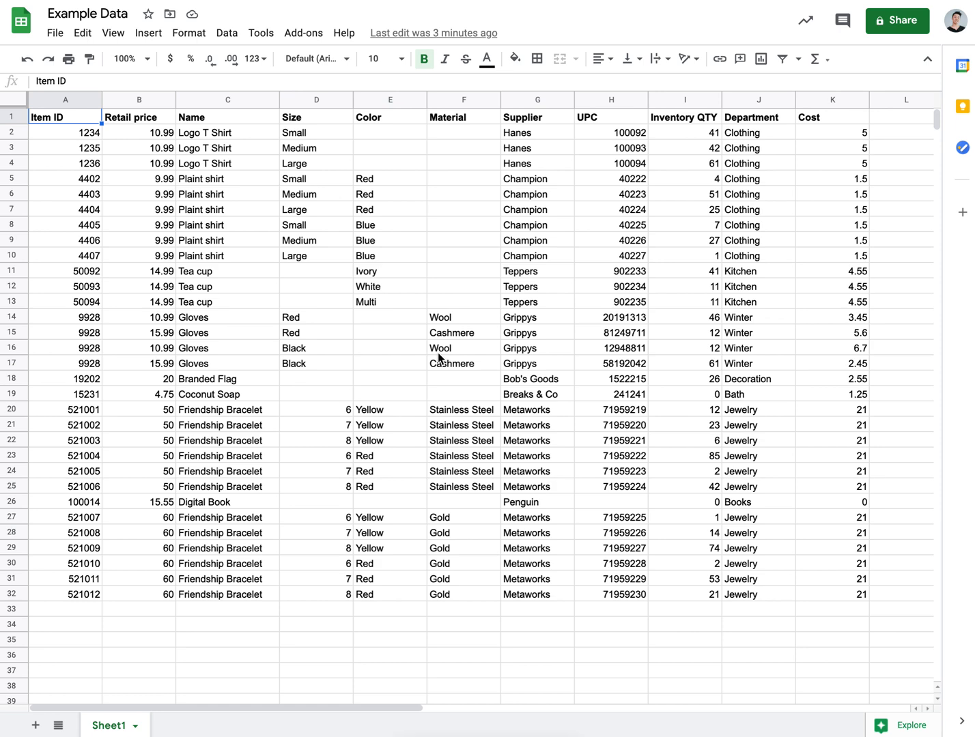
Inspect the Coconut Soap item in row 19, including its inventory quantity and the options available for the row
click(685, 101)
drag(675, 394, 72, 399)
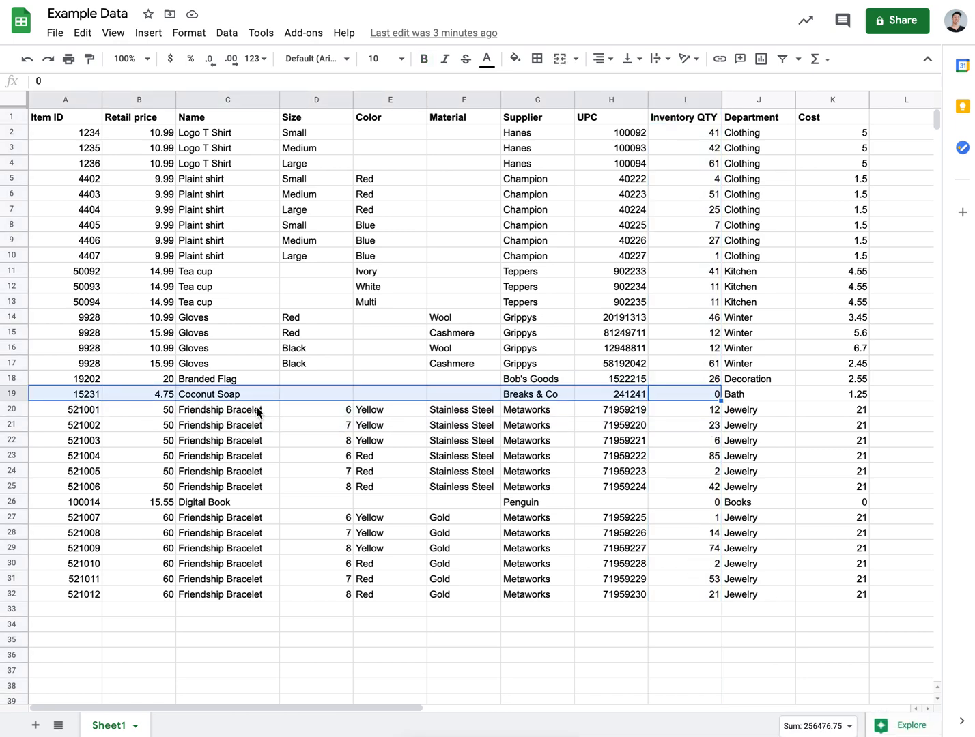
click(698, 395)
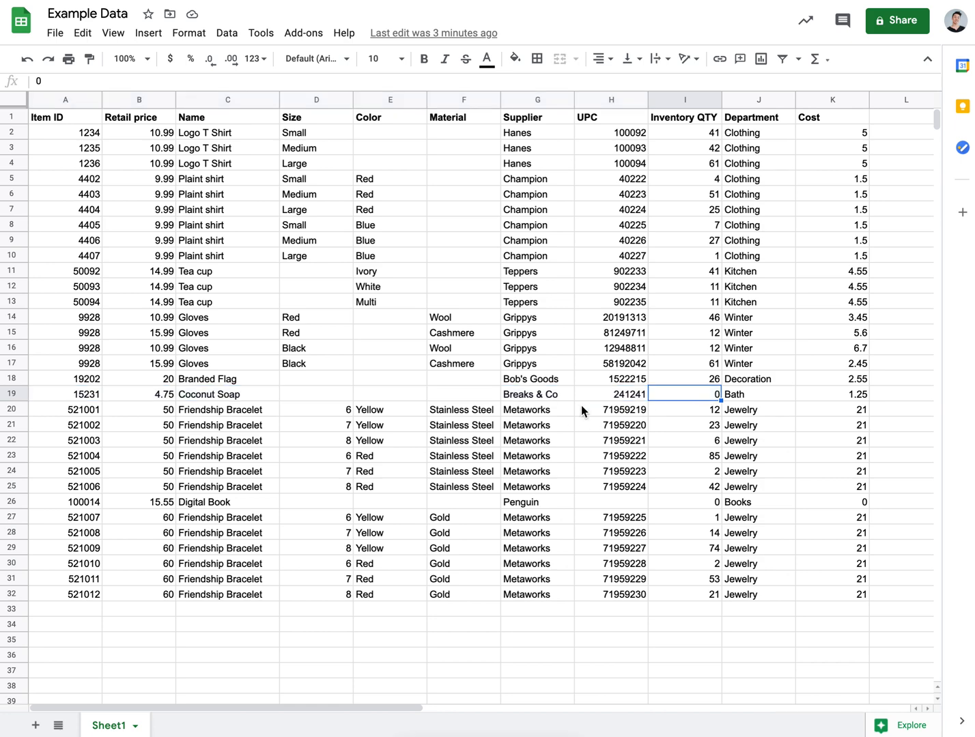
click(13, 392)
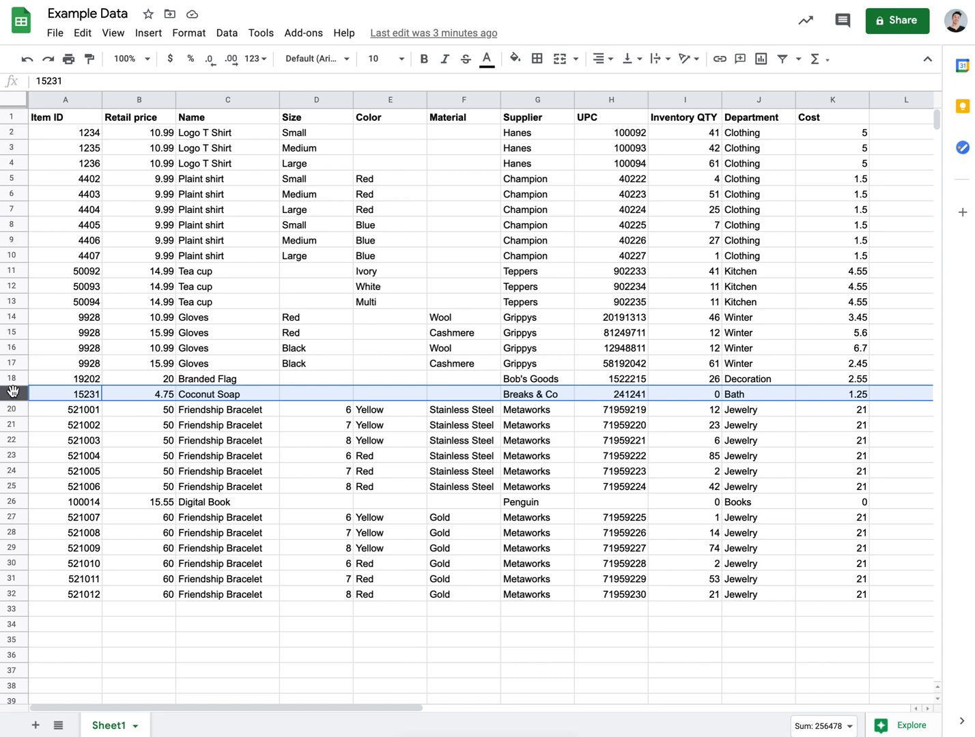
right_click(13, 391)
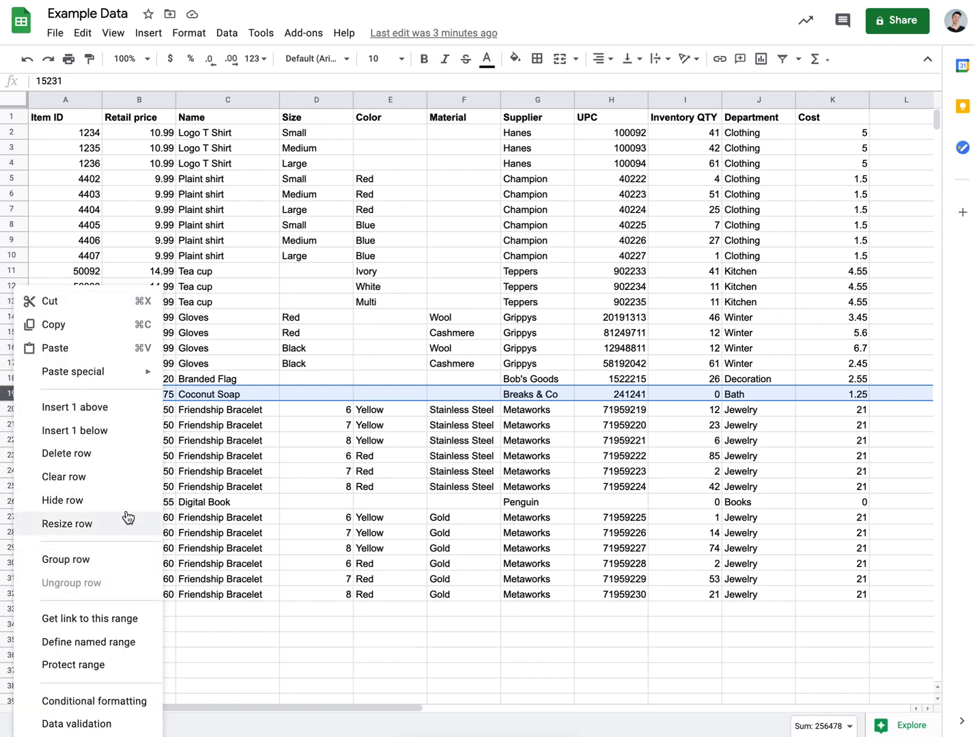
click(297, 424)
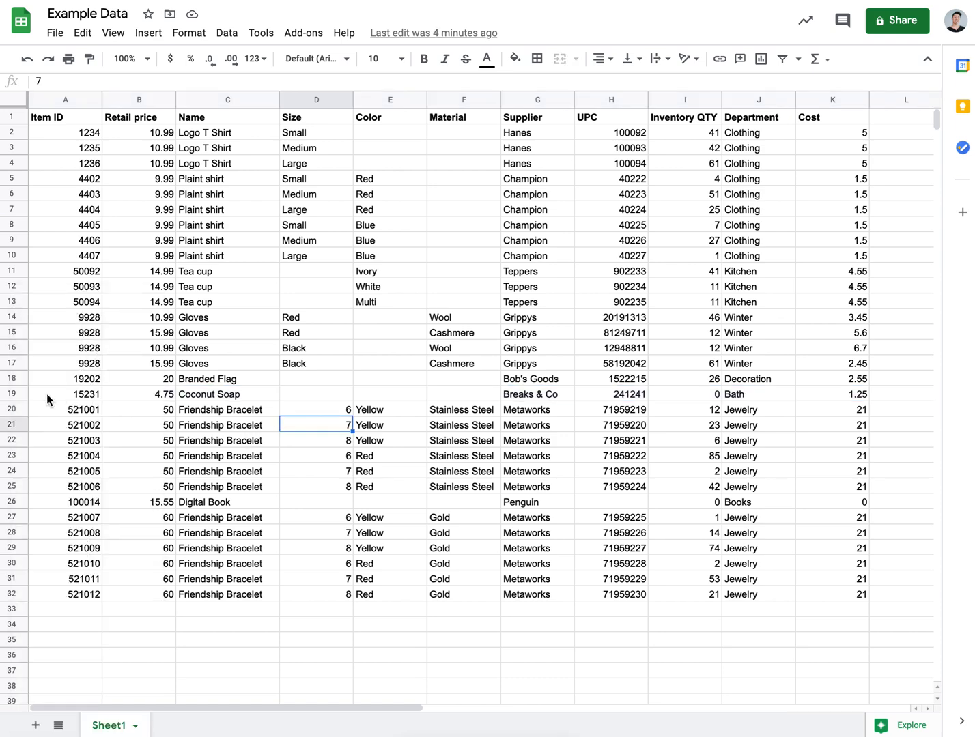
Try clearing the contents of row 19 (Coconut Soap), check the emptied row, and undo the clearing
click(12, 392)
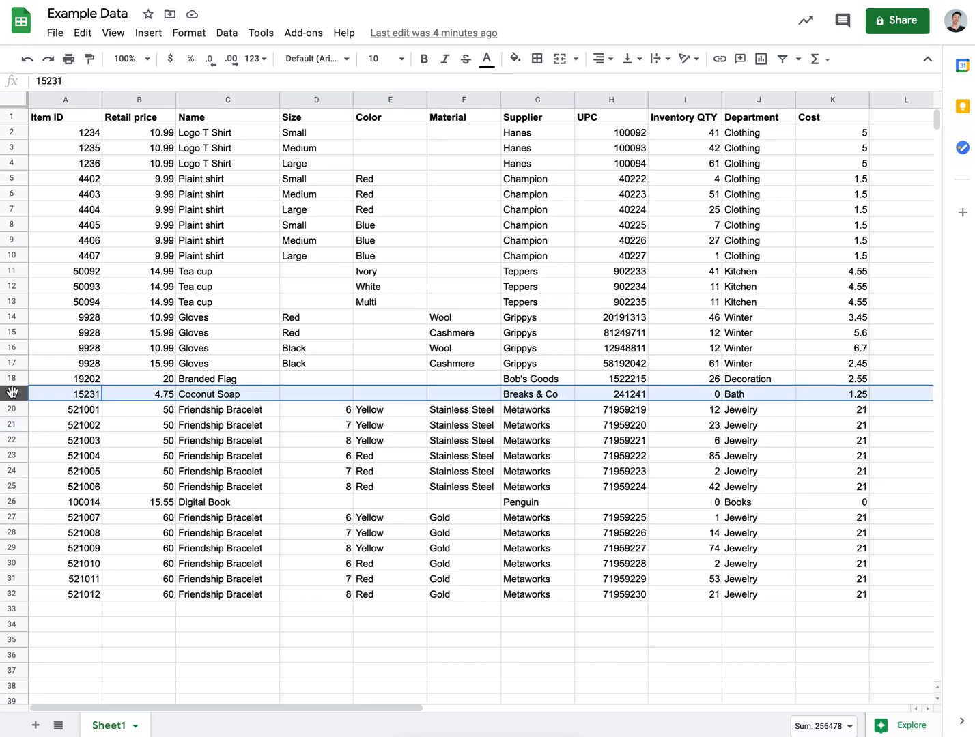
key(Delete)
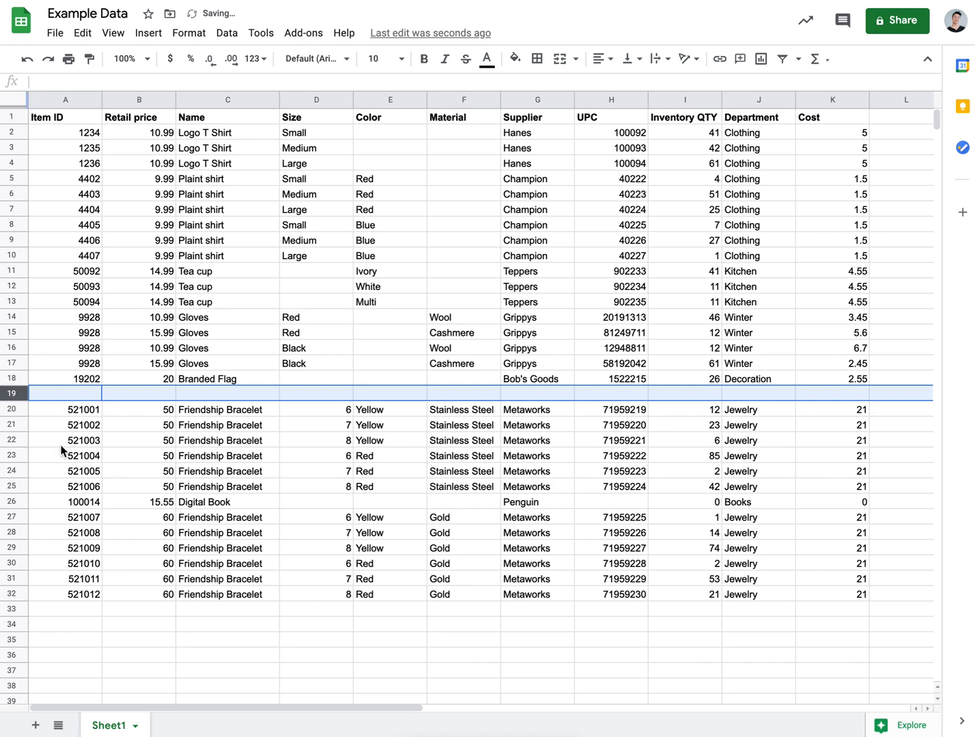
click(89, 421)
click(80, 395)
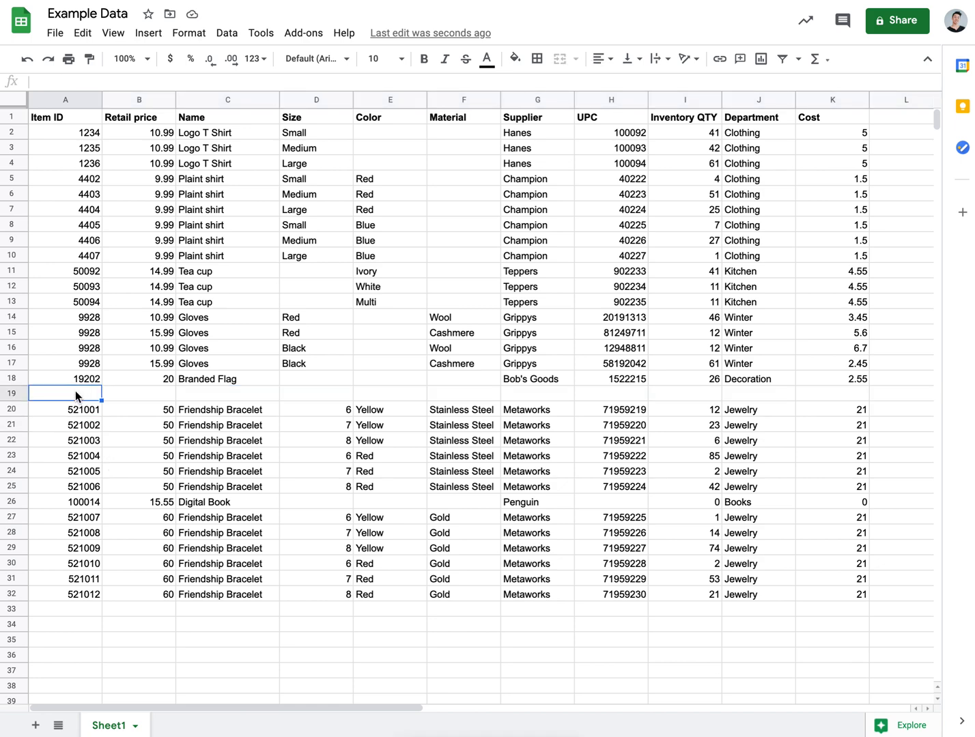
key(ctrl+z)
click(105, 439)
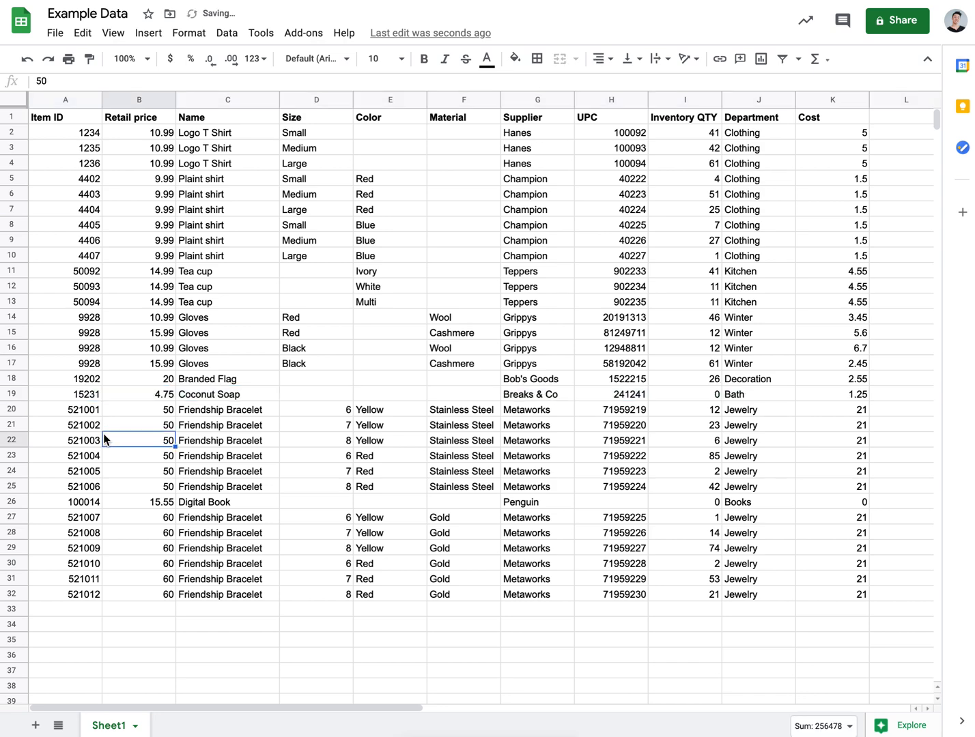
Delete the entire Coconut Soap row, row 19, so that no blank row is left in the data
right_click(15, 393)
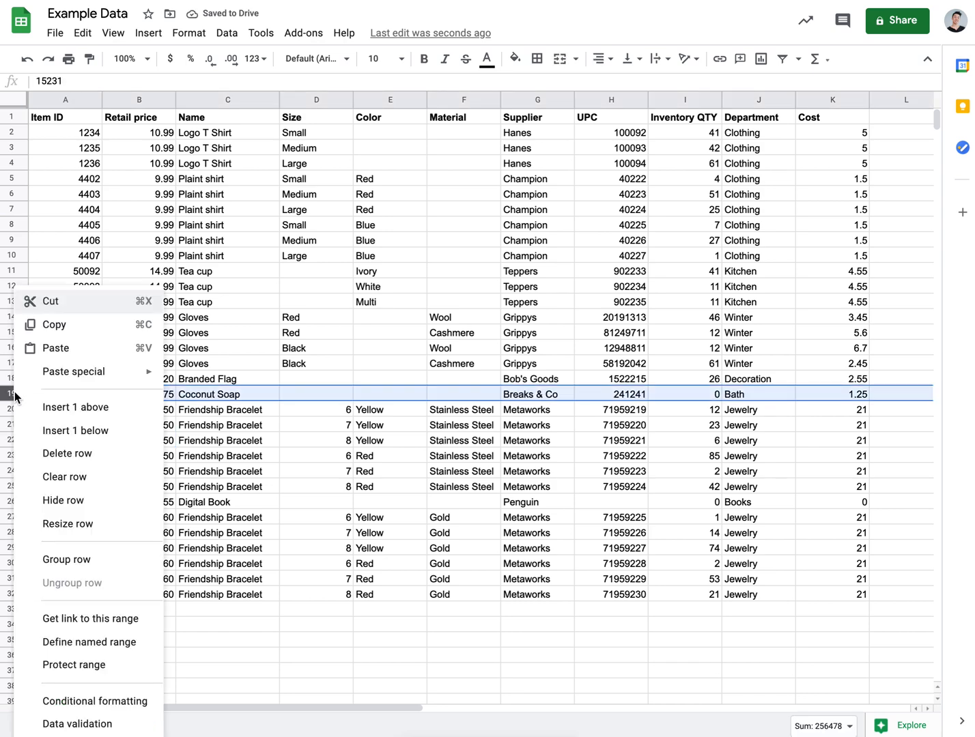
click(93, 453)
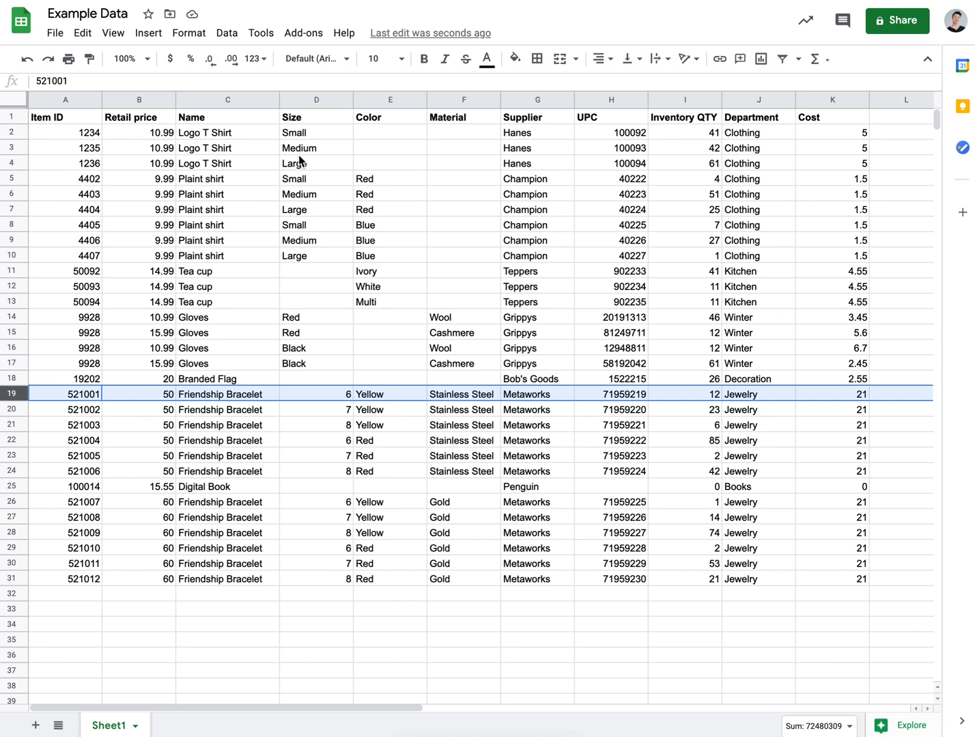
Examine the names and sizes of the Logo T Shirt variants in rows 2 to 4
drag(191, 135, 194, 162)
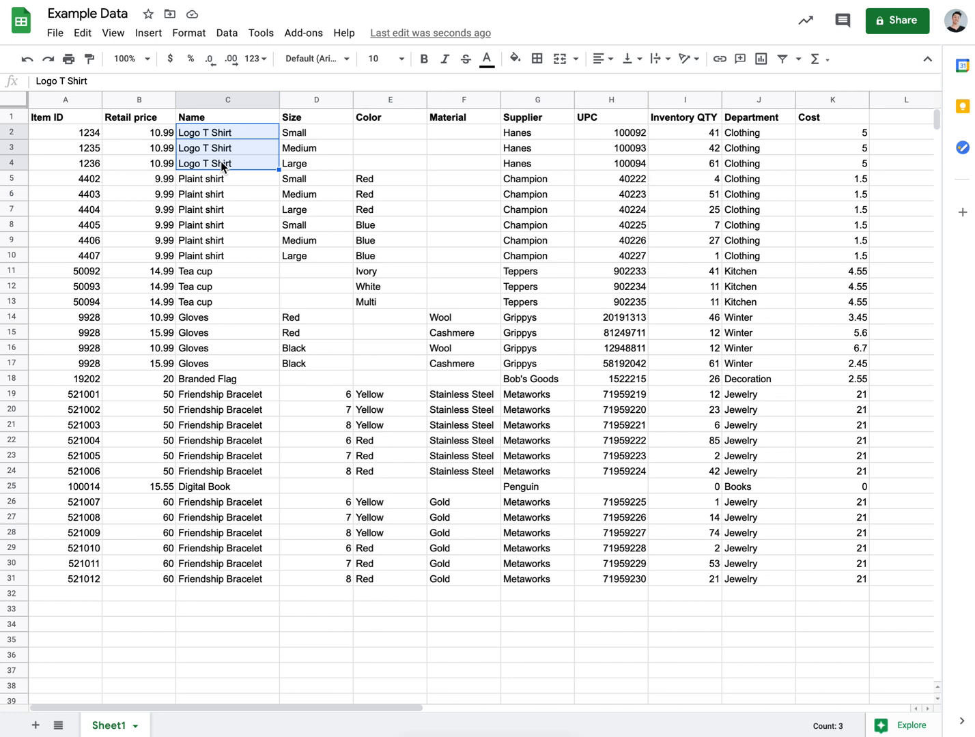
click(225, 135)
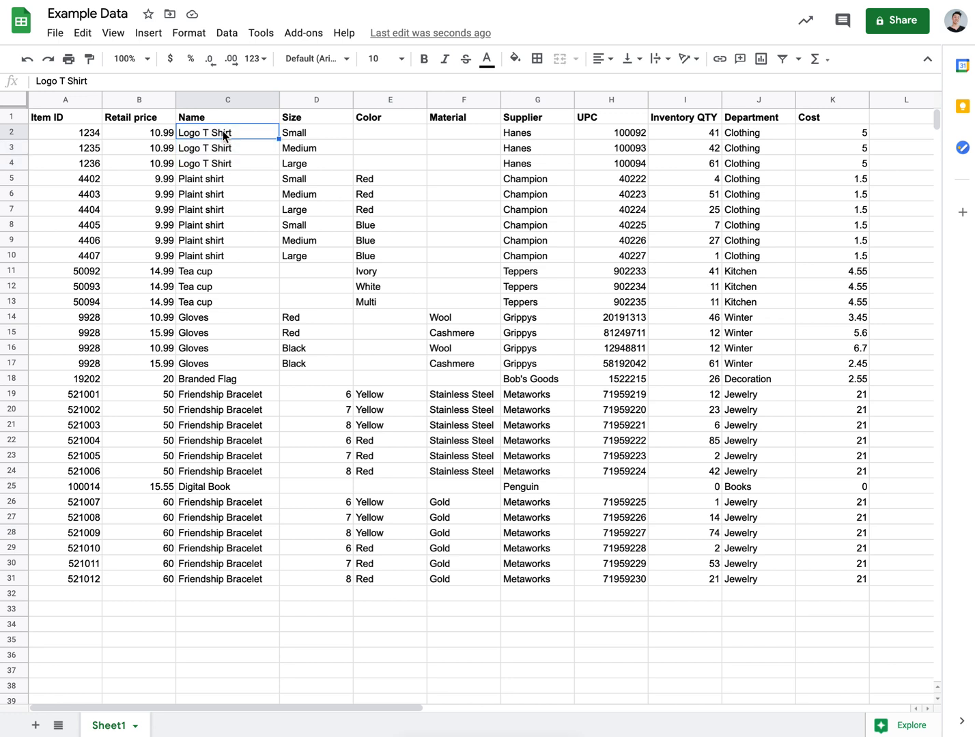
drag(225, 137, 217, 165)
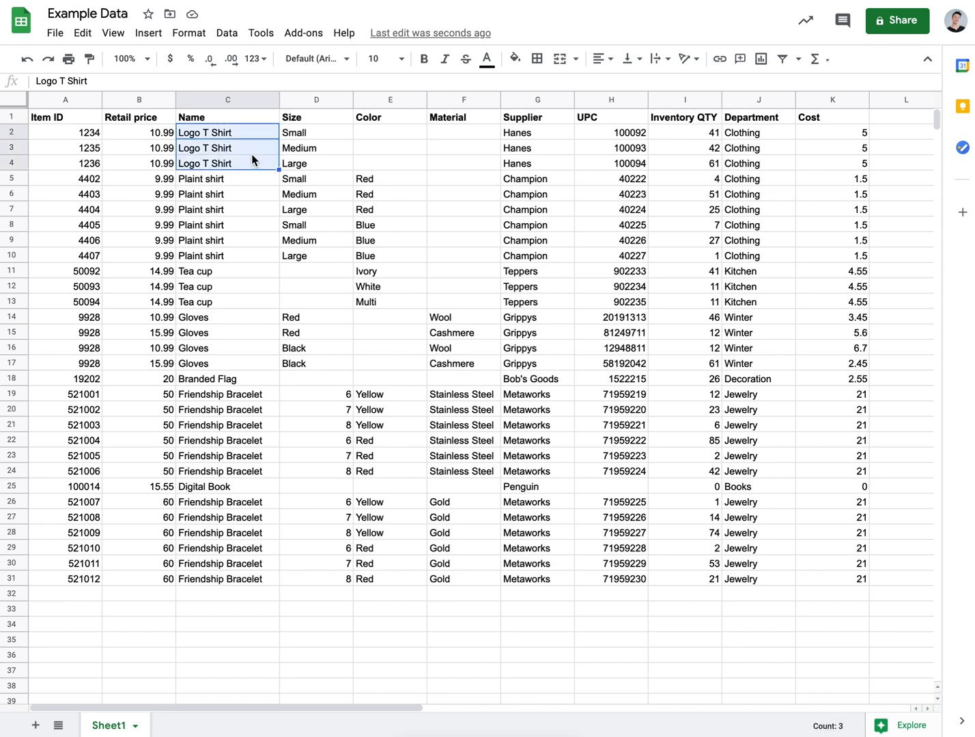
click(242, 135)
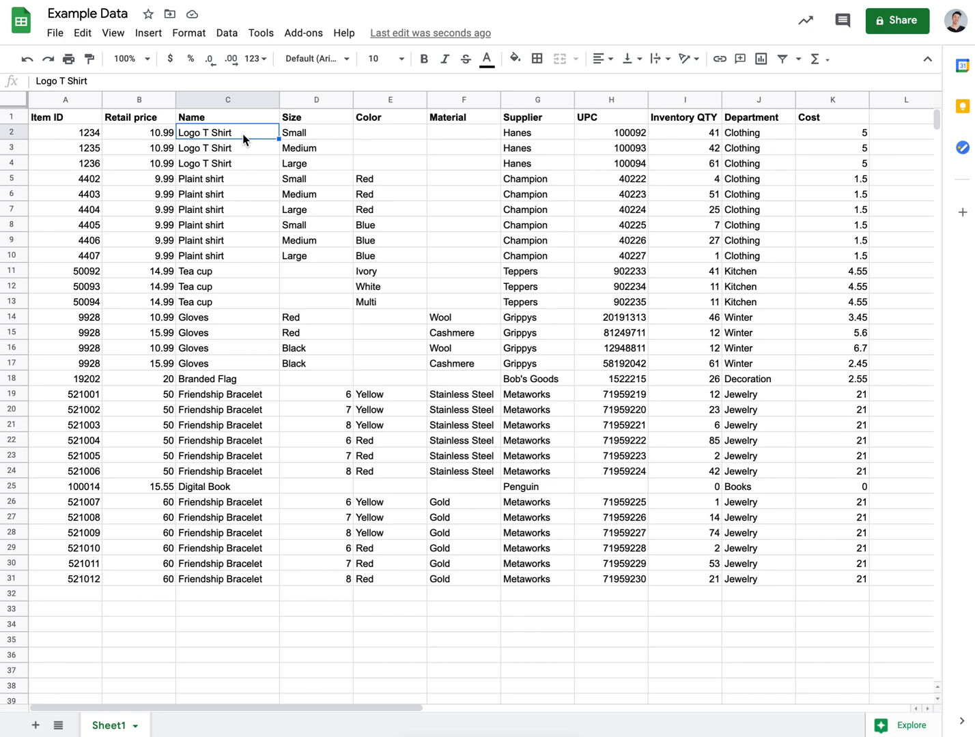
drag(242, 134, 237, 167)
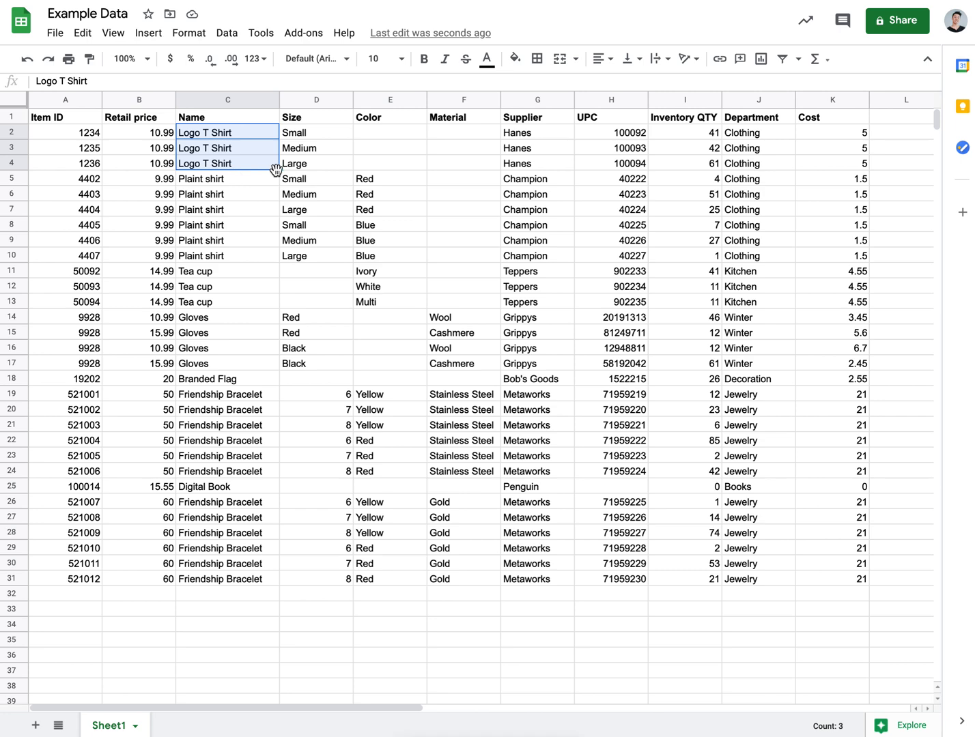
drag(311, 130, 305, 171)
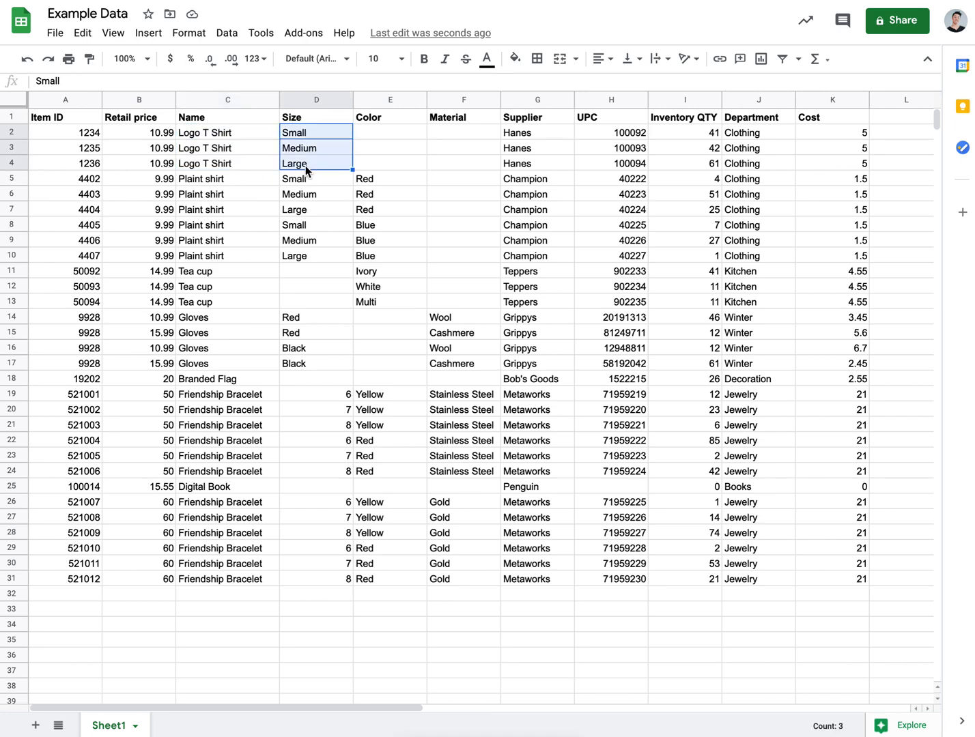
click(232, 137)
drag(237, 137, 237, 161)
key(ctrl+z)
click(254, 138)
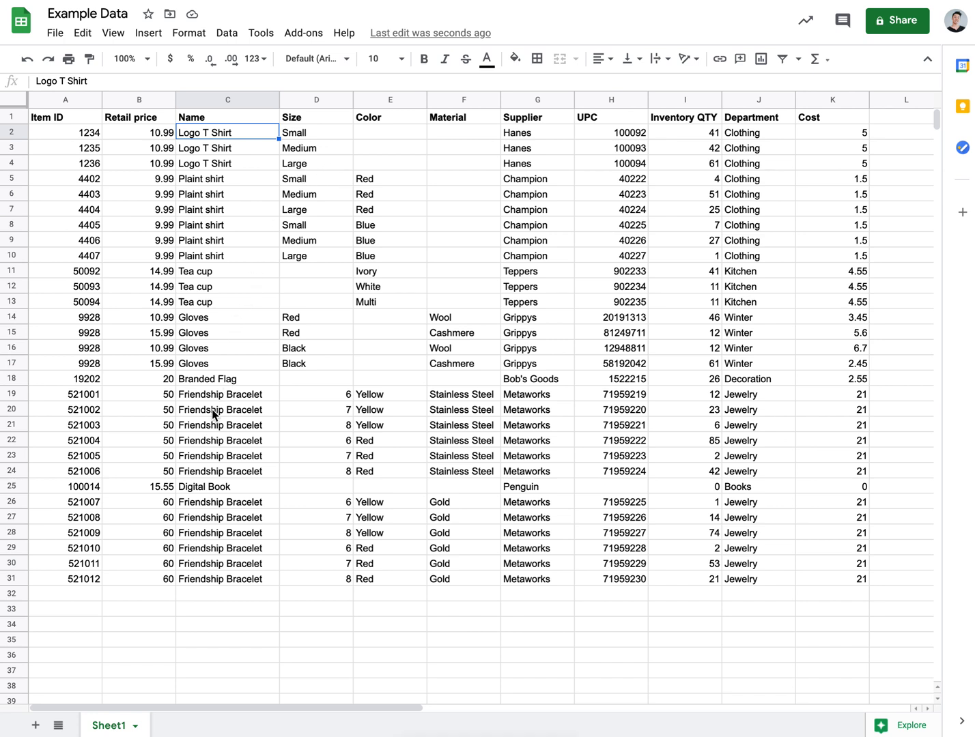
Compare the Friendship Bracelet rows above and below the Digital Book row to check whether the variants are grouped together
drag(211, 394, 212, 471)
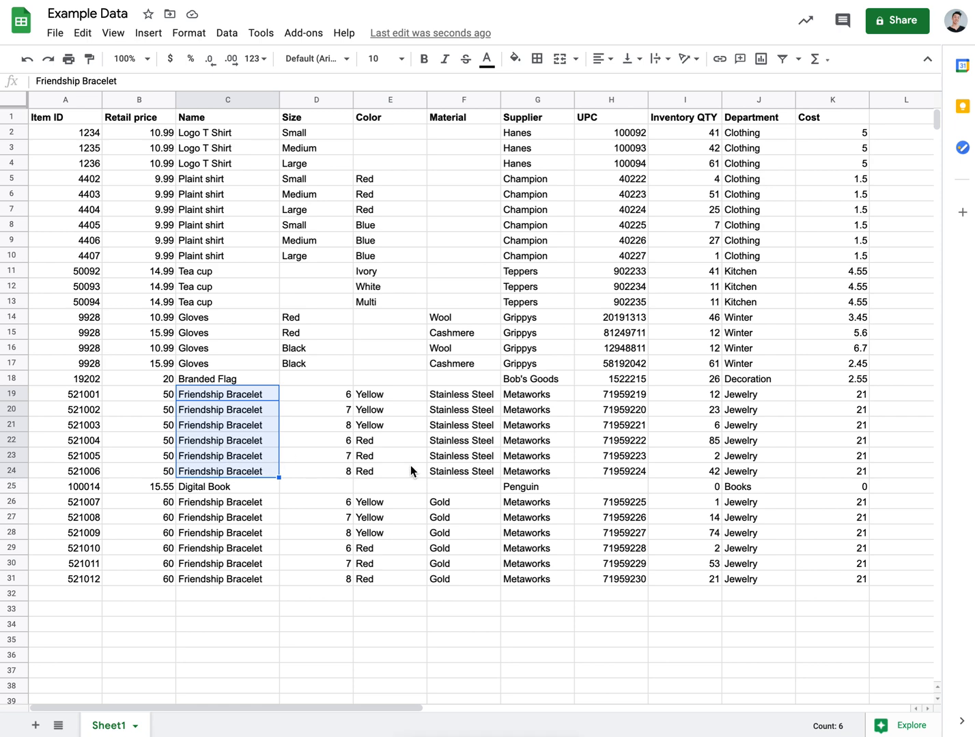
click(207, 486)
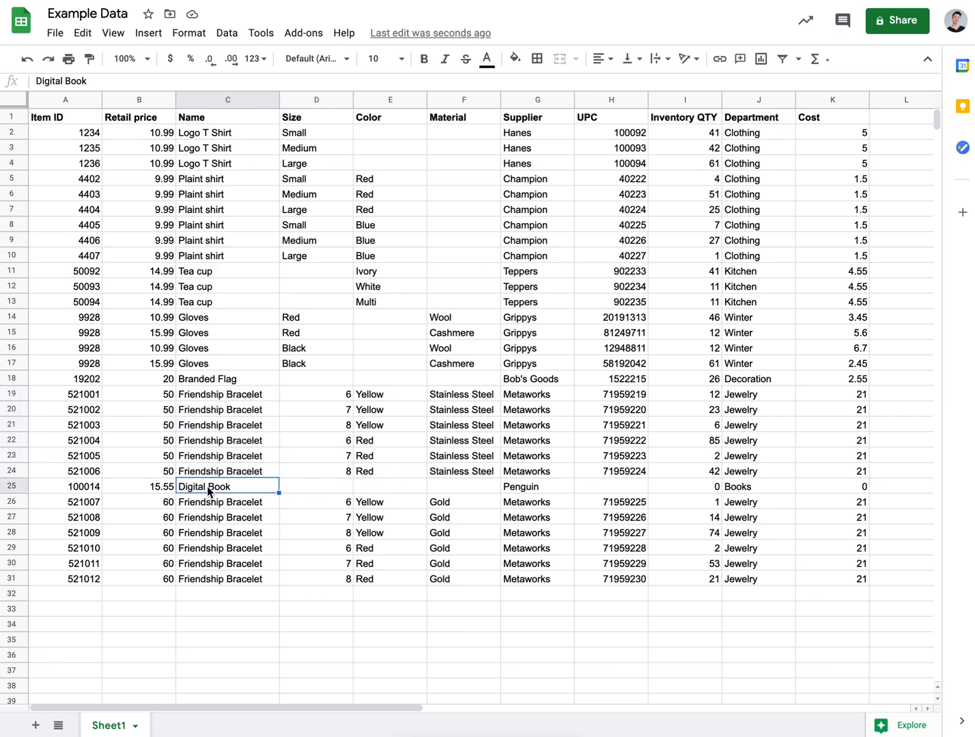
click(26, 485)
click(171, 502)
drag(199, 507, 202, 580)
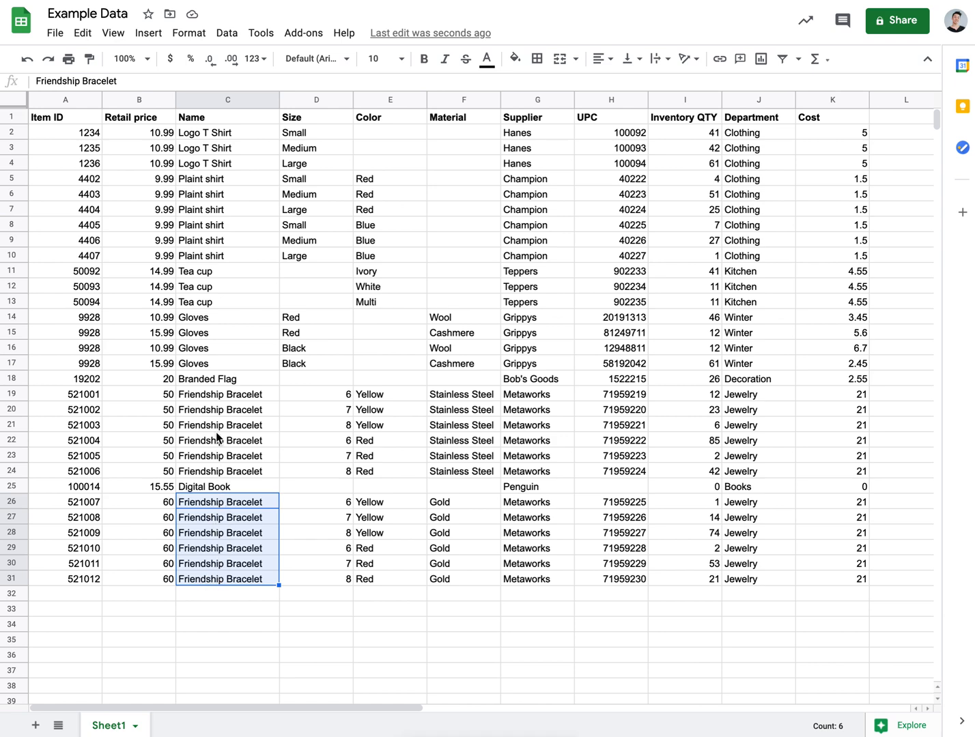
click(214, 396)
drag(215, 408, 210, 563)
click(210, 476)
drag(210, 584, 210, 584)
click(222, 487)
drag(232, 398, 230, 473)
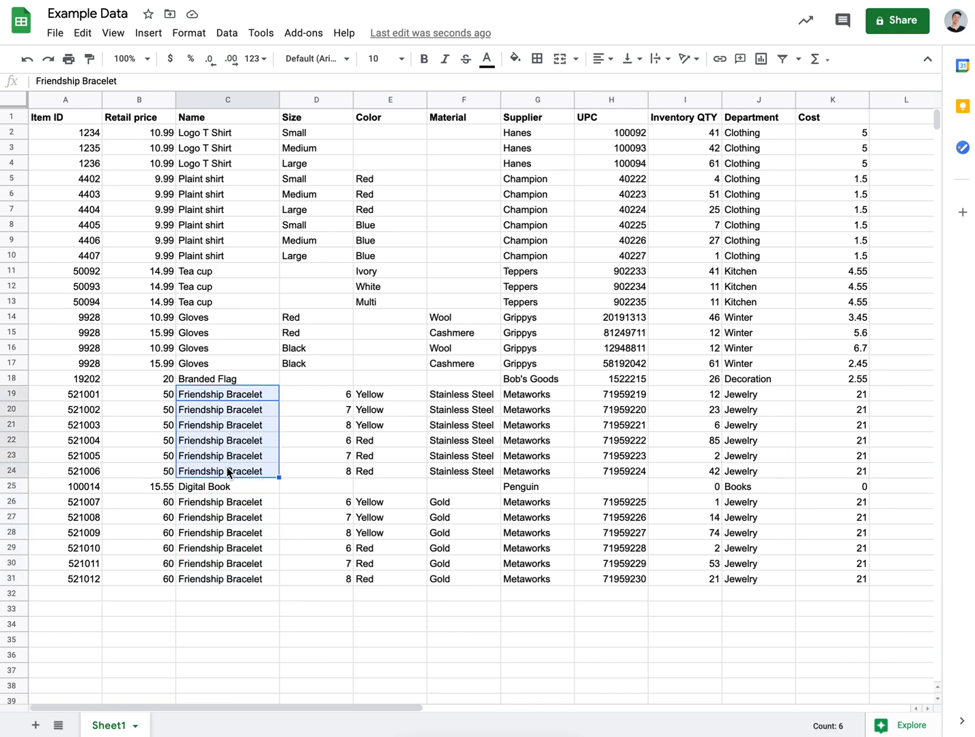
click(247, 488)
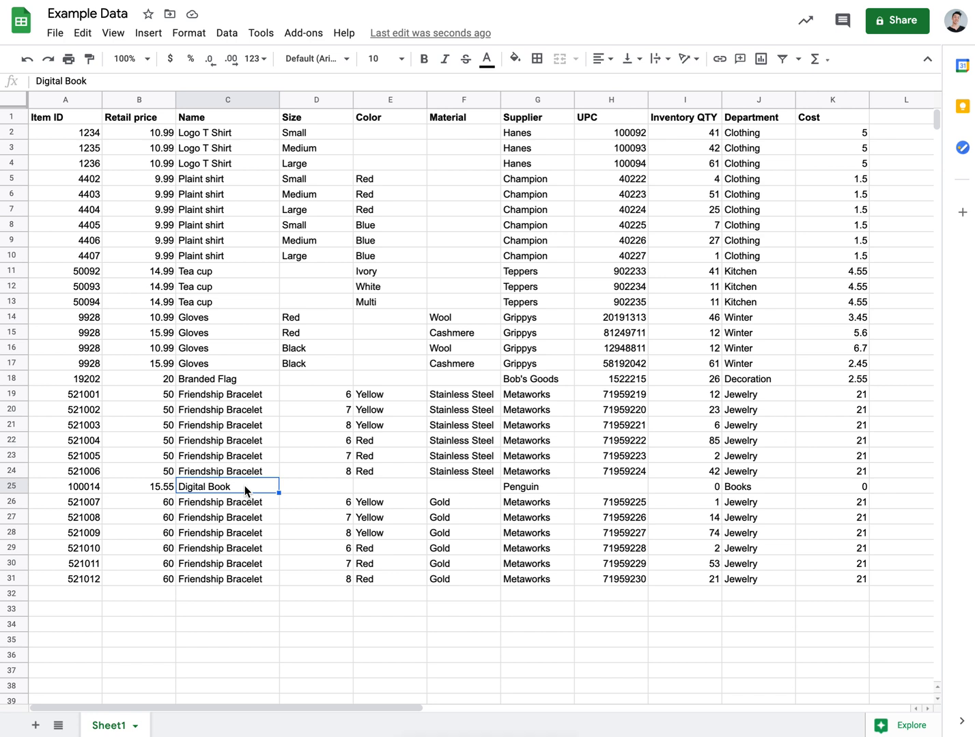
Move the Digital Book row from row 25 to row 31, below the last Friendship Bracelet row
click(14, 487)
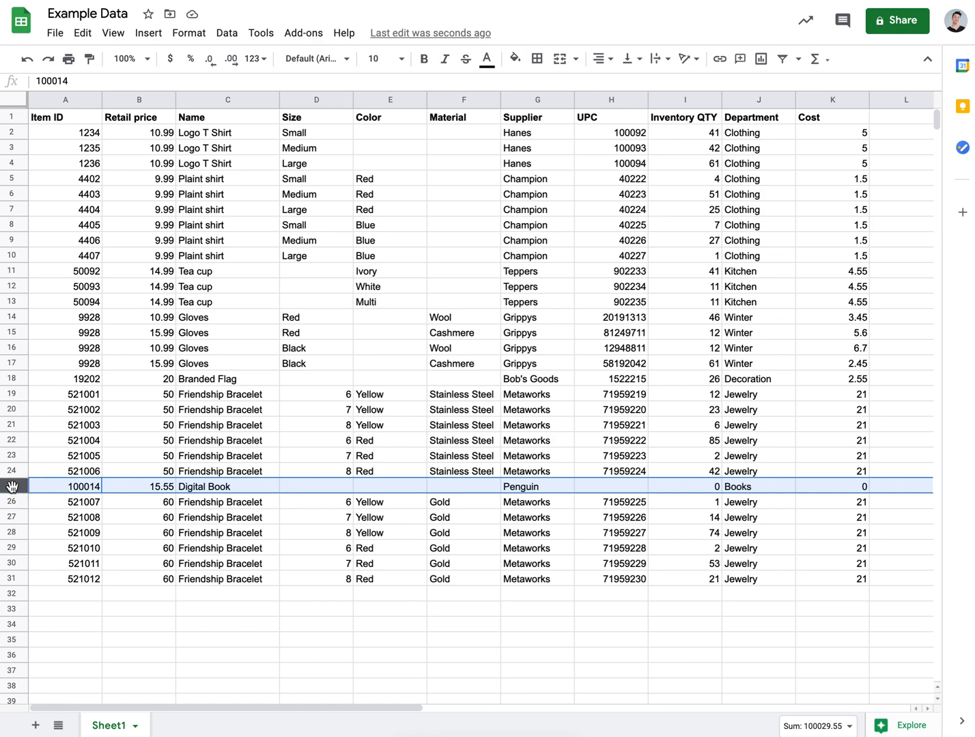
drag(13, 485, 14, 576)
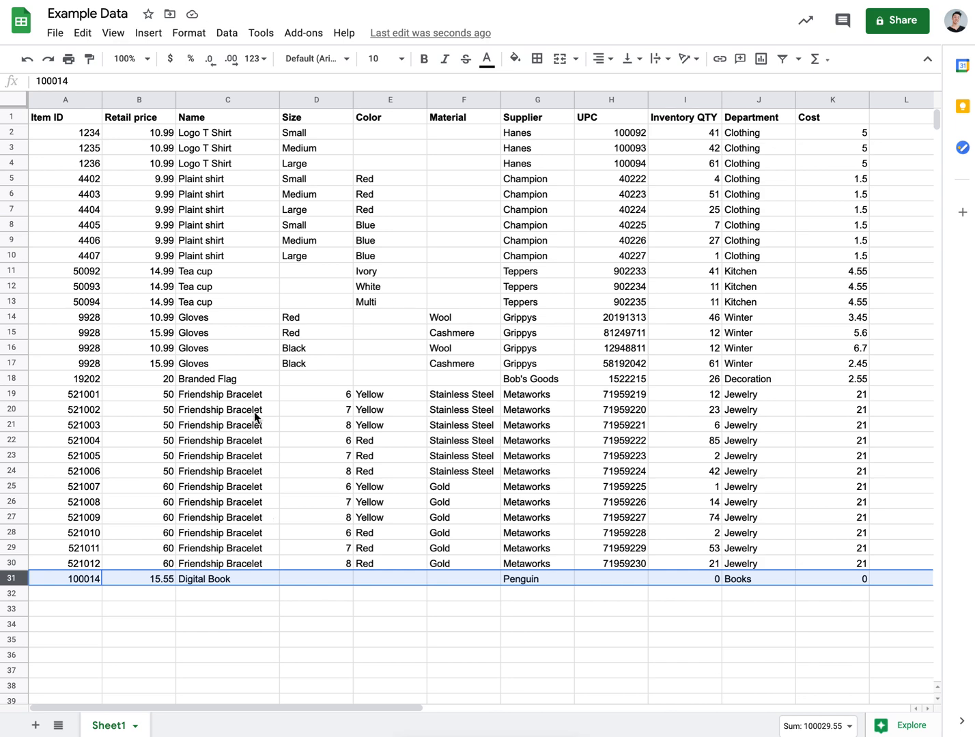
Examine the Friendship Bracelet names in rows 19 to 30 along with the size, color and material of the stainless steel variants
drag(241, 400, 229, 565)
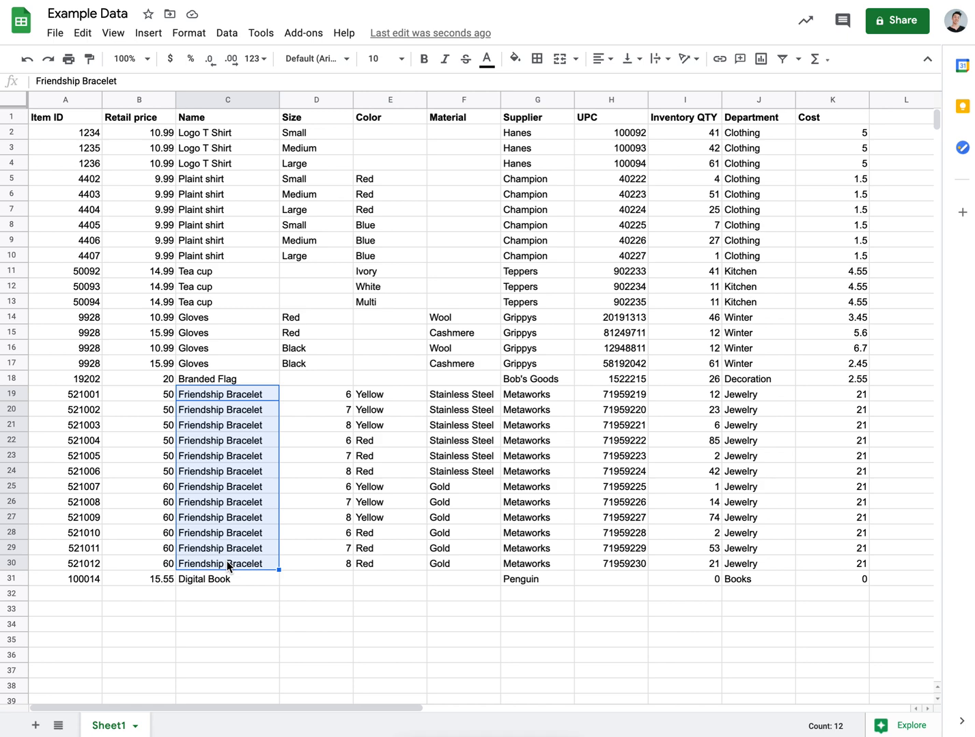
click(315, 410)
click(248, 392)
drag(245, 412, 238, 563)
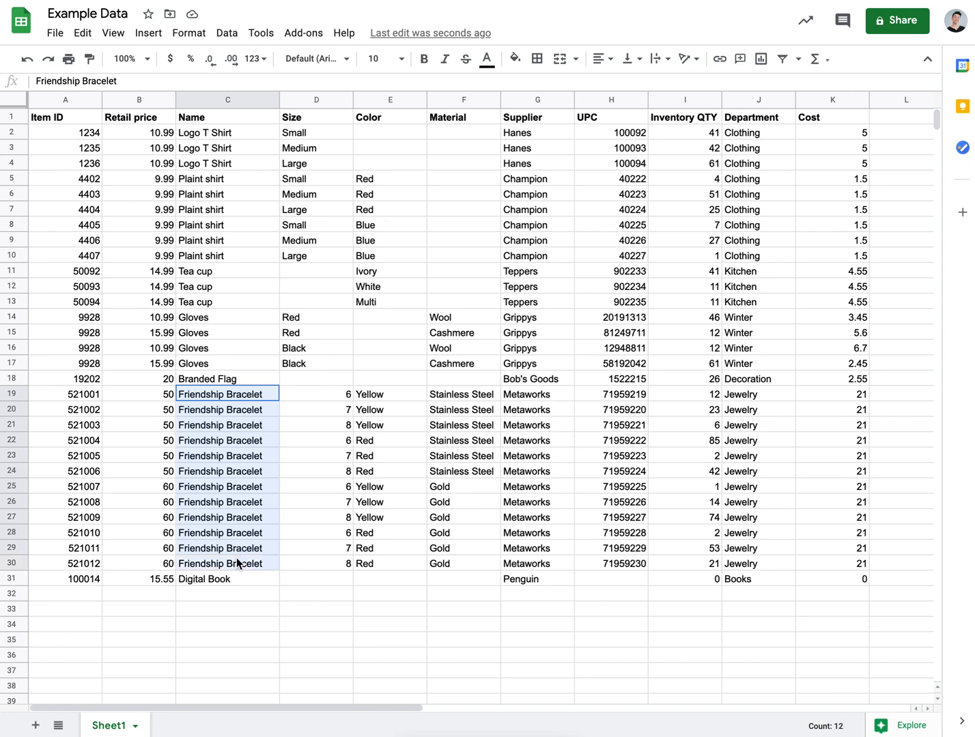
click(229, 440)
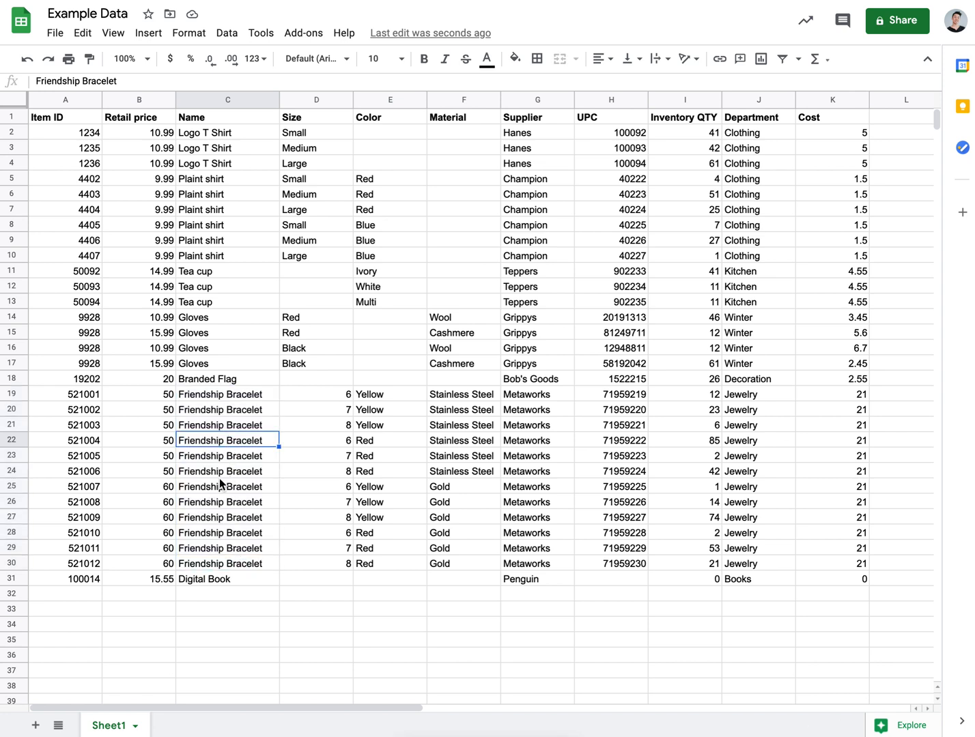
drag(219, 474, 219, 408)
drag(327, 401, 441, 475)
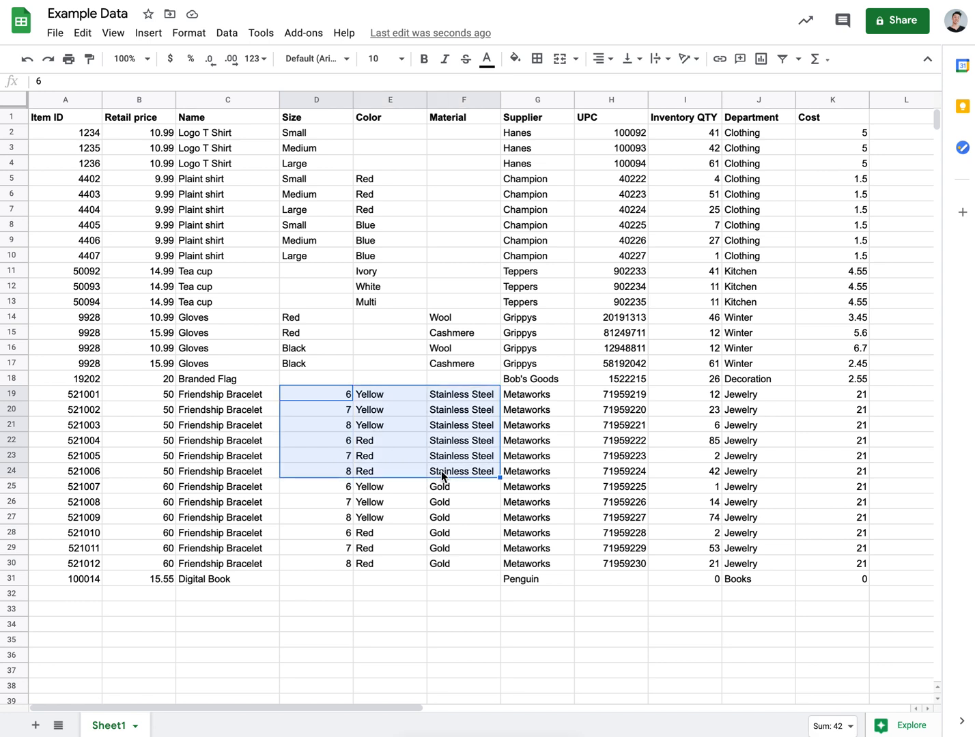
click(442, 476)
drag(333, 387, 454, 468)
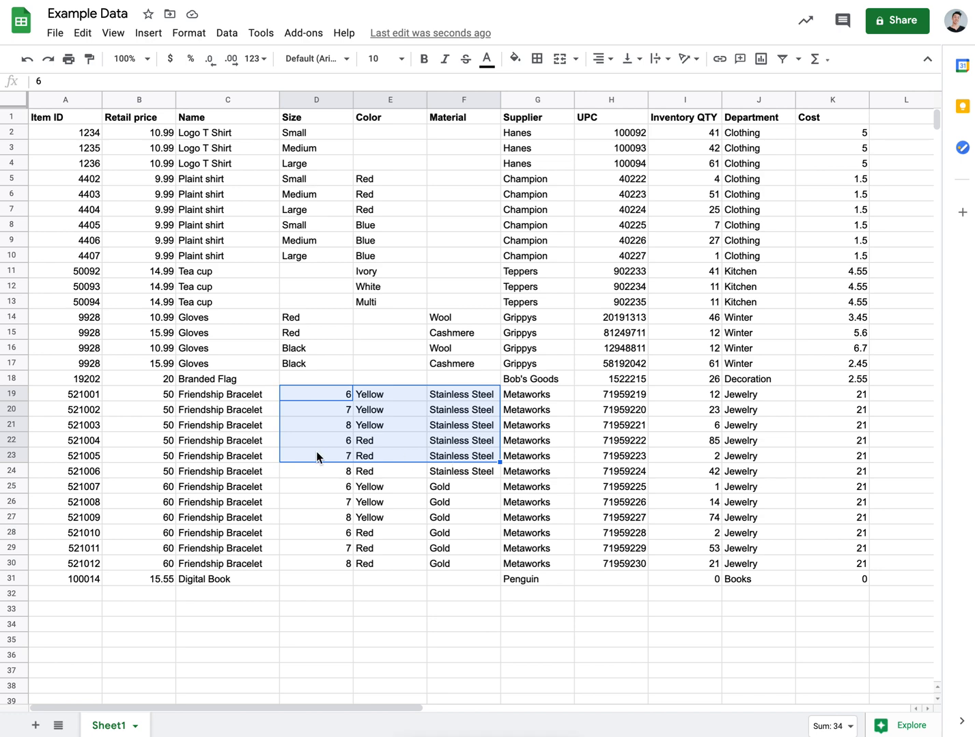
drag(247, 397, 240, 561)
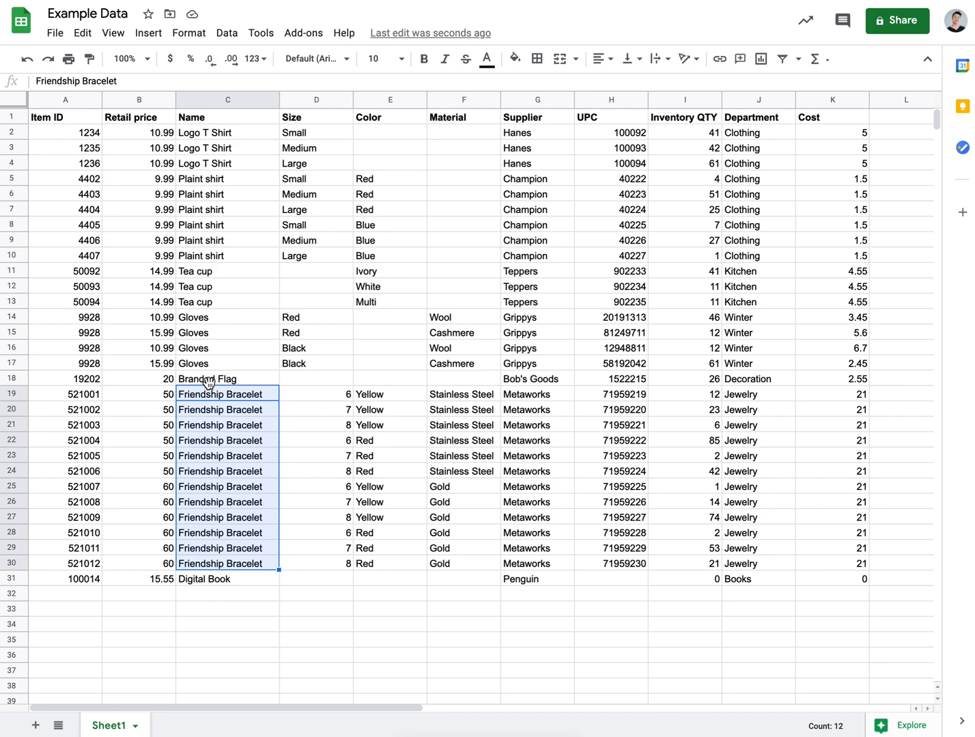
click(238, 457)
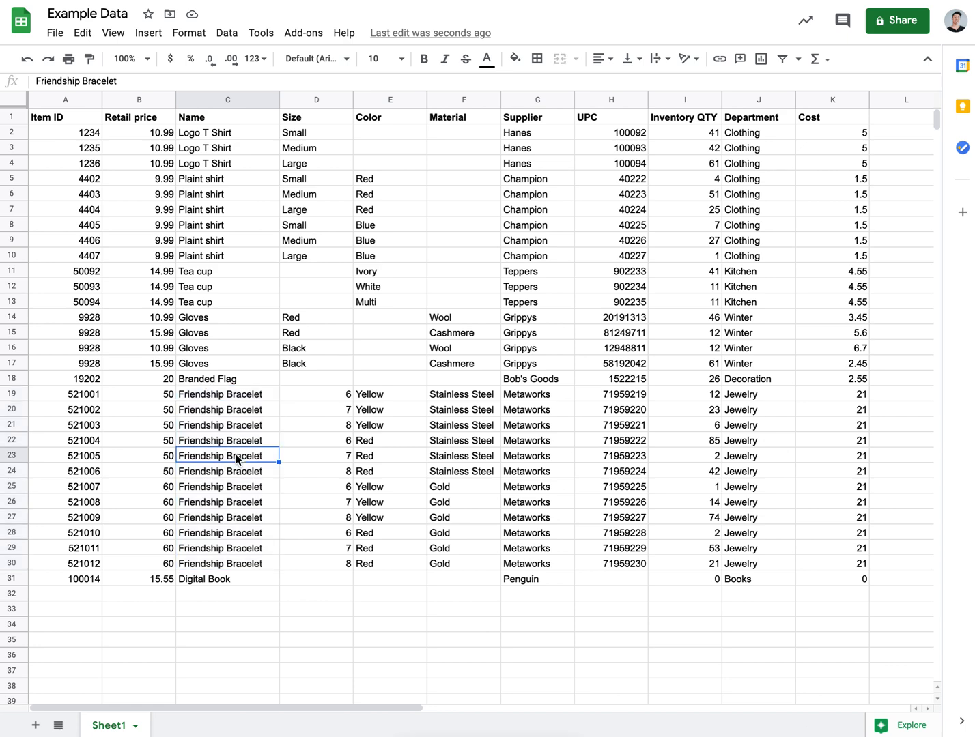
click(251, 409)
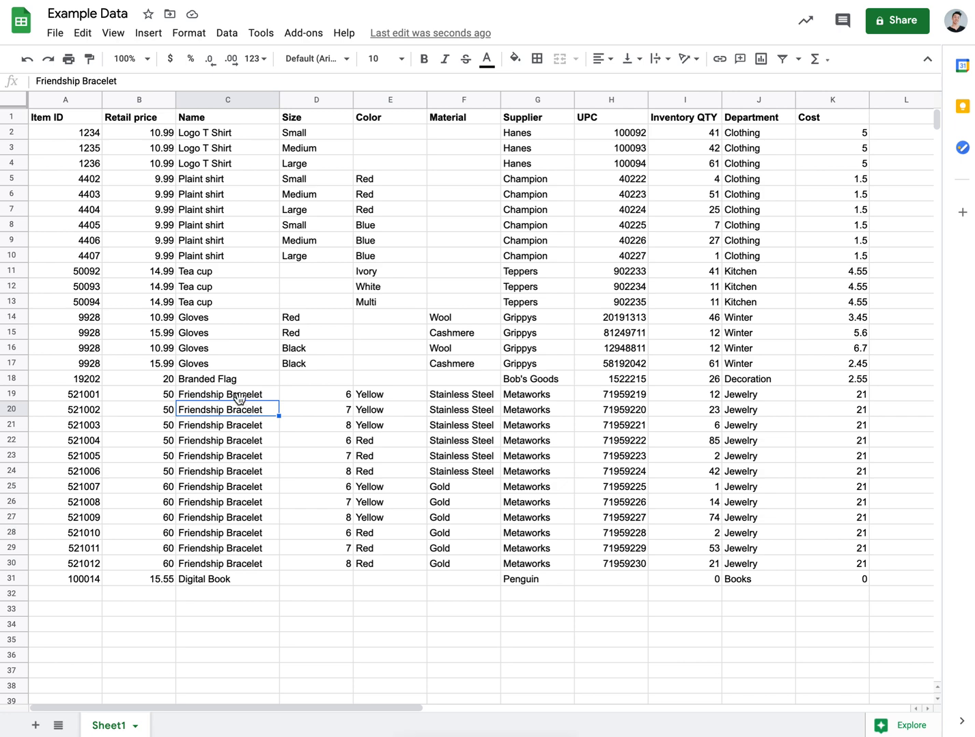
drag(233, 394, 215, 558)
click(214, 552)
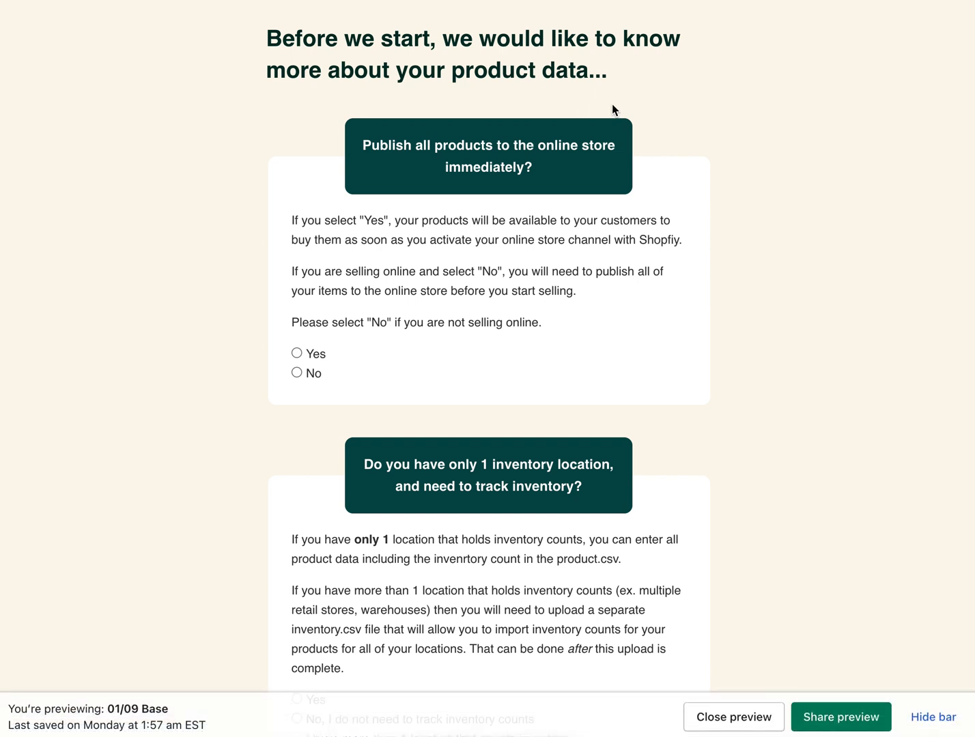
Hide the preview bar on the product data questionnaire page
click(933, 716)
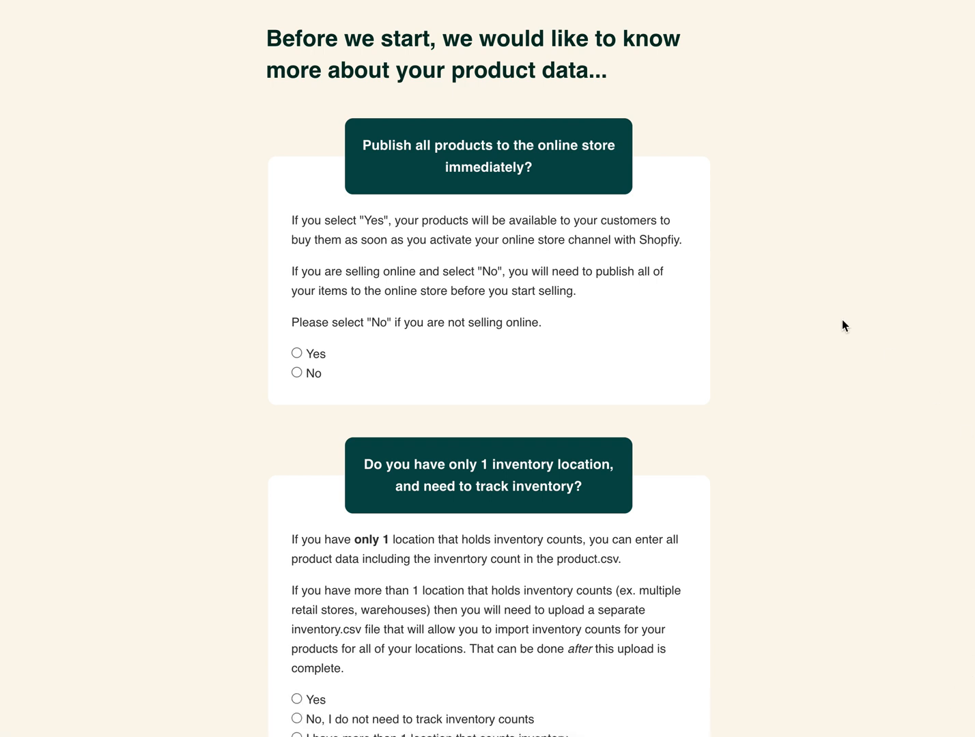
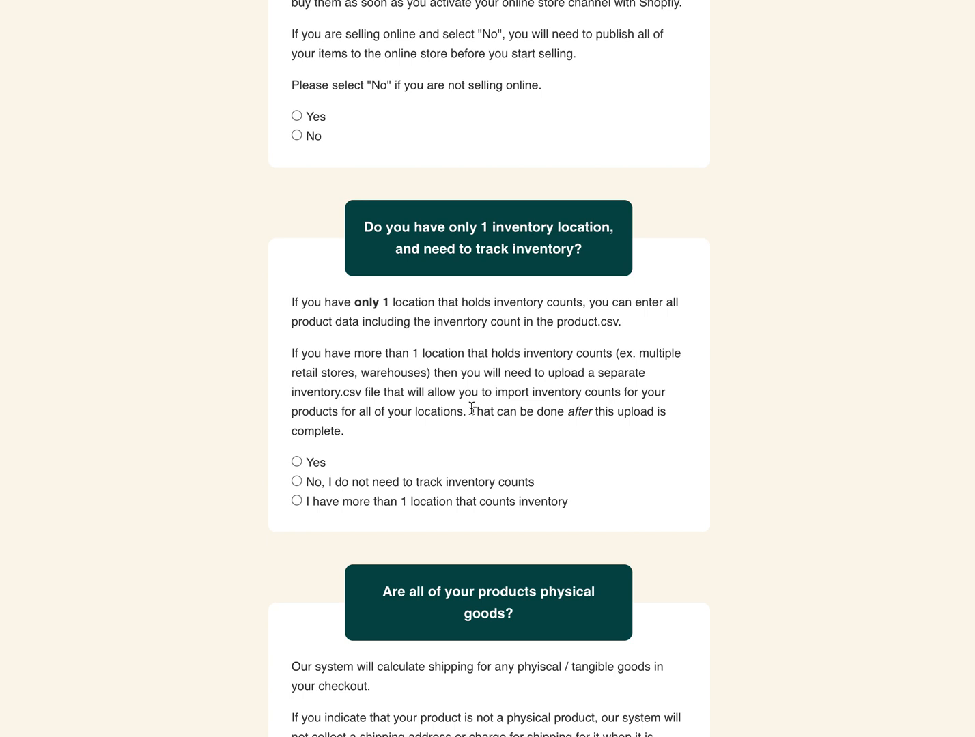
Answer Yes to having only one inventory location and needing to track inventory
drag(361, 391, 292, 392)
click(292, 392)
scroll(564, 405, down, 2)
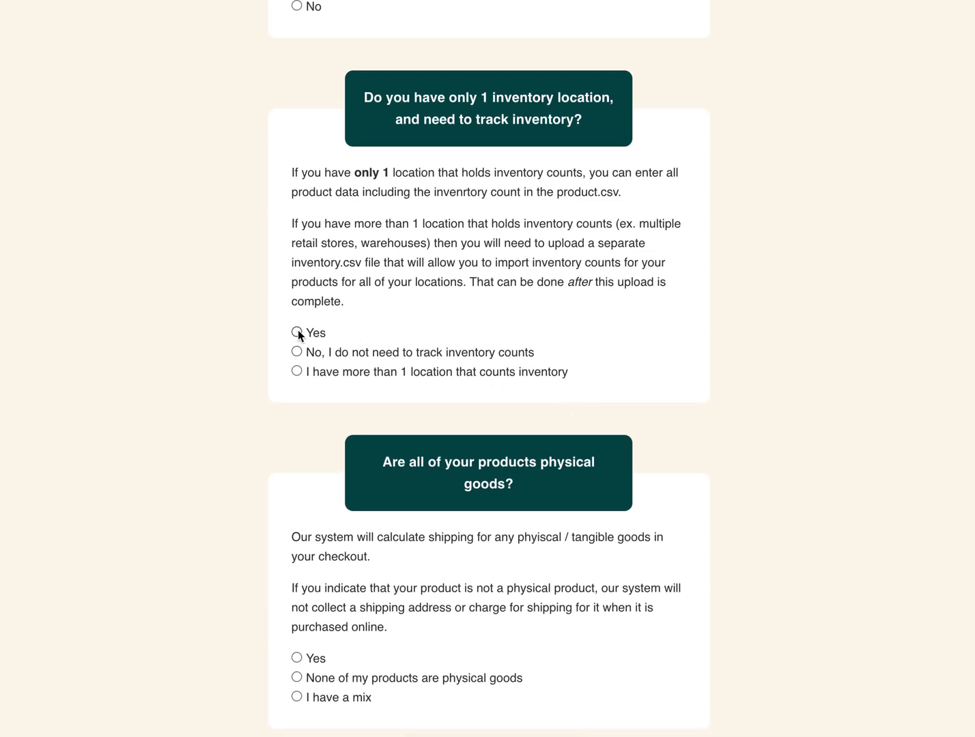
click(297, 333)
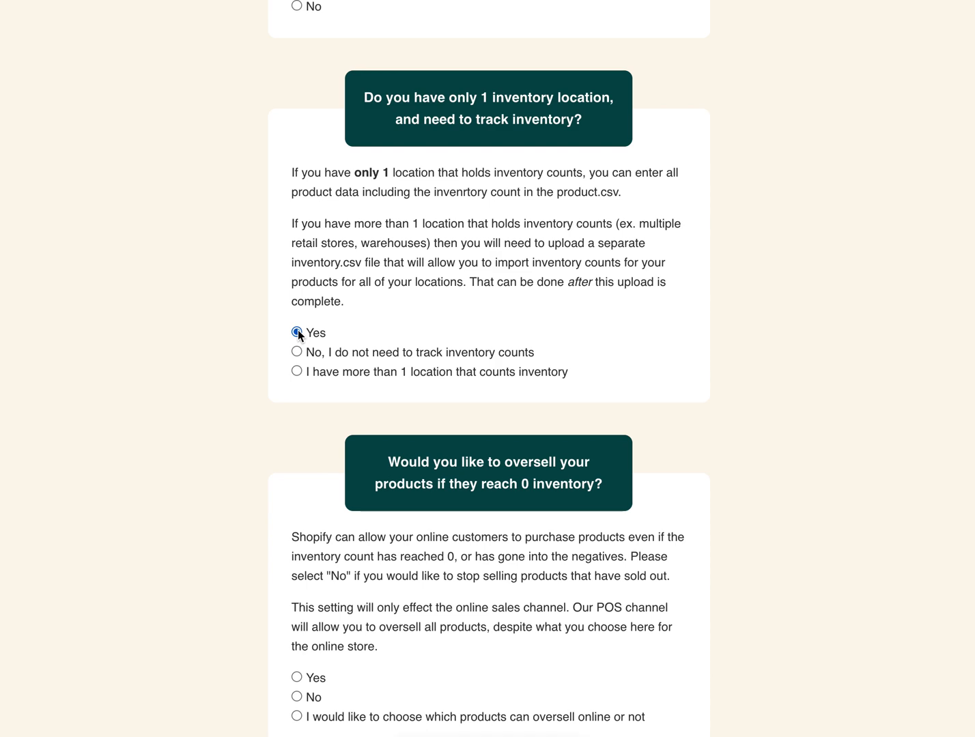
Answer the oversell question with the option to choose which products can oversell online or not
scroll(298, 333, down, 3)
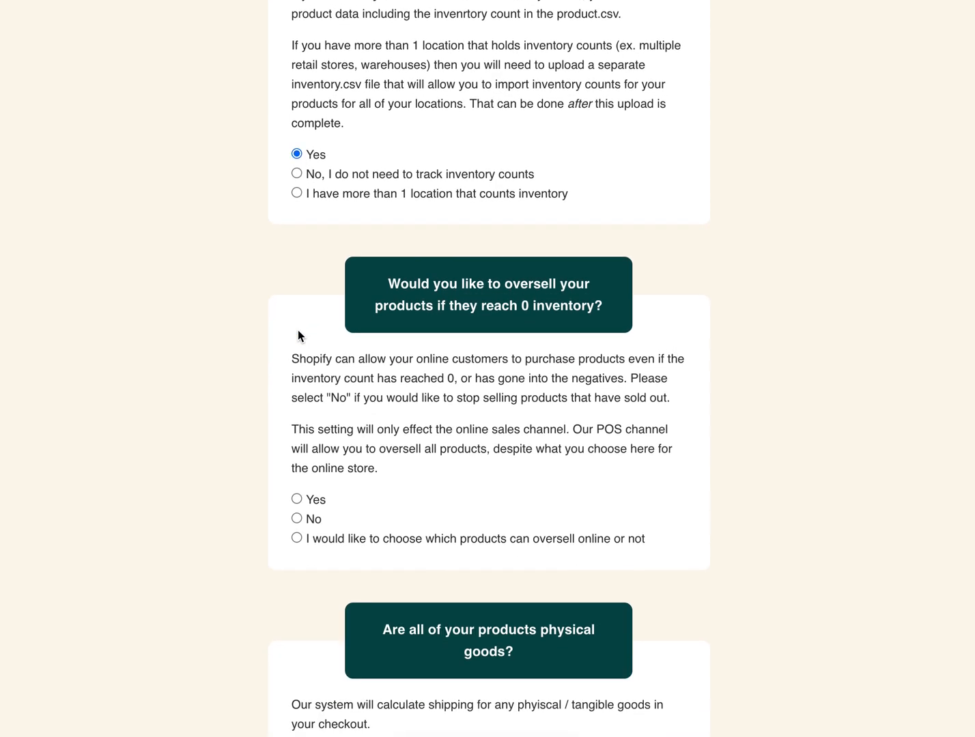
scroll(298, 330, down, 1)
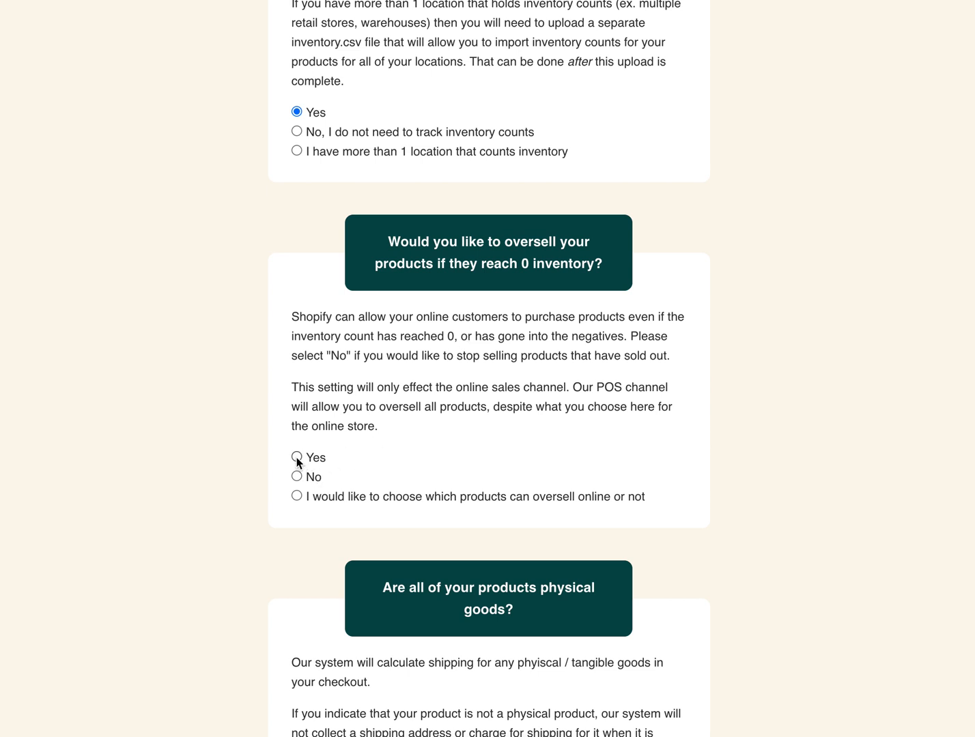
click(297, 496)
Answer "I have a mix" to whether all products are physical goods
scroll(234, 360, down, 1)
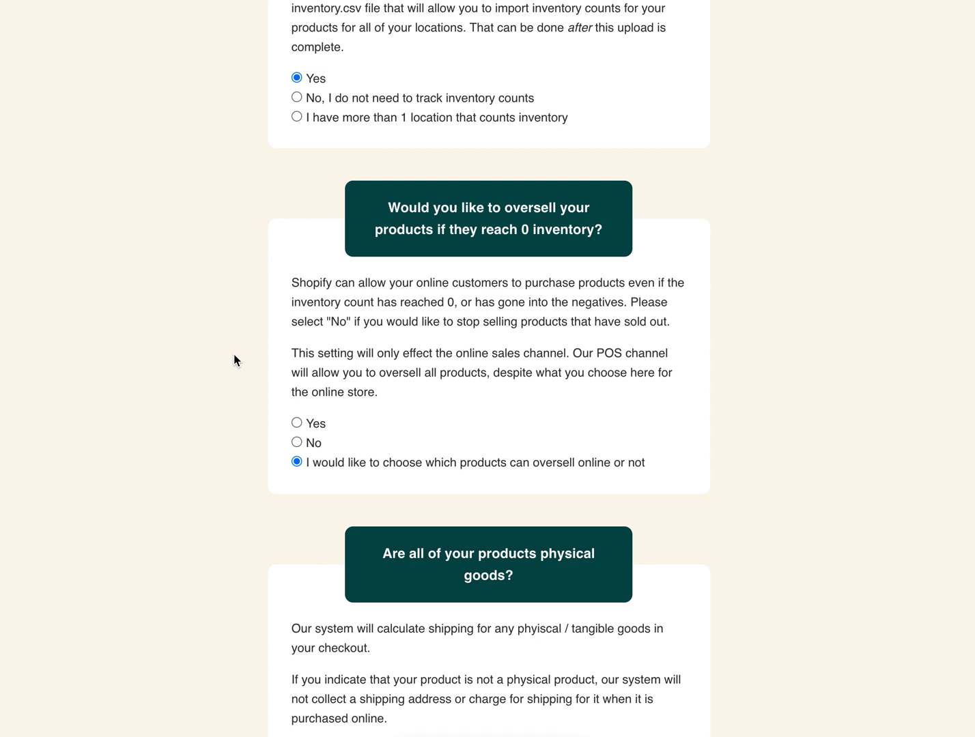
scroll(233, 360, down, 3)
scroll(234, 355, down, 2)
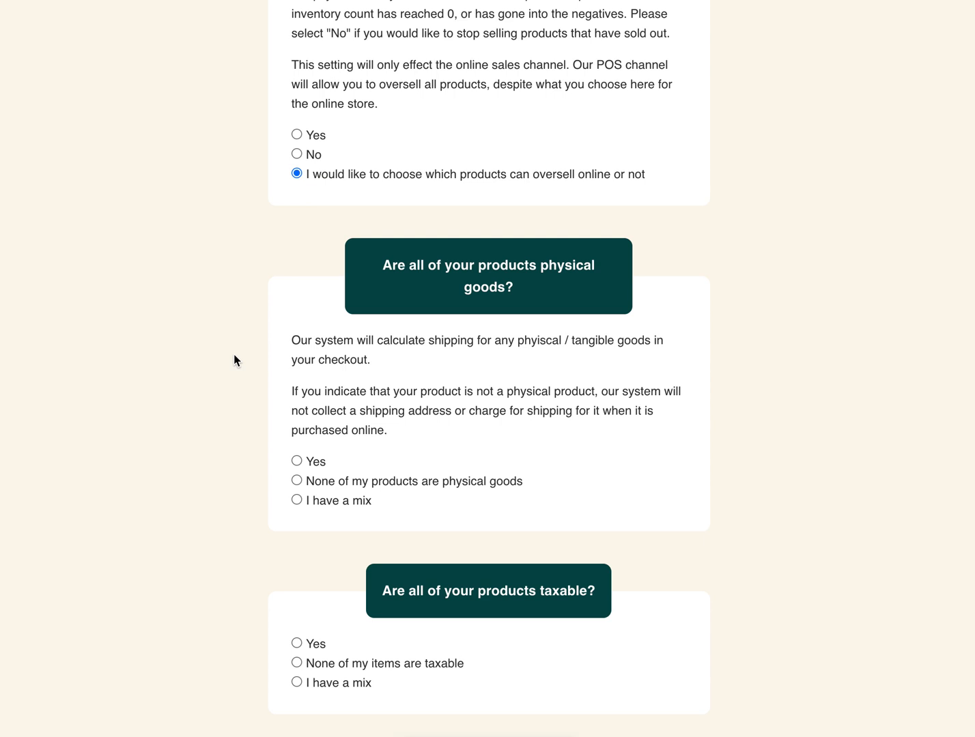
scroll(234, 355, down, 1)
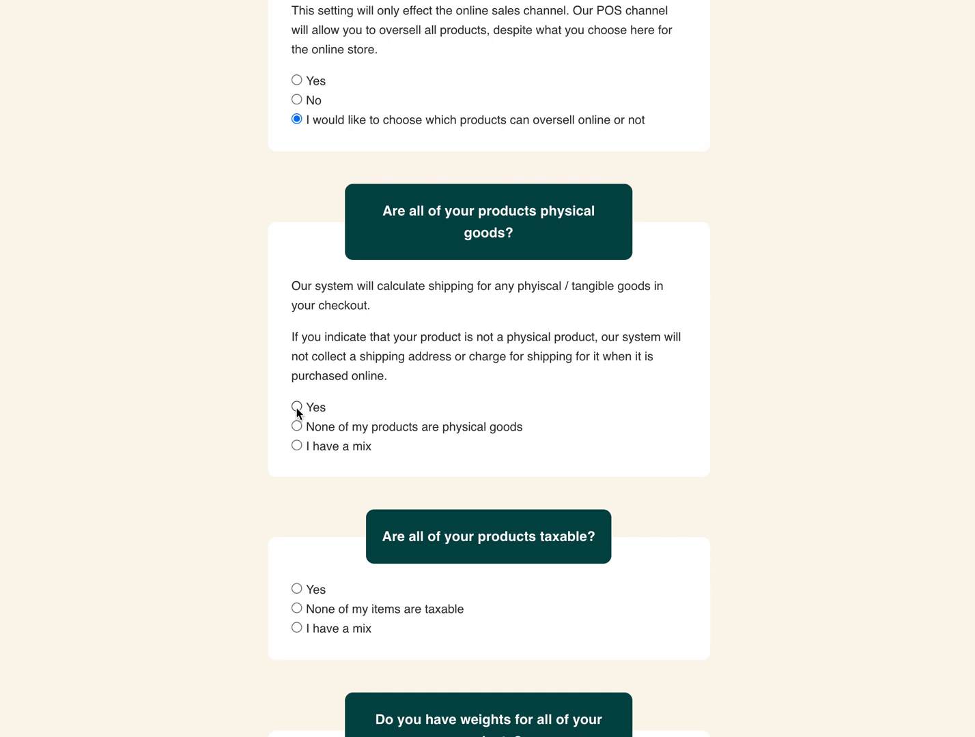
click(296, 447)
Answer Yes to all products being taxable and No to having weights for all products
scroll(275, 447, down, 3)
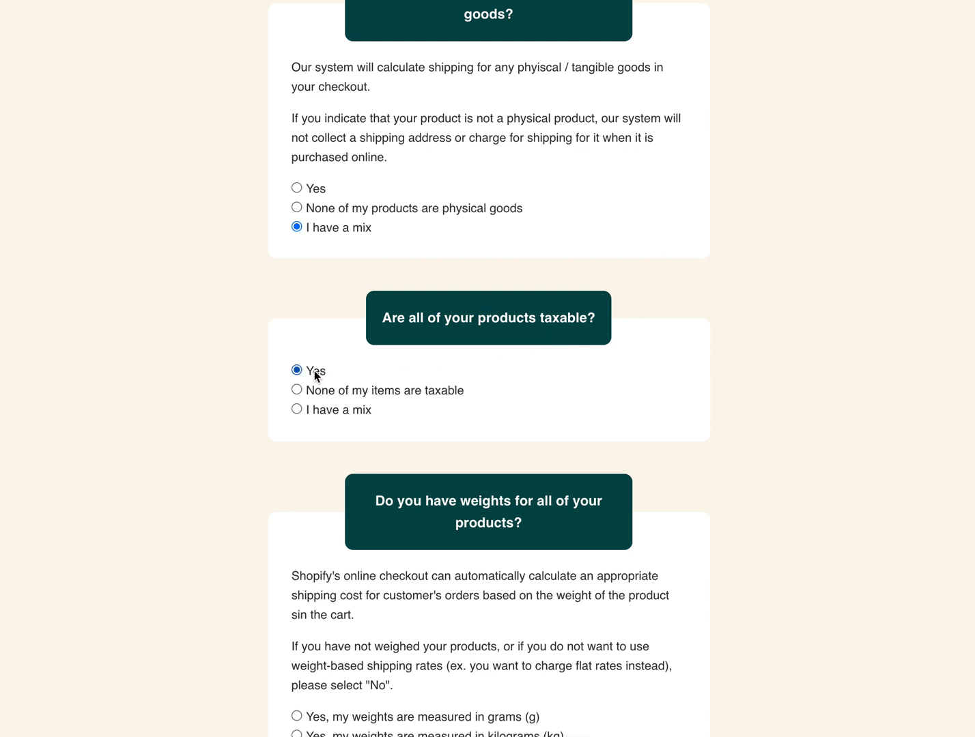
click(309, 393)
scroll(297, 372, down, 4)
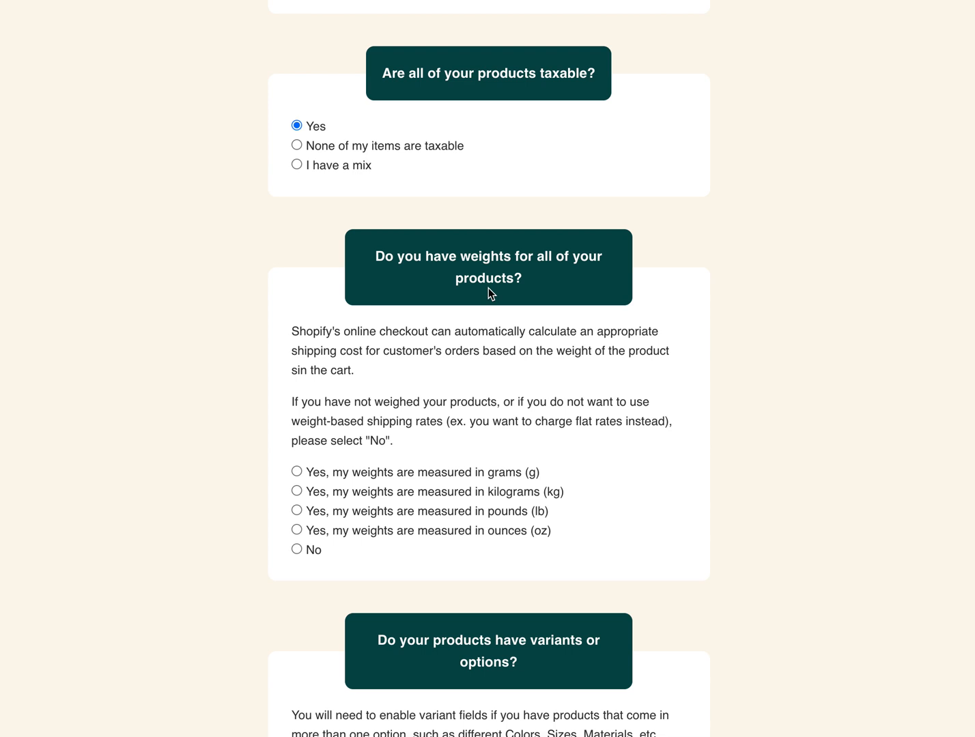
scroll(488, 287, down, 3)
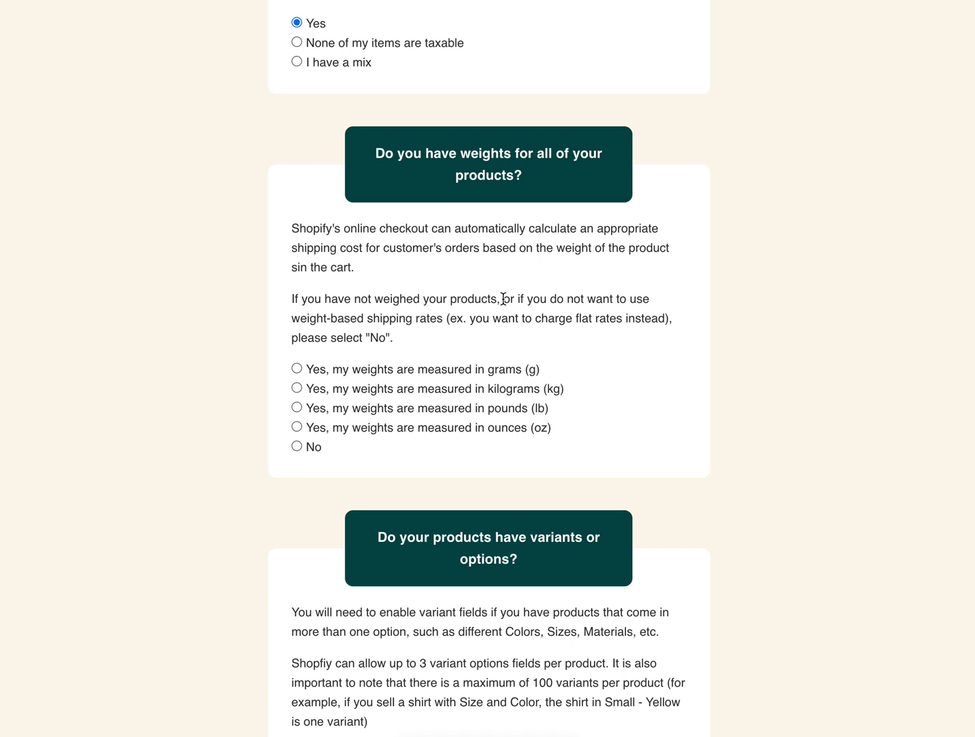
scroll(503, 299, down, 2)
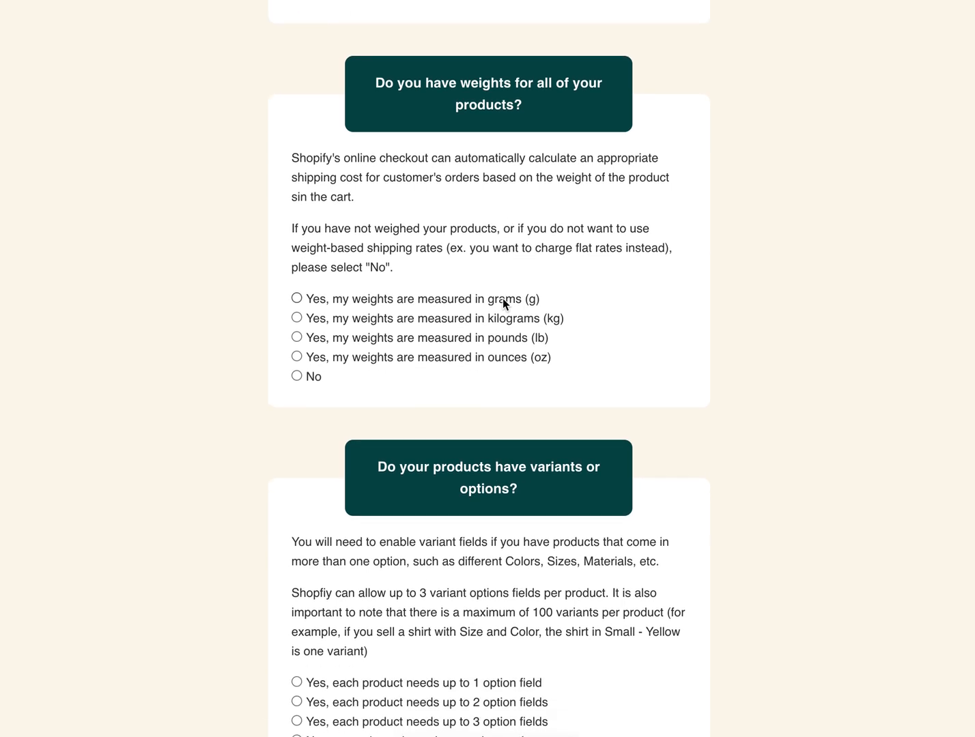
click(297, 375)
Answer that each product needs up to 3 option fields, checking this against the Size, Color and Material columns in the Example Data sheet
scroll(391, 368, down, 2)
scroll(392, 367, down, 2)
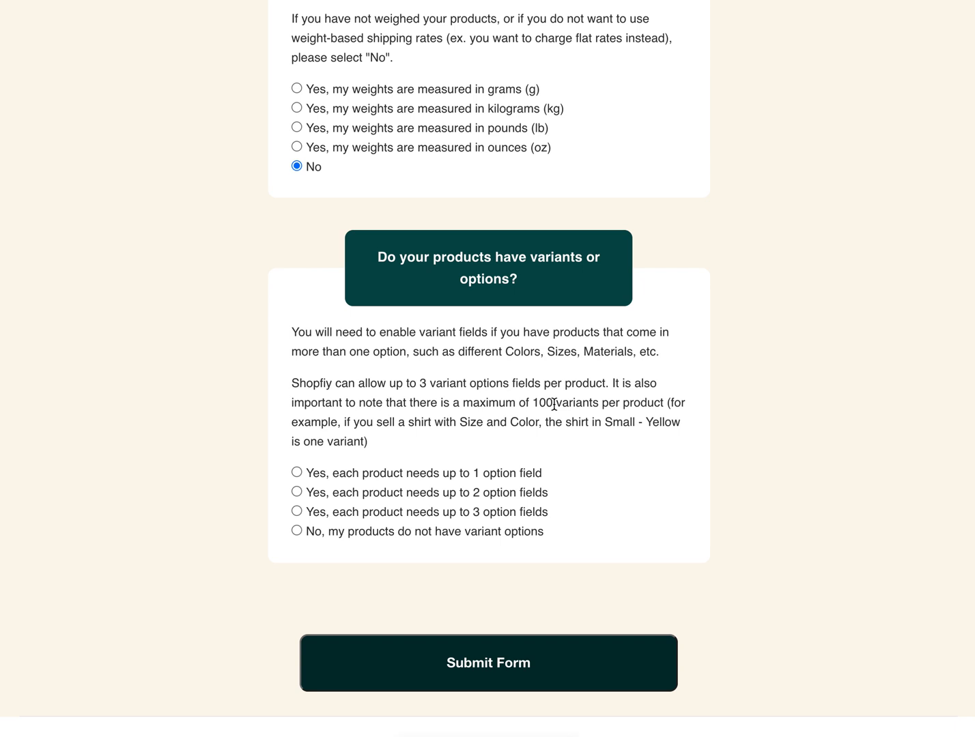
click(298, 513)
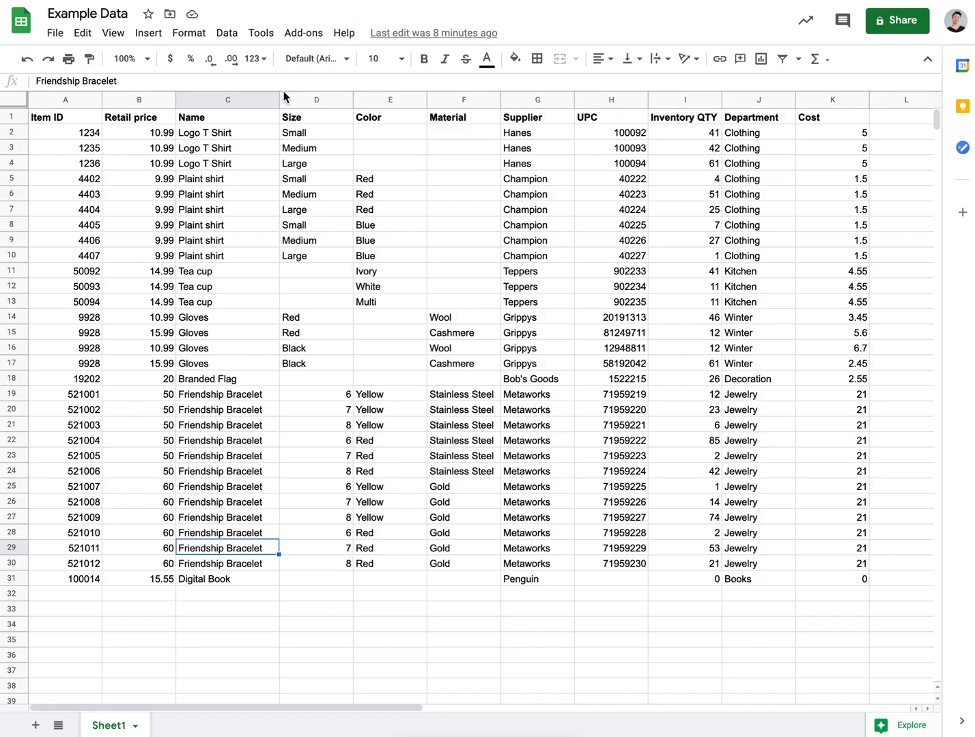
drag(295, 118, 453, 116)
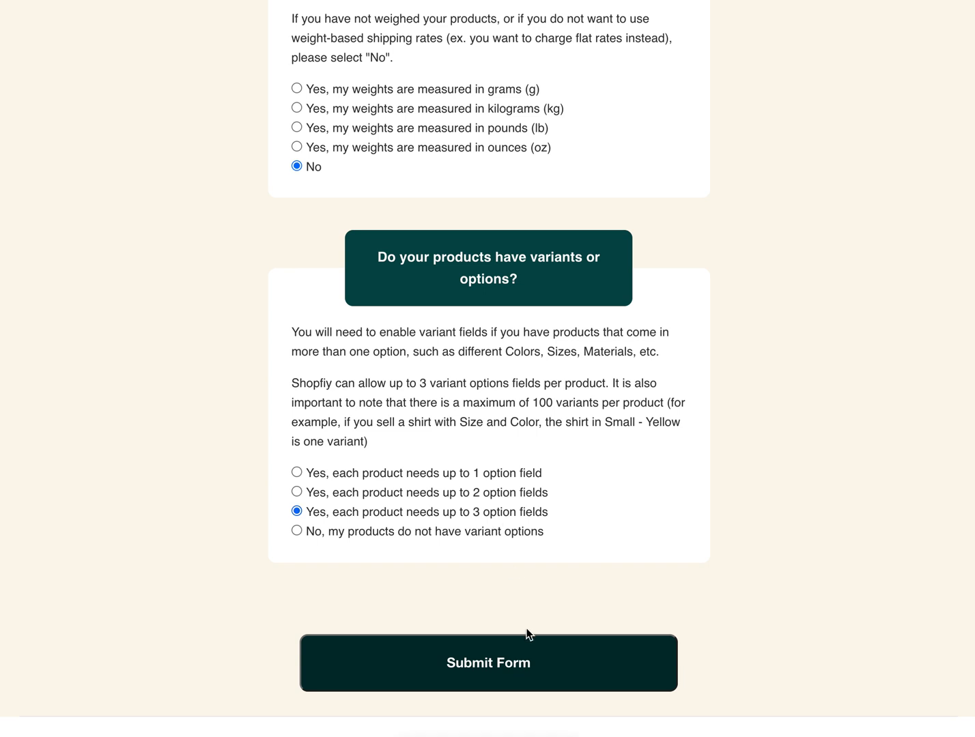
Answer Yes to publishing all products to the online store immediately and submit the product data questionnaire
click(511, 667)
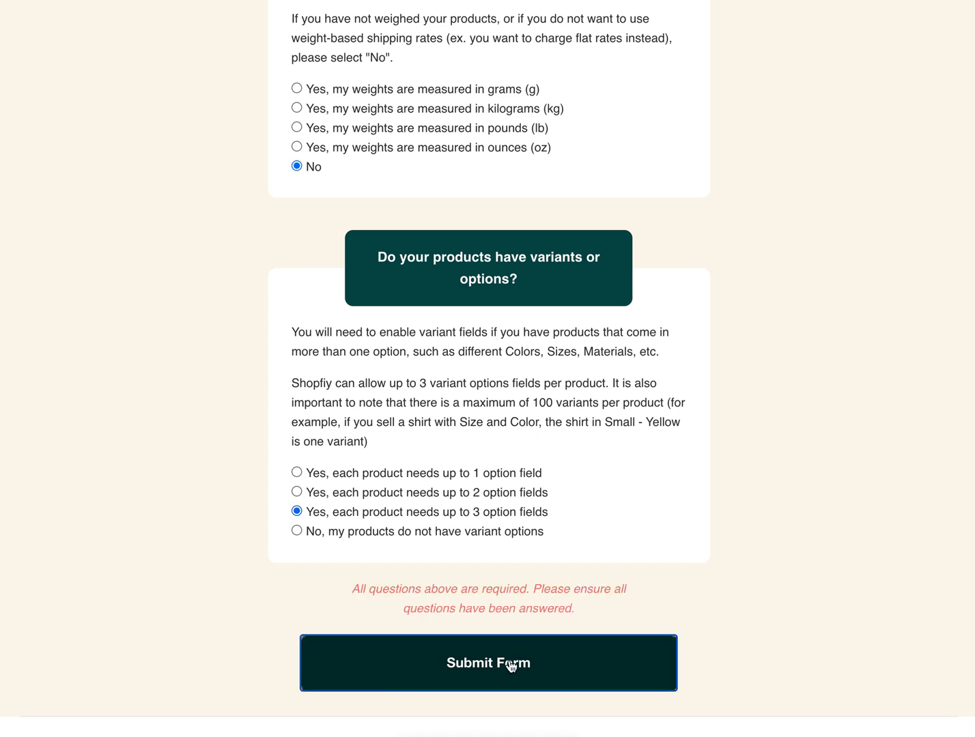
scroll(509, 446, up, 9)
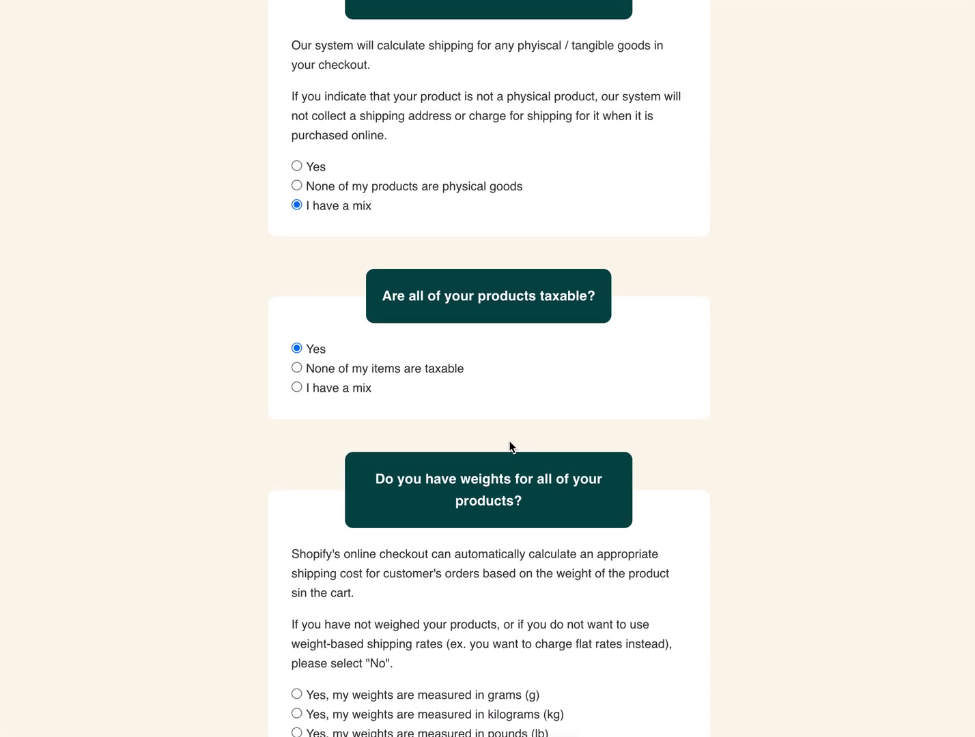
scroll(510, 446, up, 17)
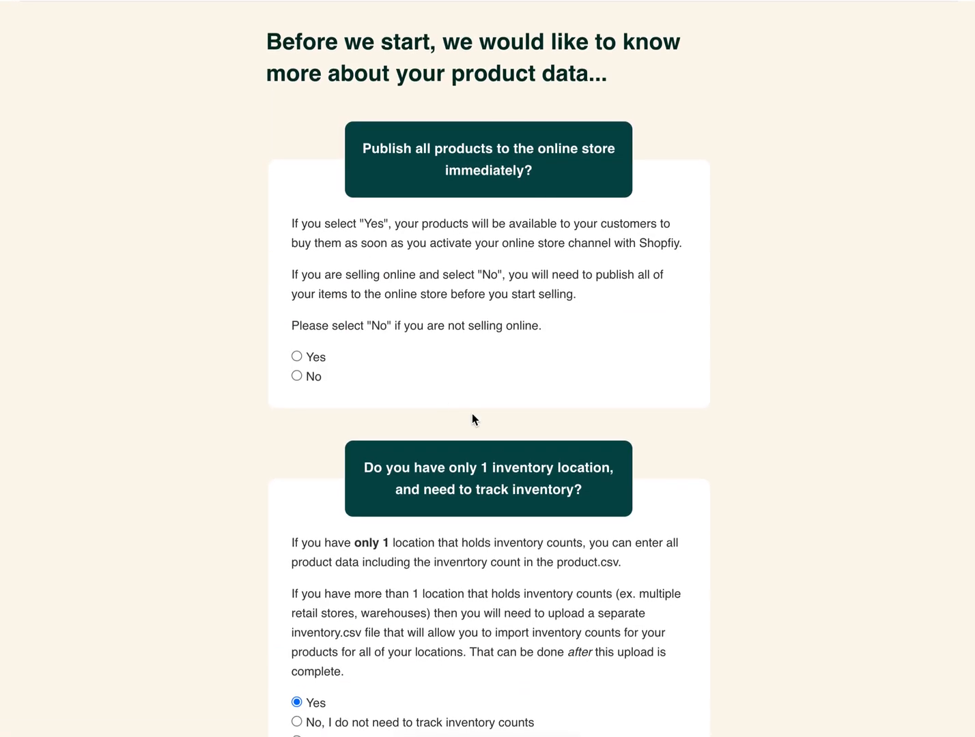
click(297, 354)
scroll(299, 352, down, 20)
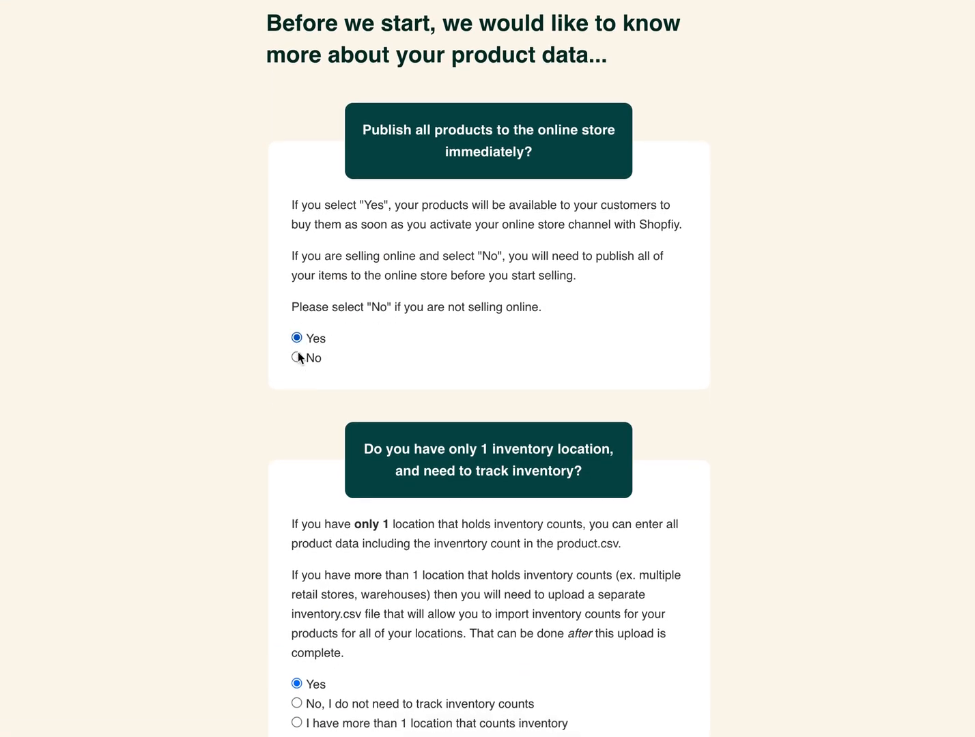
scroll(299, 353, down, 5)
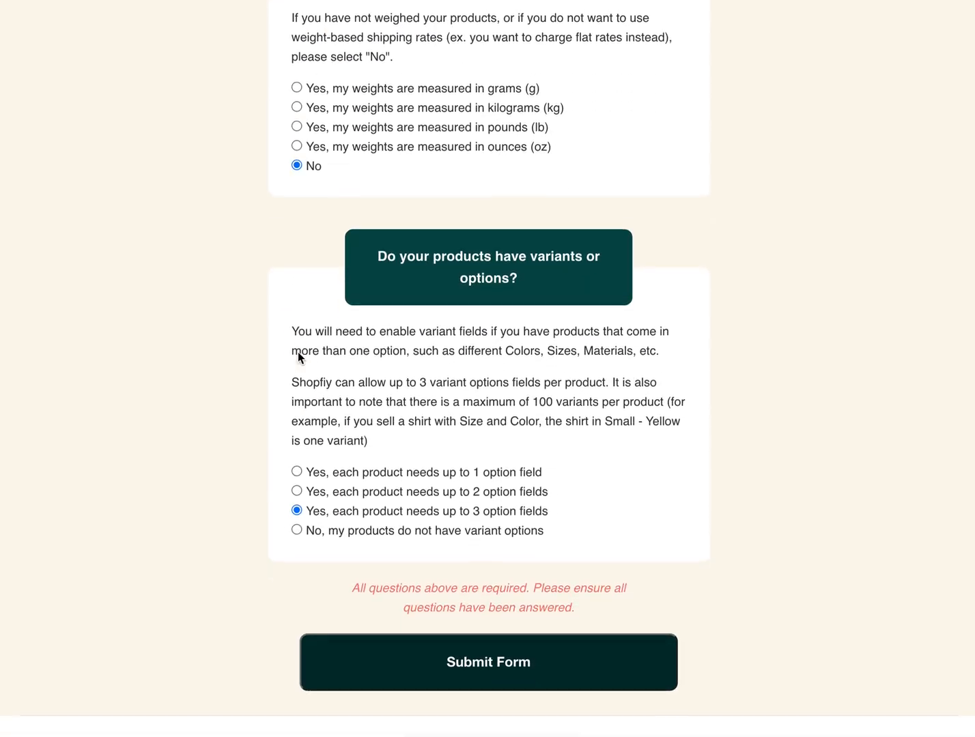
click(502, 660)
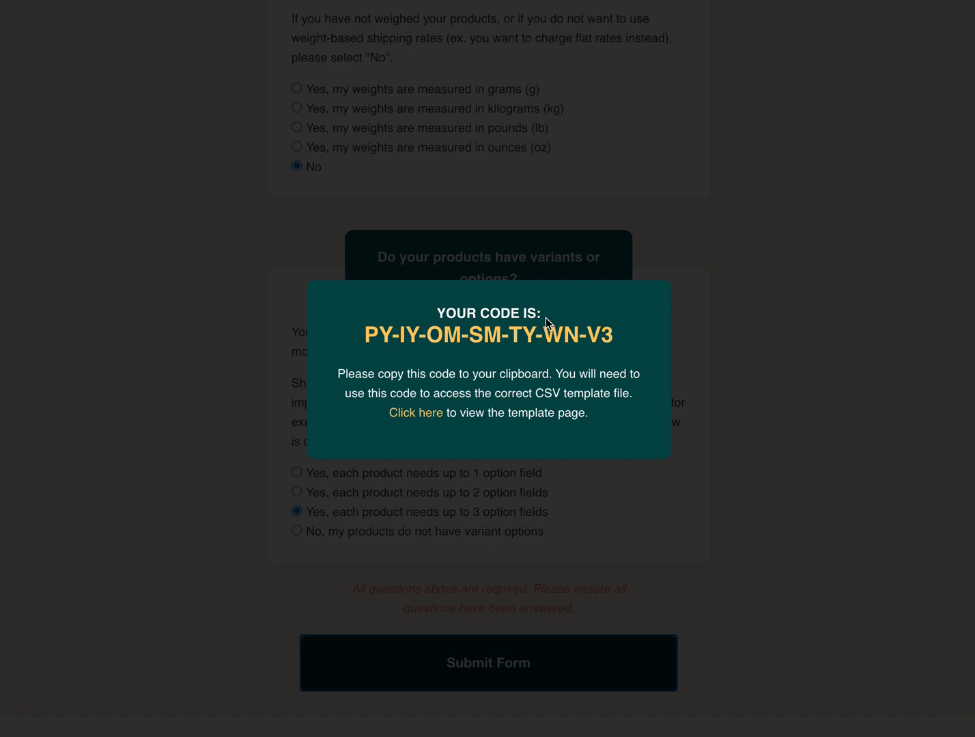
Copy the generated template code and make a copy of the linked Shopify Product CSV Assistant spreadsheet
drag(613, 334, 370, 334)
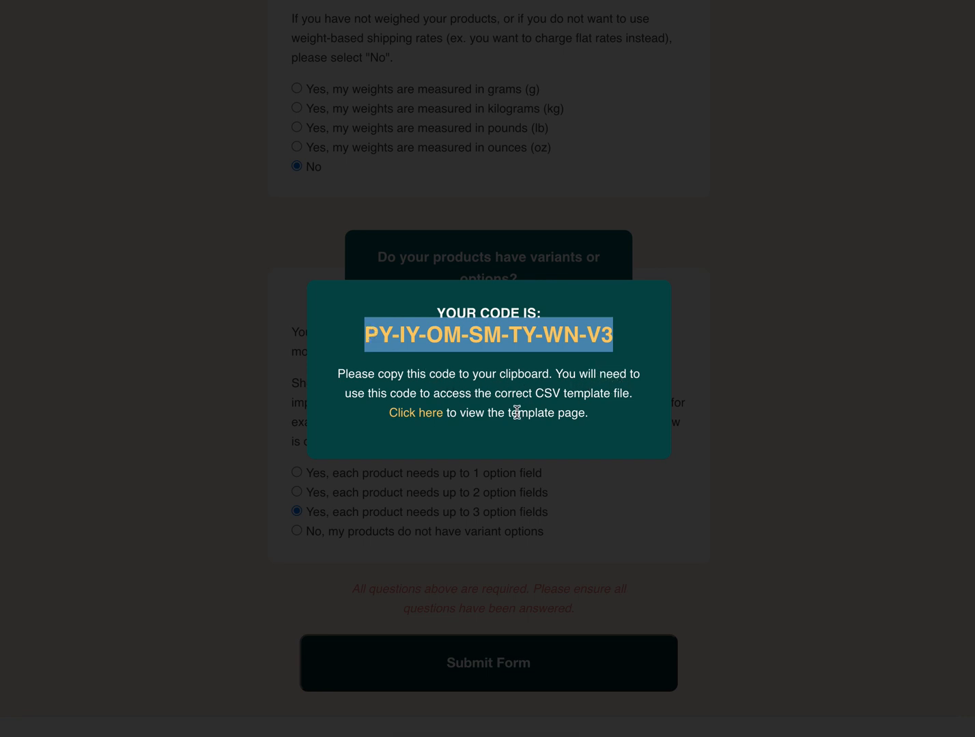
click(424, 415)
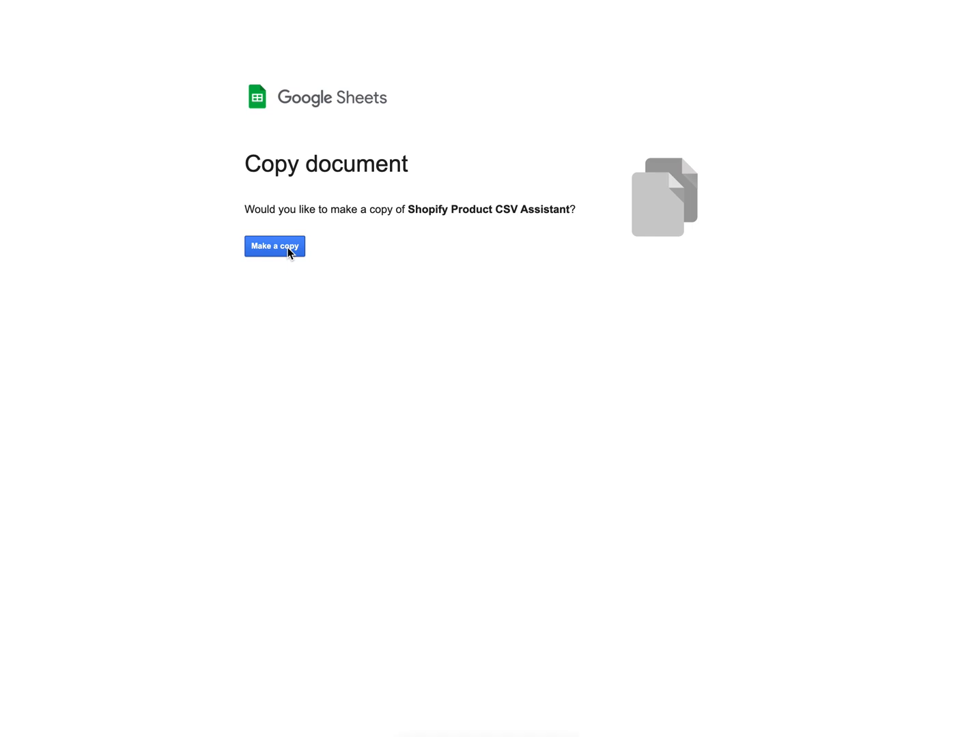
click(287, 252)
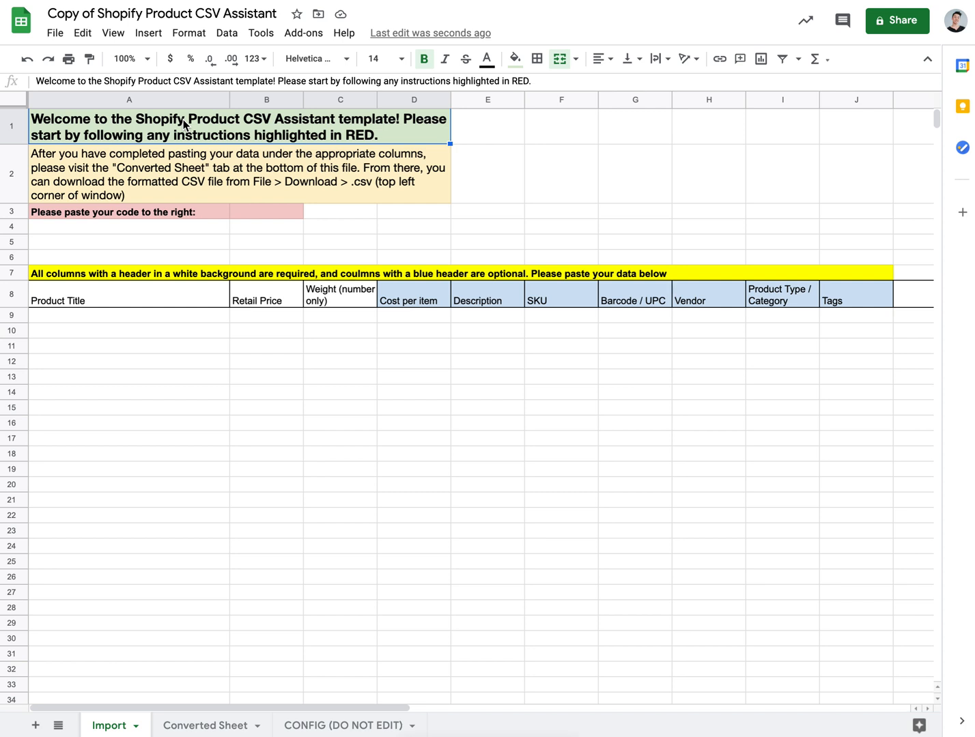
click(111, 165)
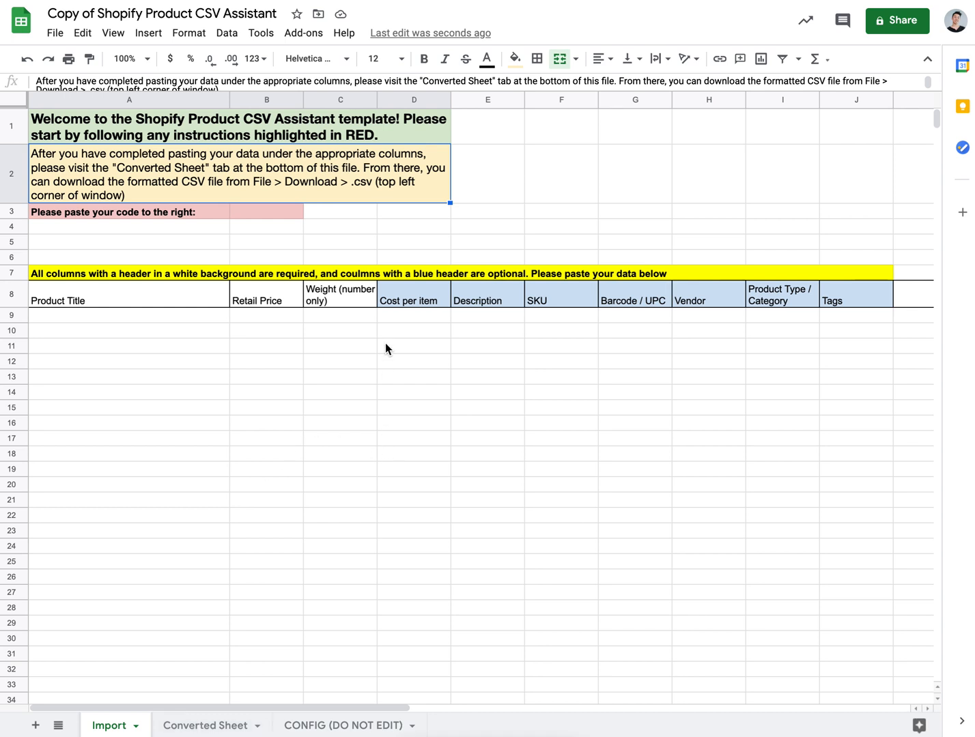
click(112, 135)
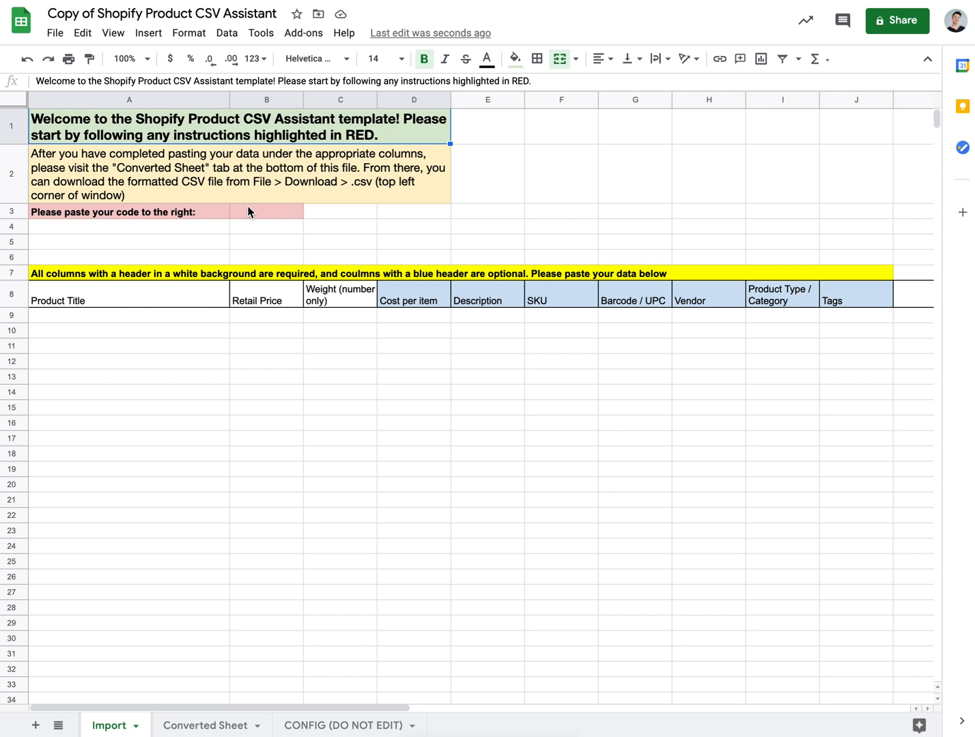
click(122, 212)
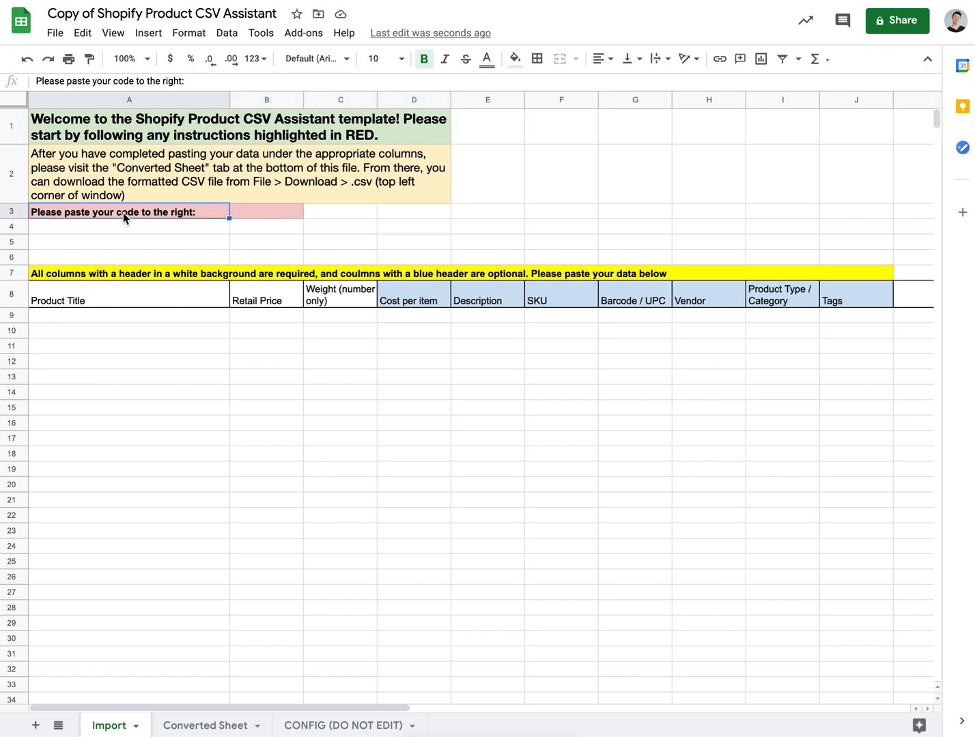
click(258, 215)
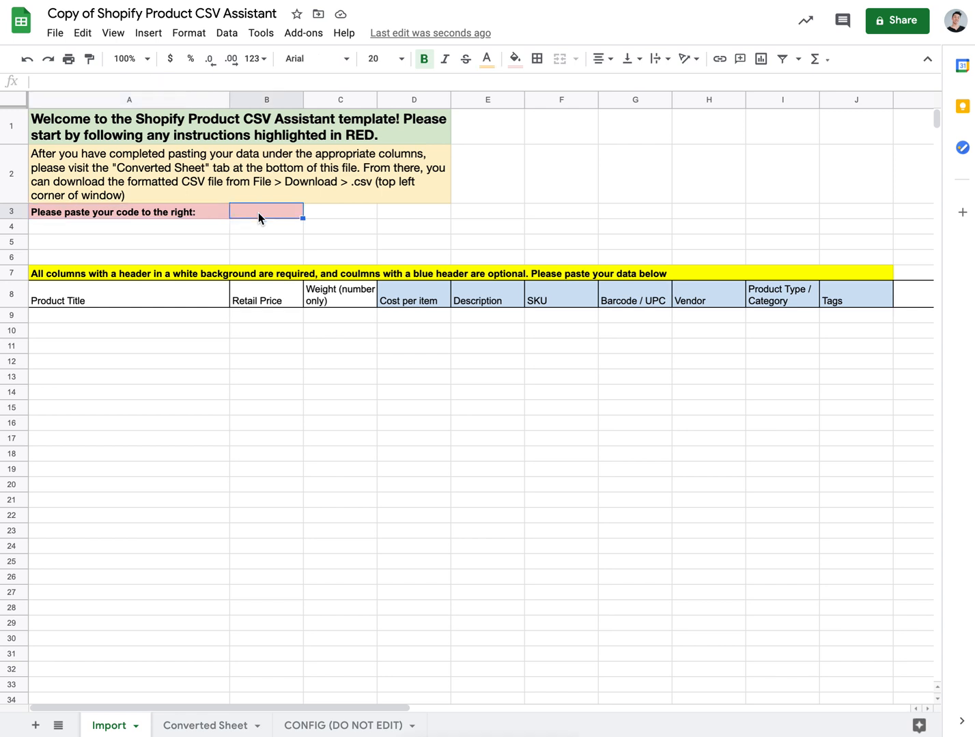
double_click(258, 212)
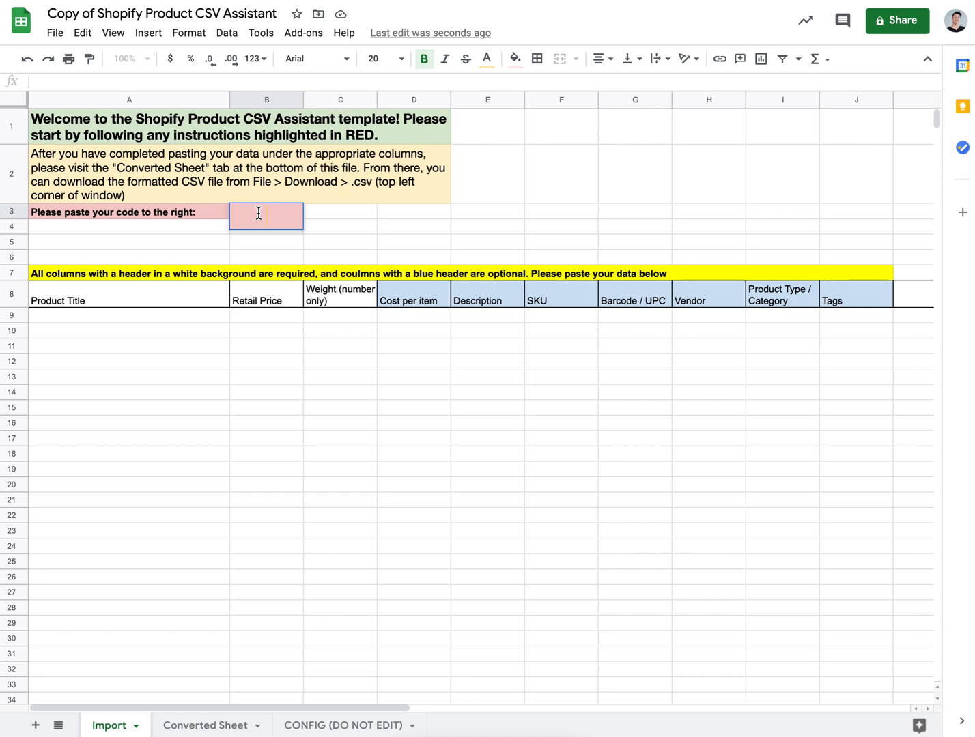
key(ctrl+v)
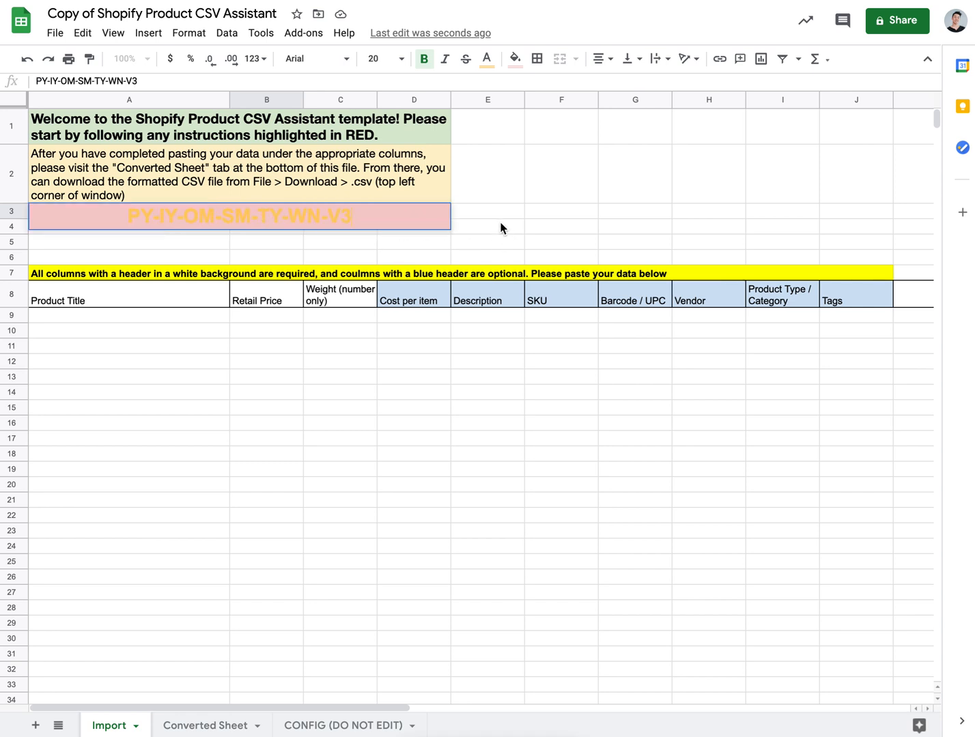
click(494, 217)
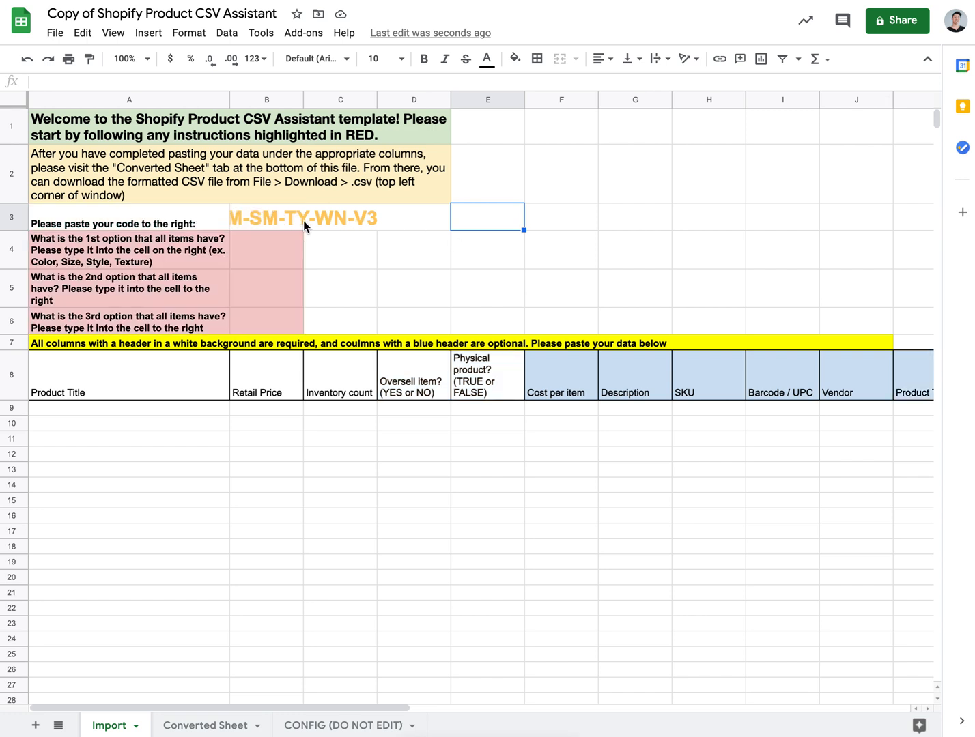
click(122, 226)
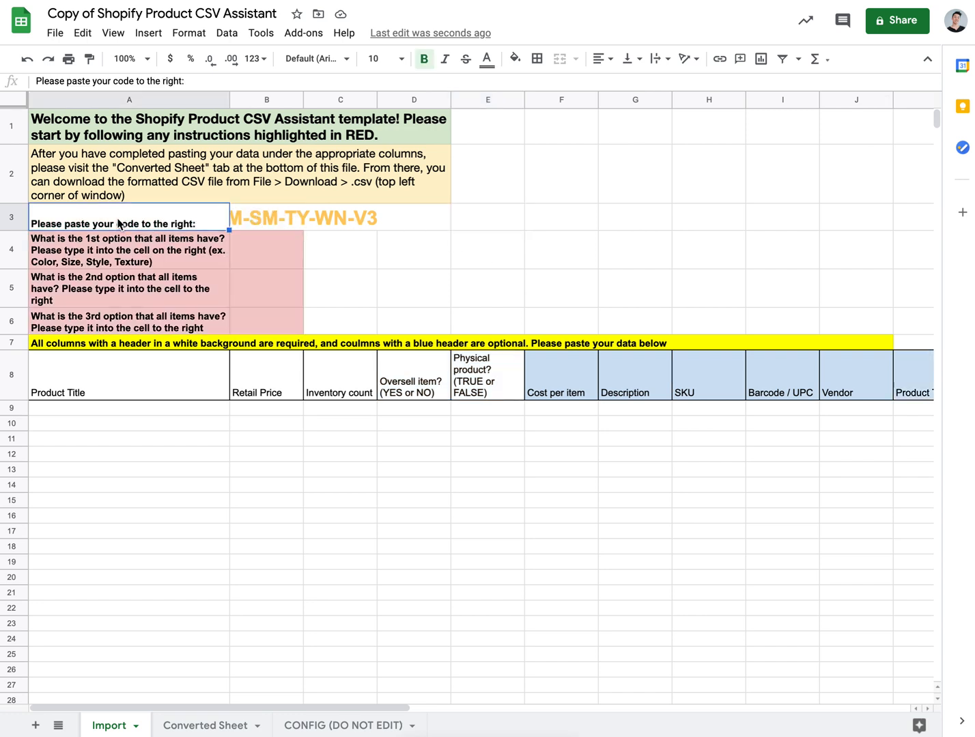
click(255, 221)
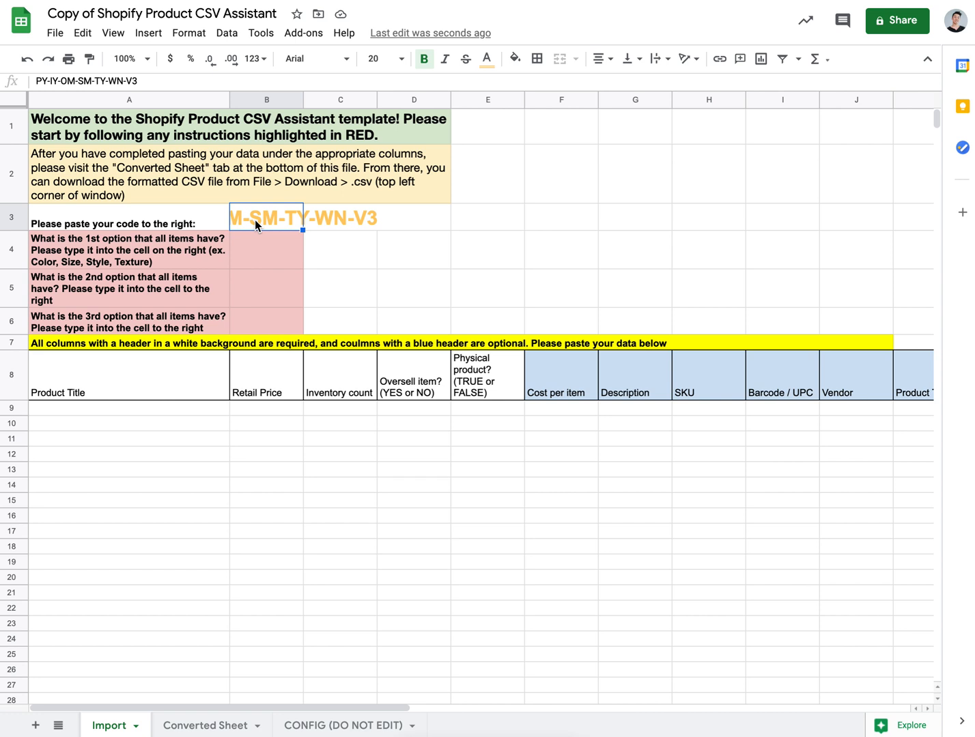
Enter Size, Color and Material as the 1st, 2nd and 3rd item options in cells B4 to B6 of the Import sheet
click(254, 246)
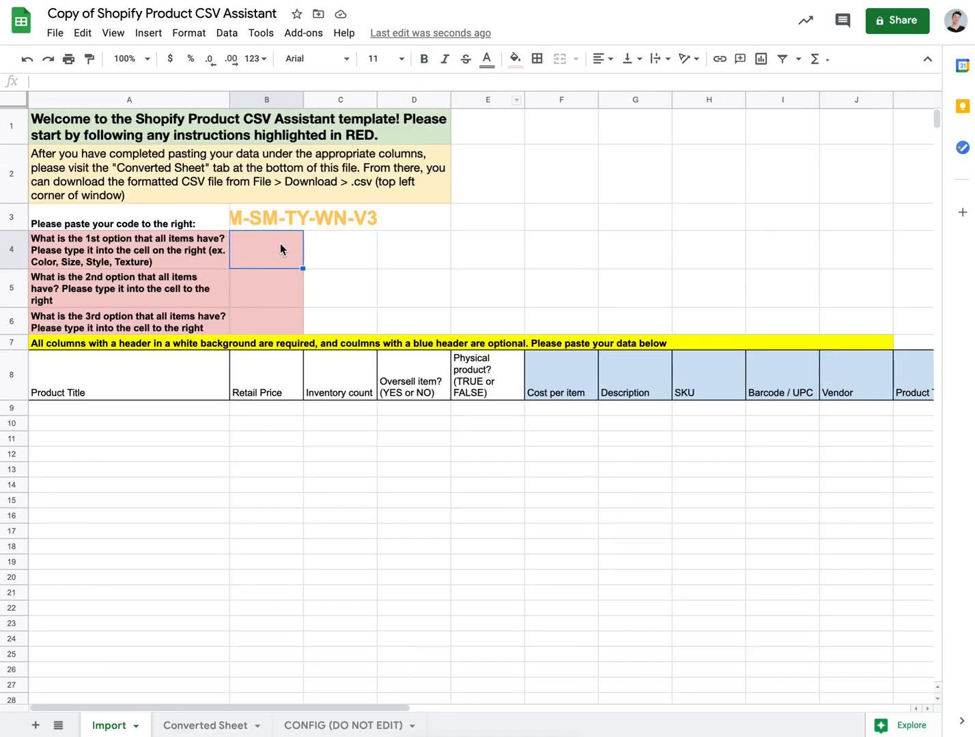
double_click(281, 244)
text(Size)
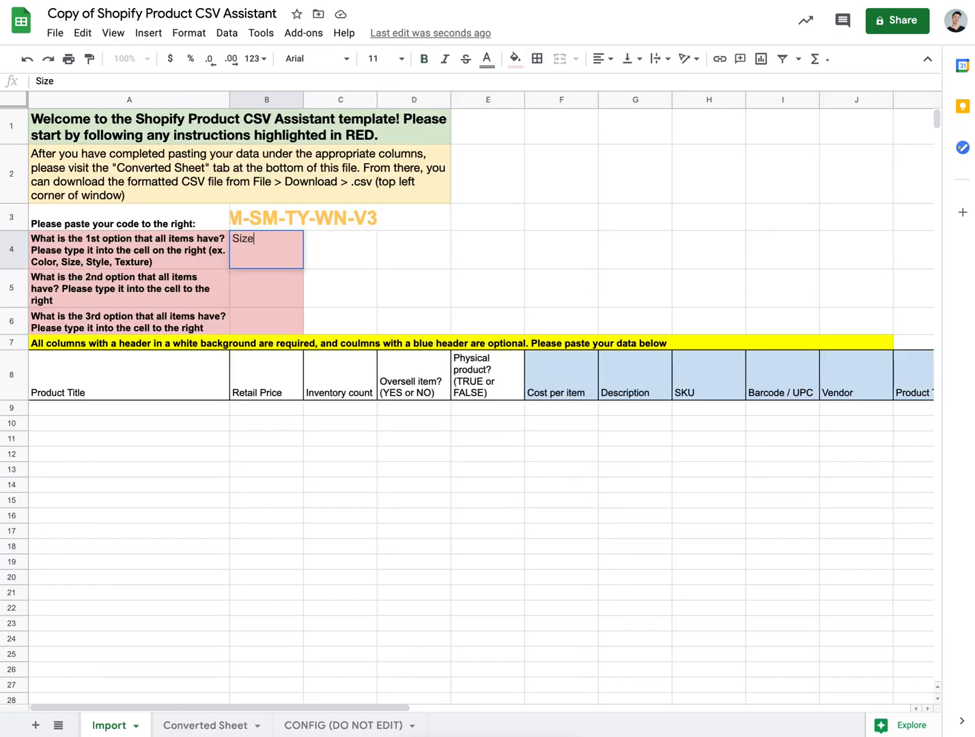
key(Return)
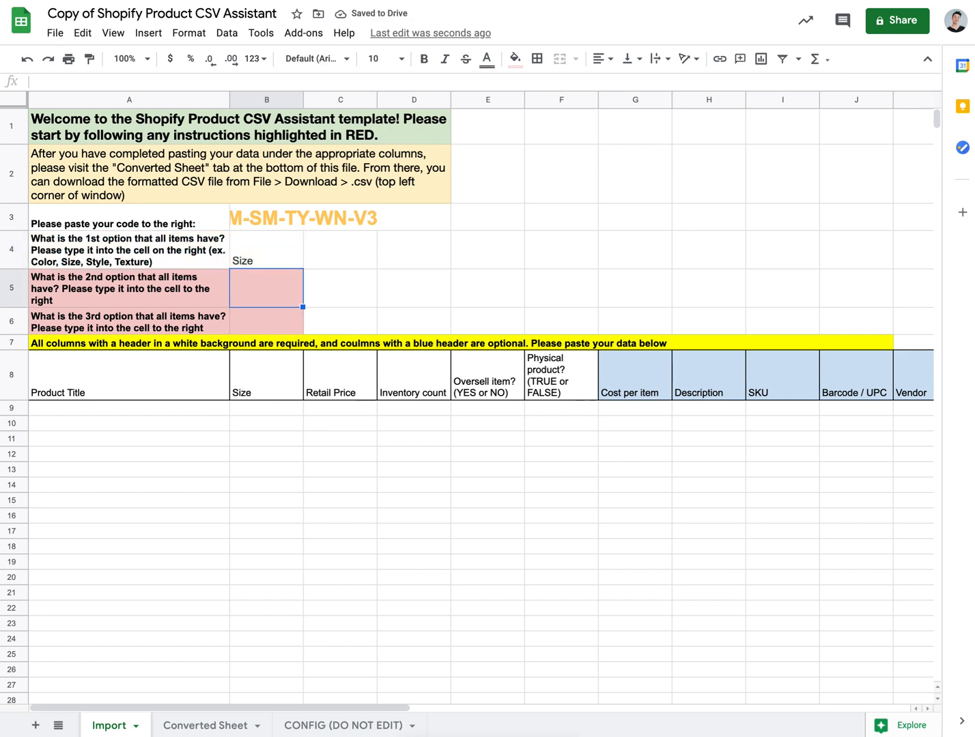
text(Color)
key(Return)
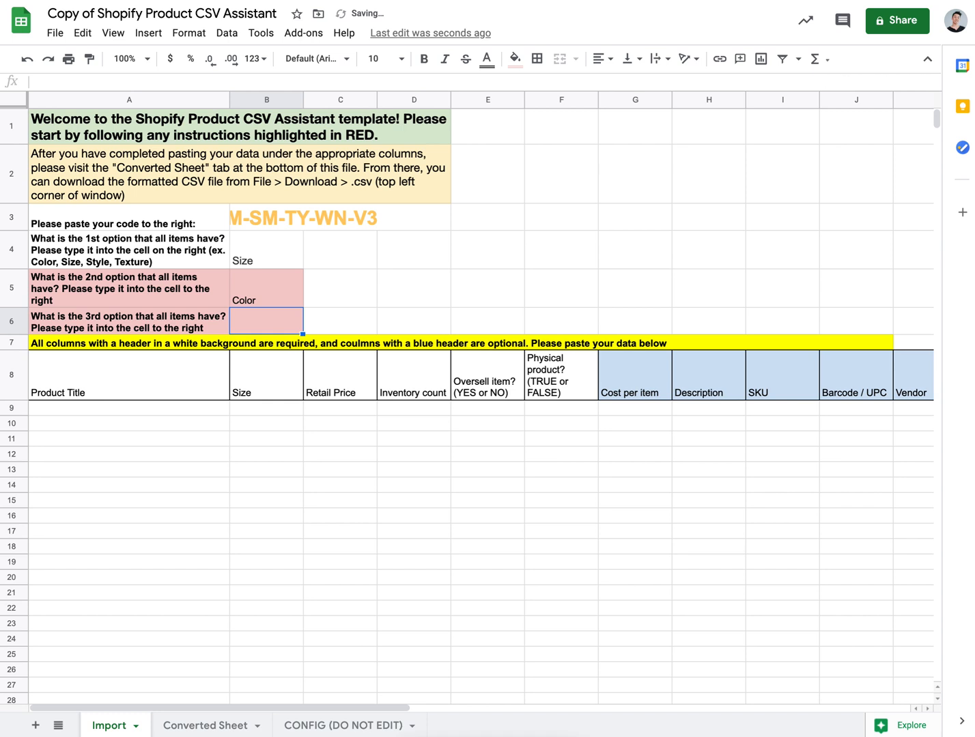
text(Material)
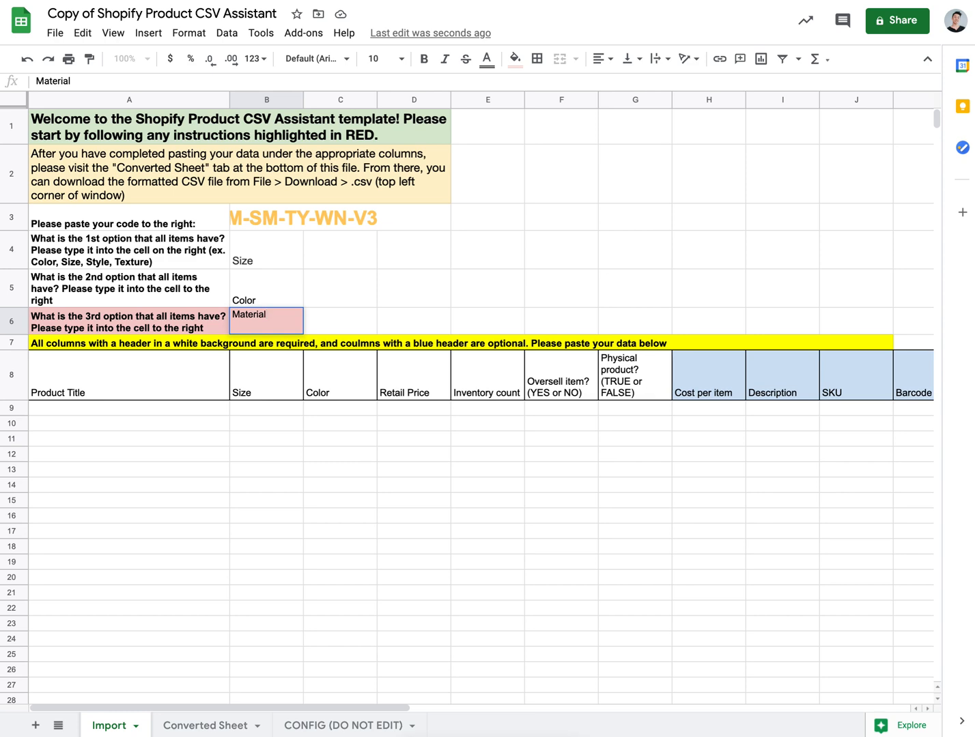
key(Return)
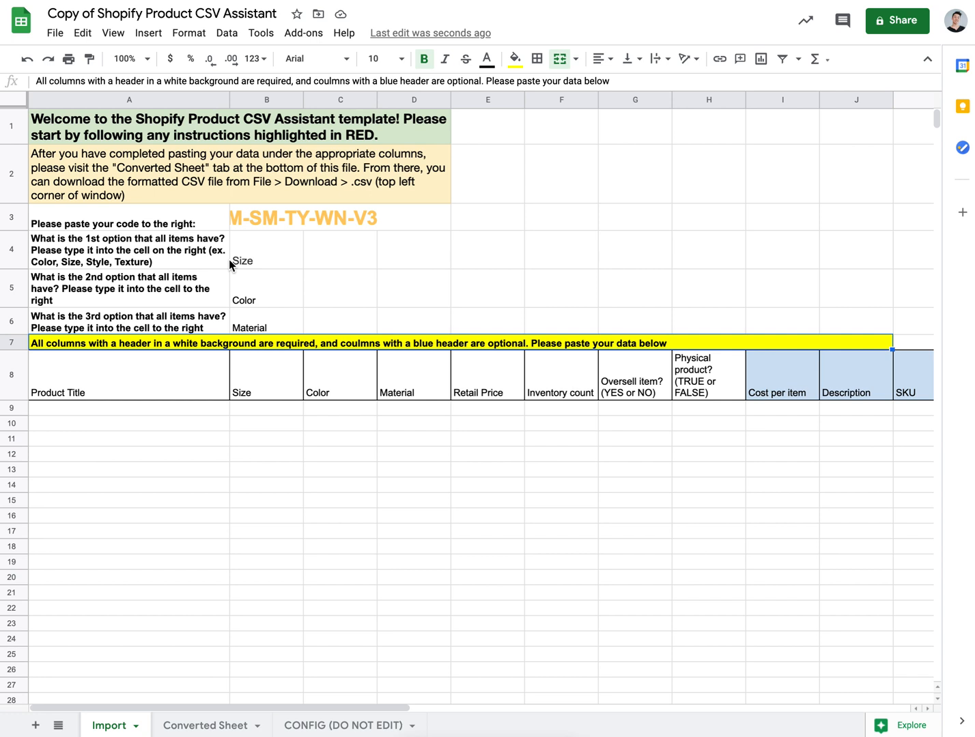
Examine the Import sheet's option answers and its required white and optional blue column headers, including Oversell item and Physical product
click(261, 260)
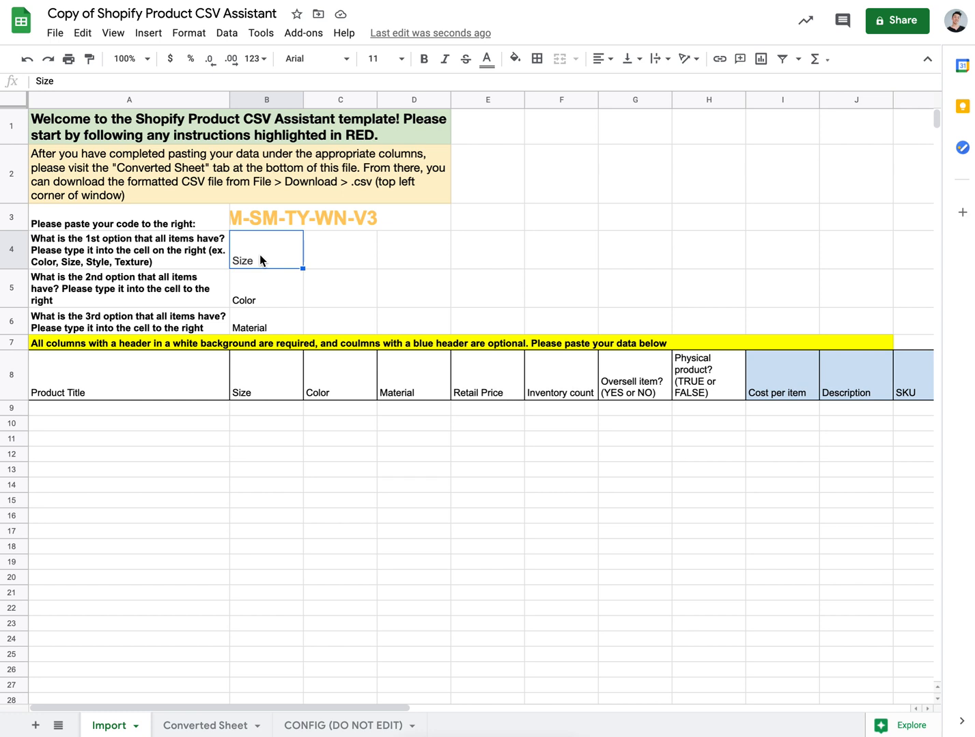
scroll(260, 260, down, 1)
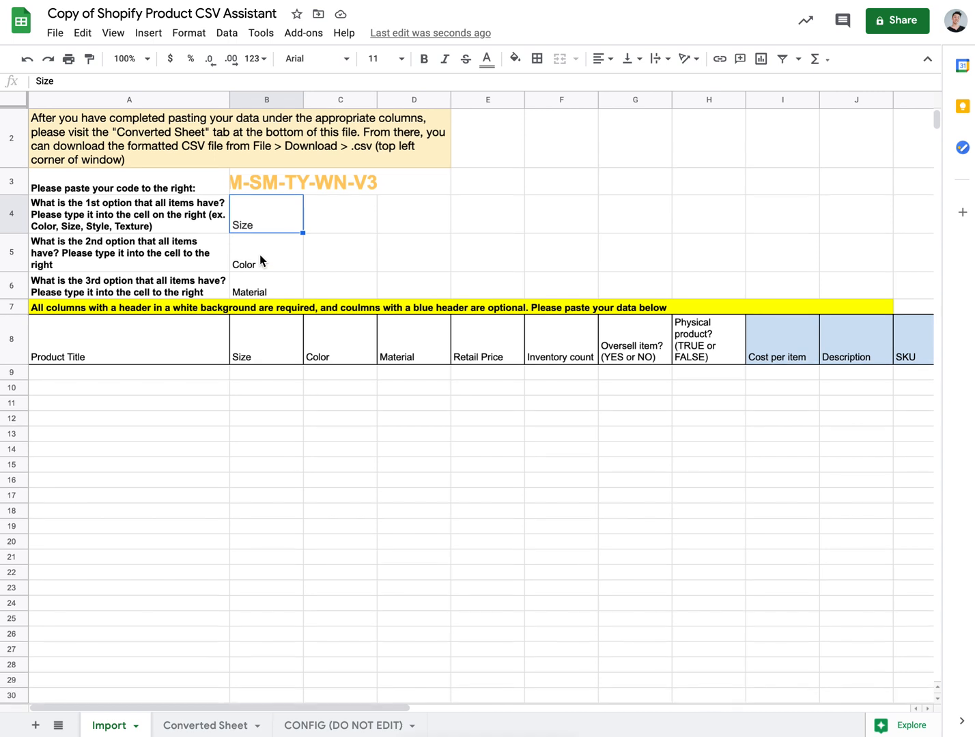
click(123, 310)
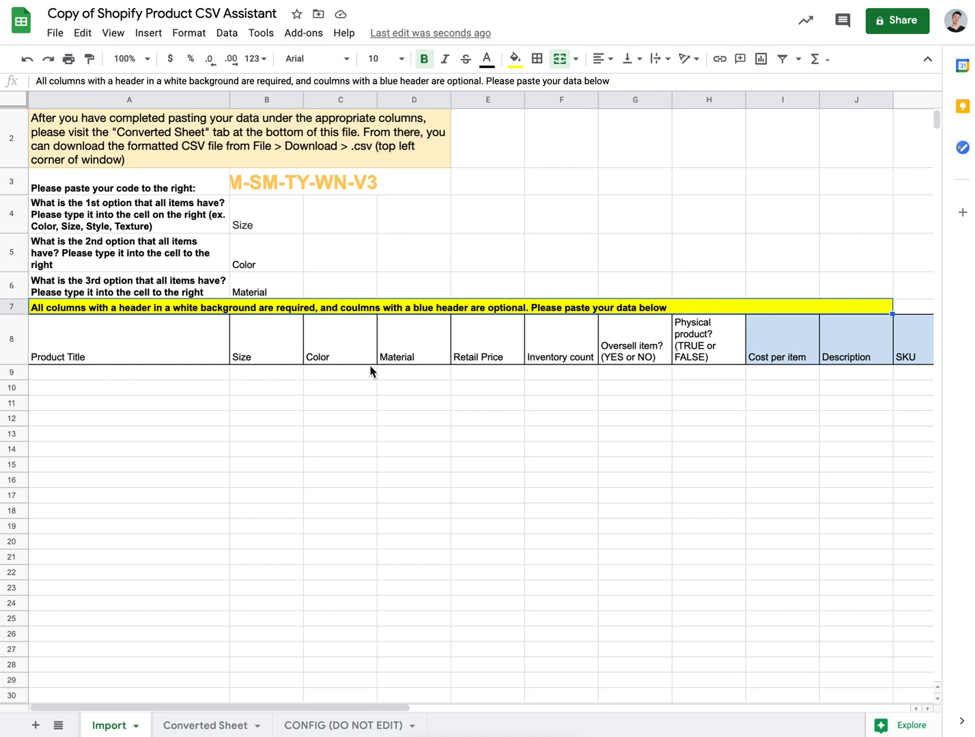
scroll(370, 371, right, 3)
scroll(370, 371, left, 3)
scroll(370, 371, up, 2)
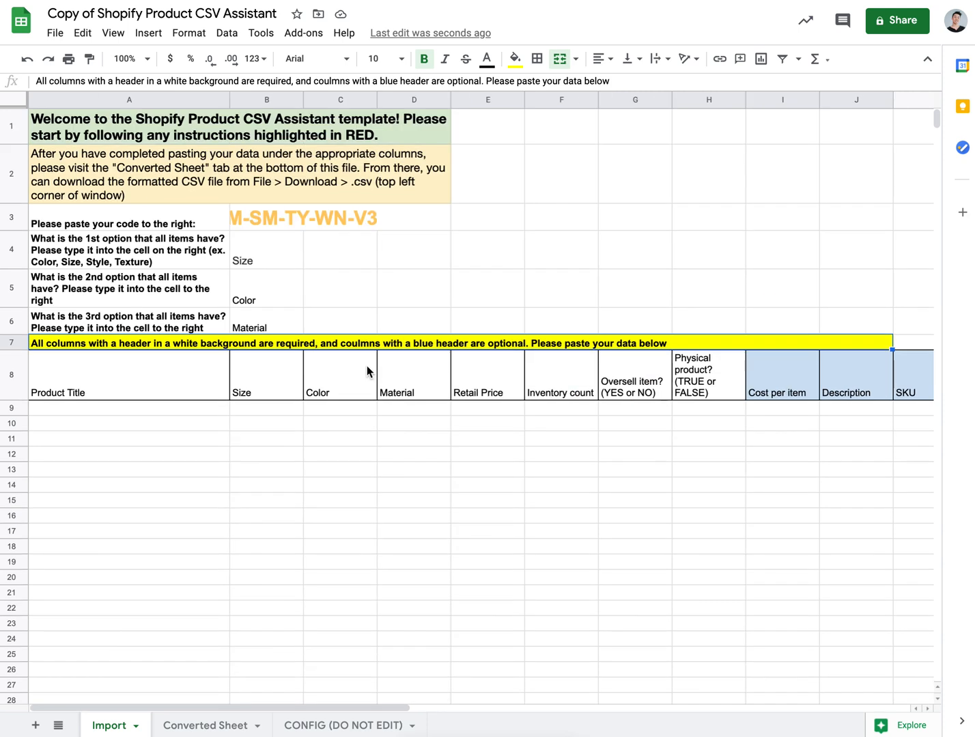
scroll(237, 400, down, 2)
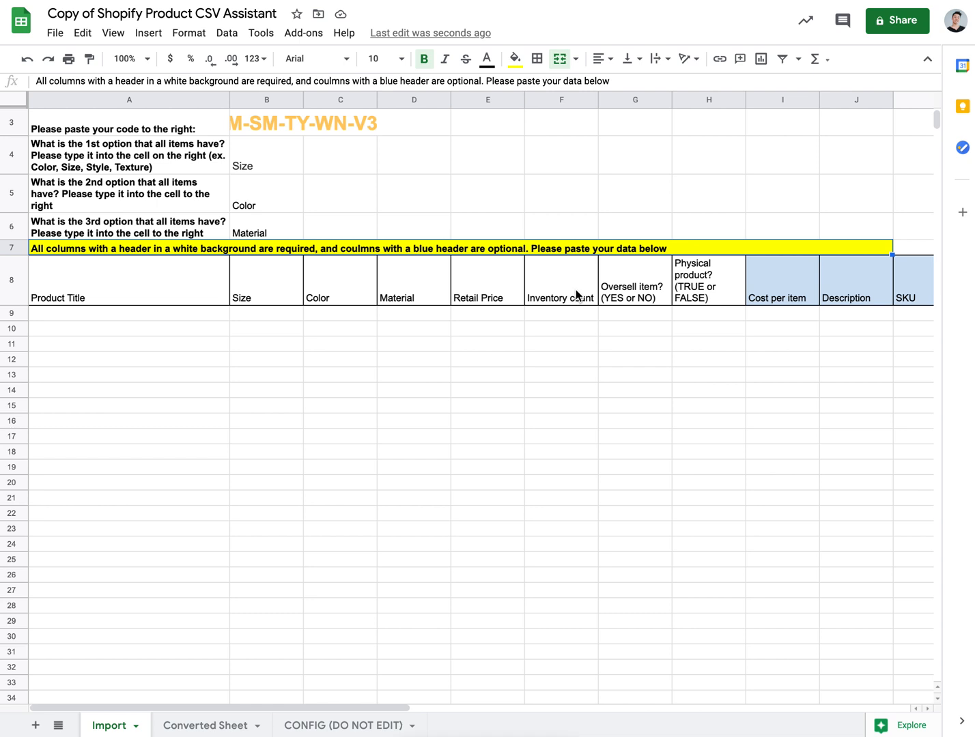
click(645, 293)
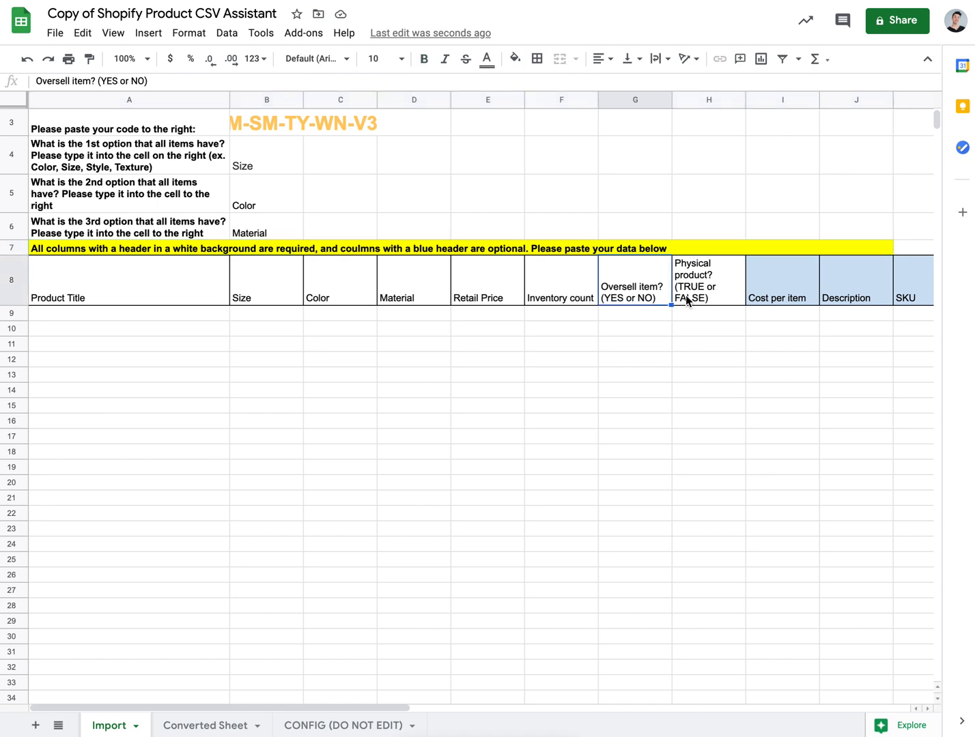
click(694, 299)
scroll(660, 356, right, 5)
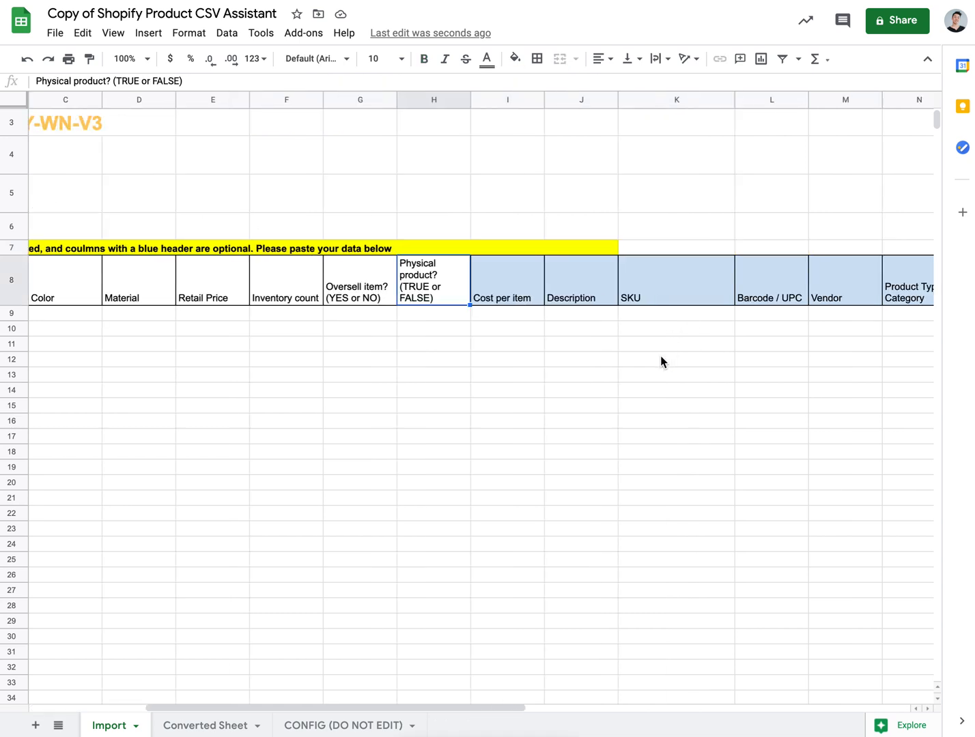
scroll(448, 295, right, 1)
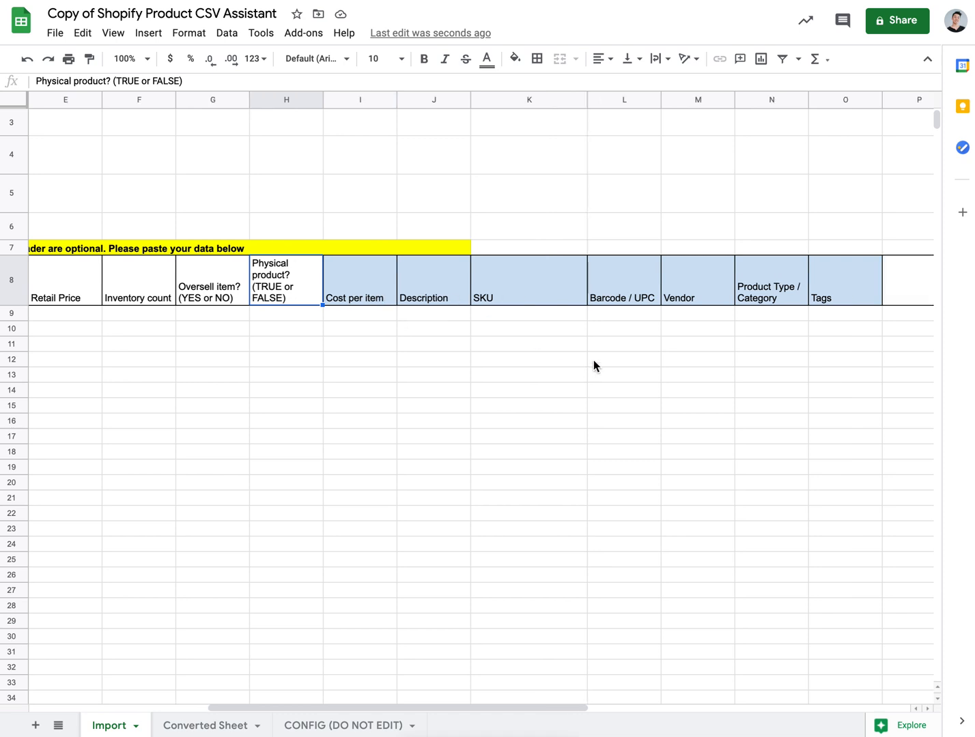
scroll(593, 359, left, 4)
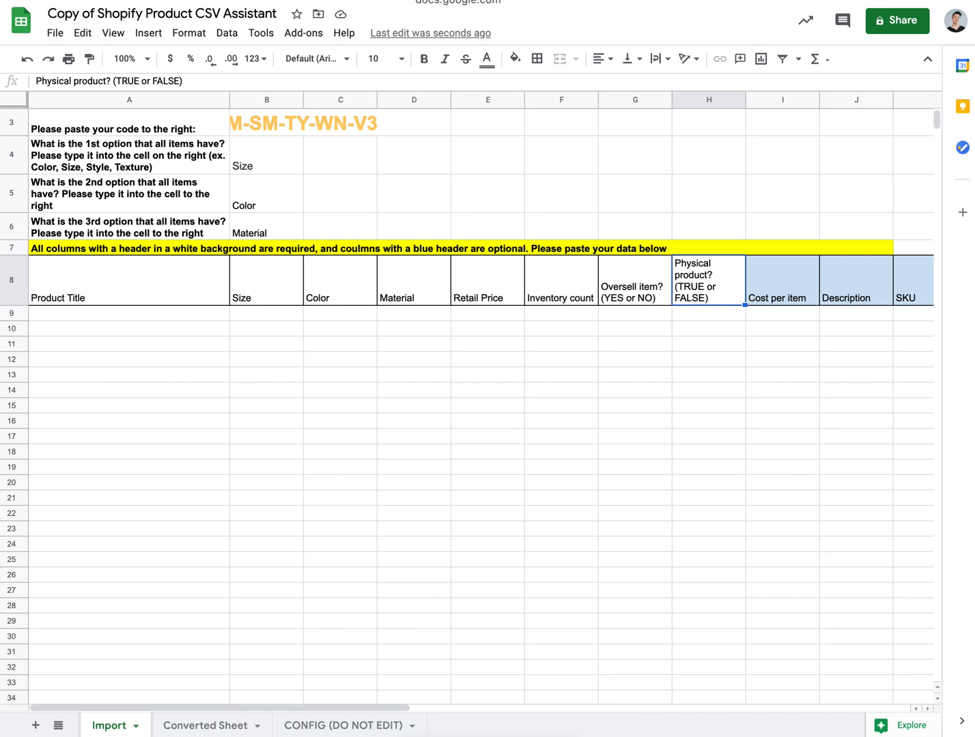
Switch to the Example Data spreadsheet and copy the Item ID values in A2:A31
key(ctrl+Tab)
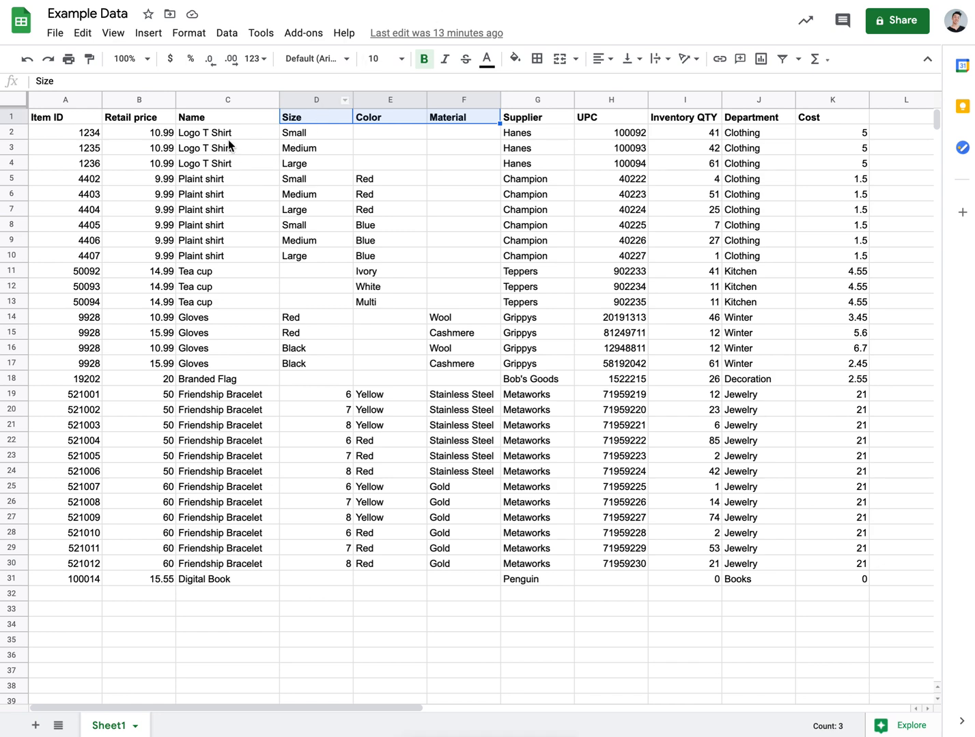
click(218, 122)
click(62, 122)
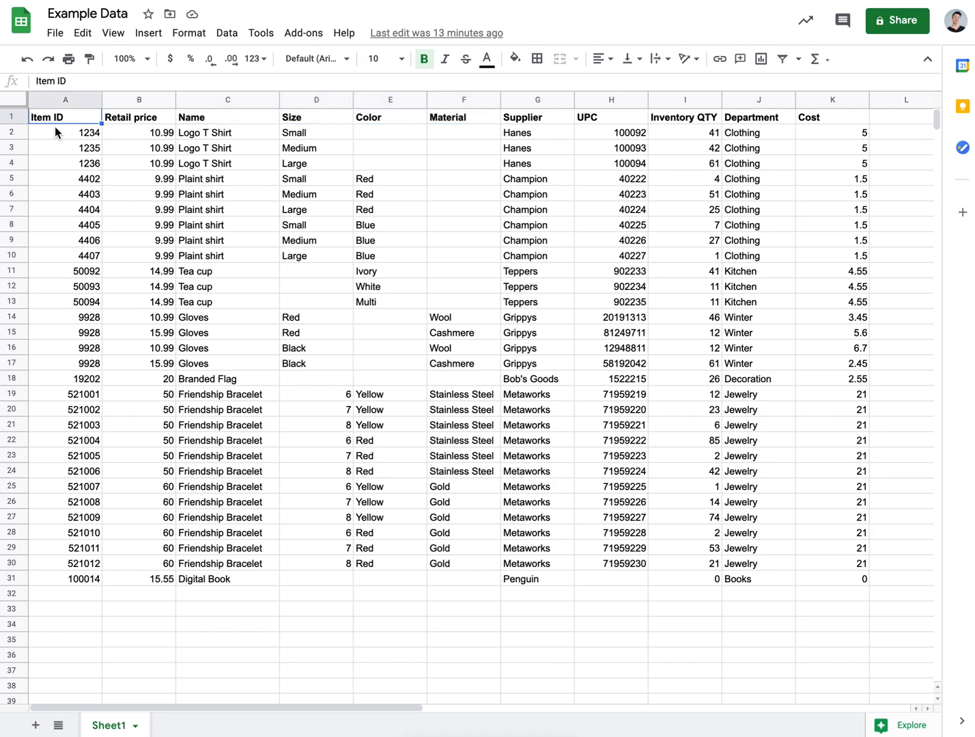
click(53, 130)
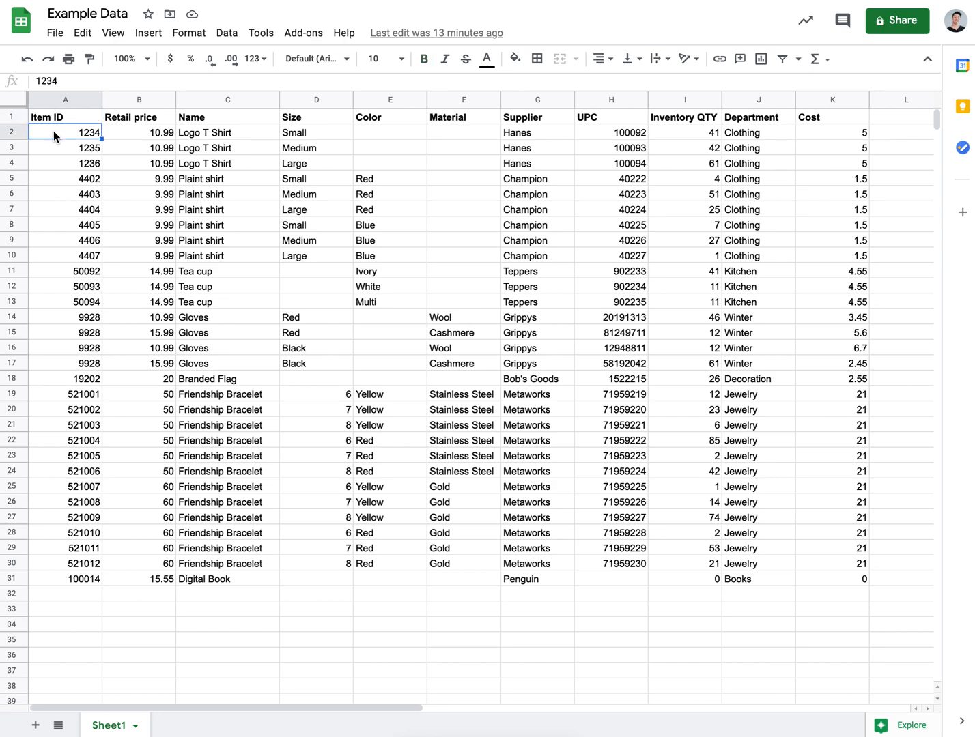
drag(53, 131, 71, 576)
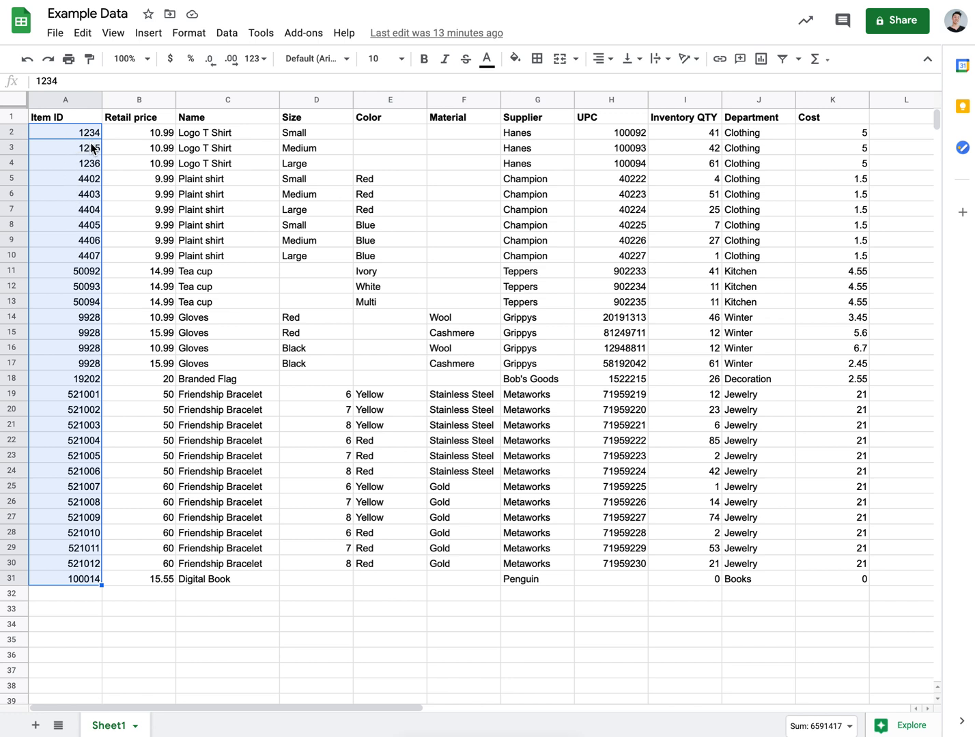
key(ctrl+c)
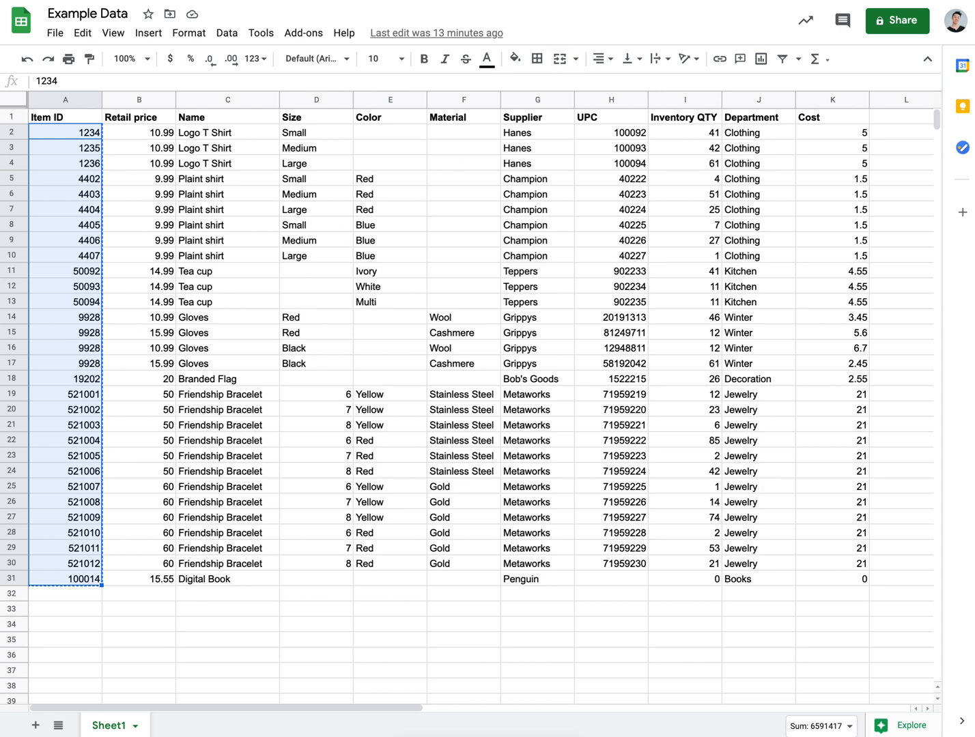
Paste the copied item IDs into the SKU column of the template's Import sheet, starting at K9
key(ctrl+Tab)
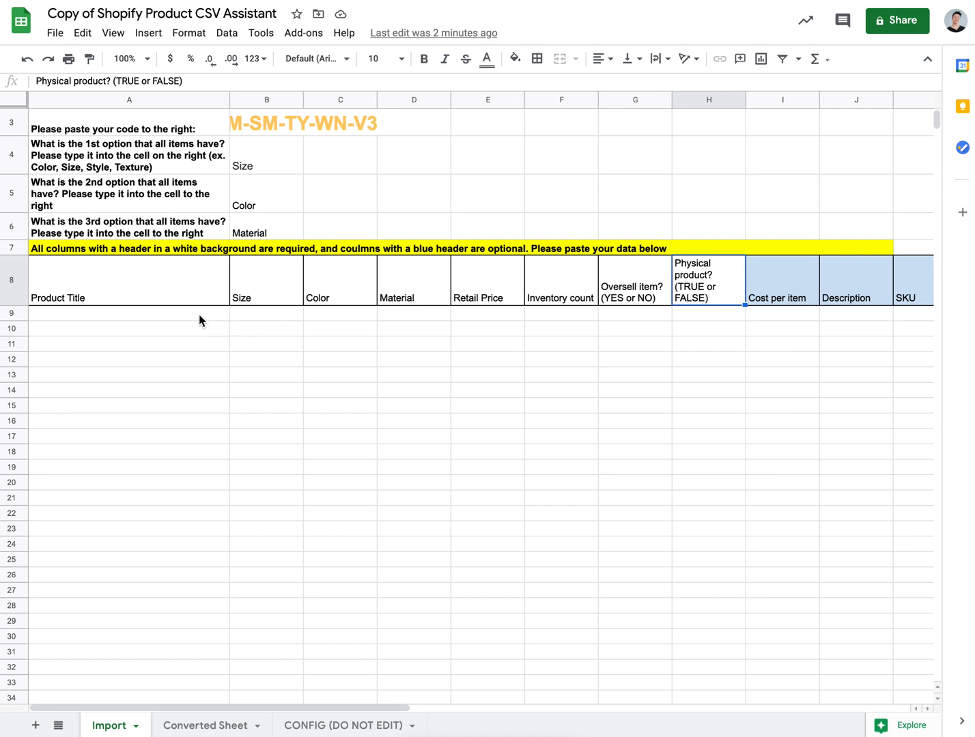
scroll(200, 314, right, 2)
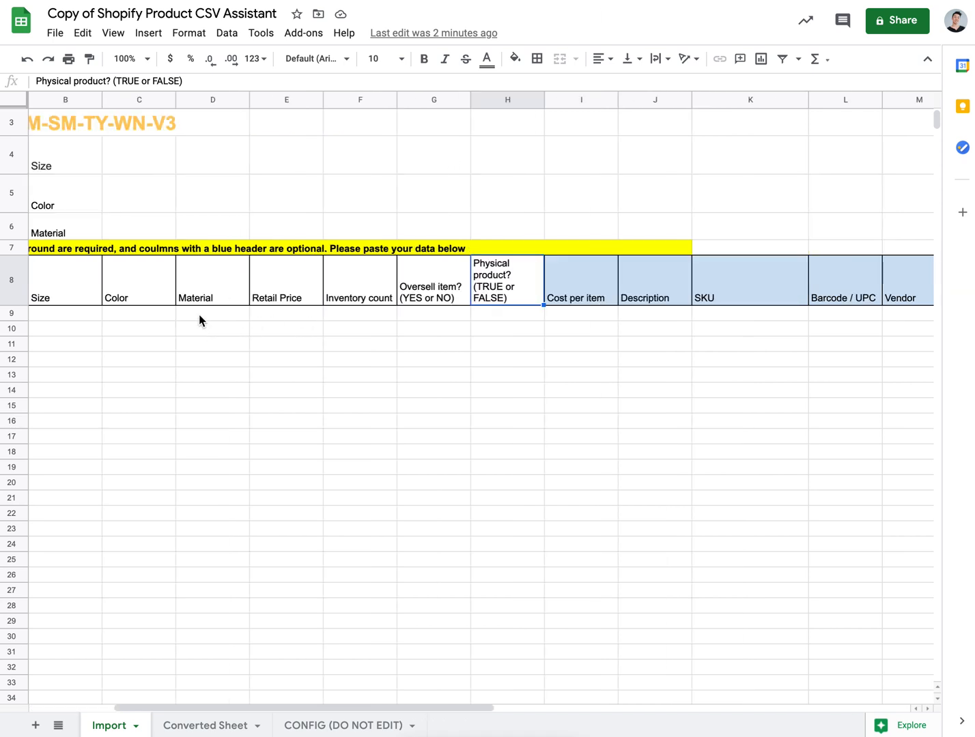
scroll(199, 314, right, 2)
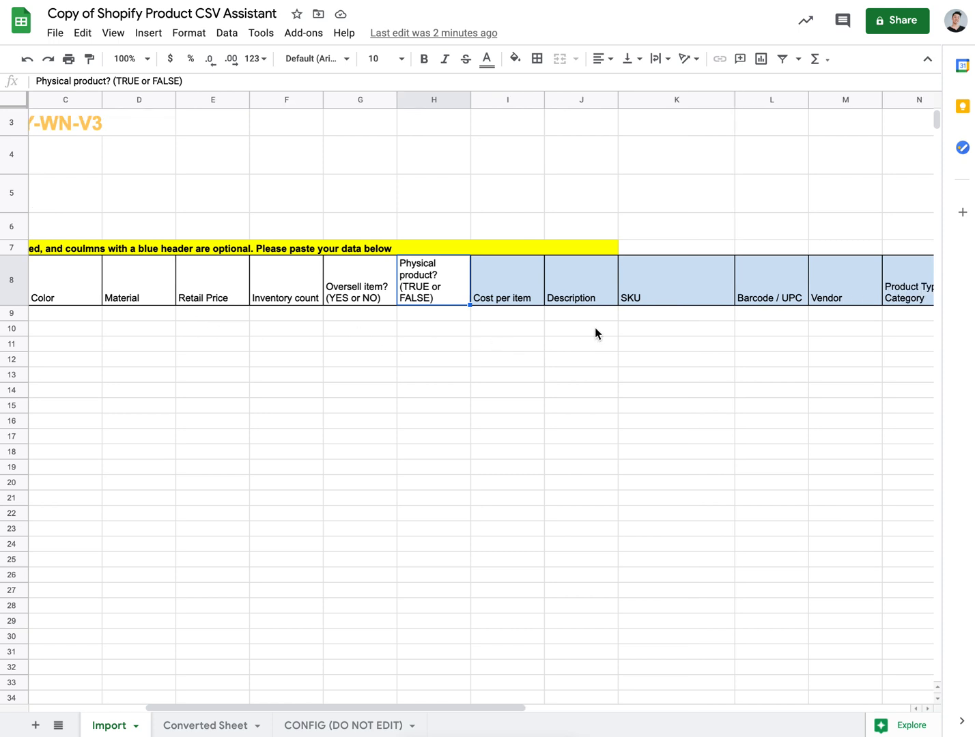
click(634, 317)
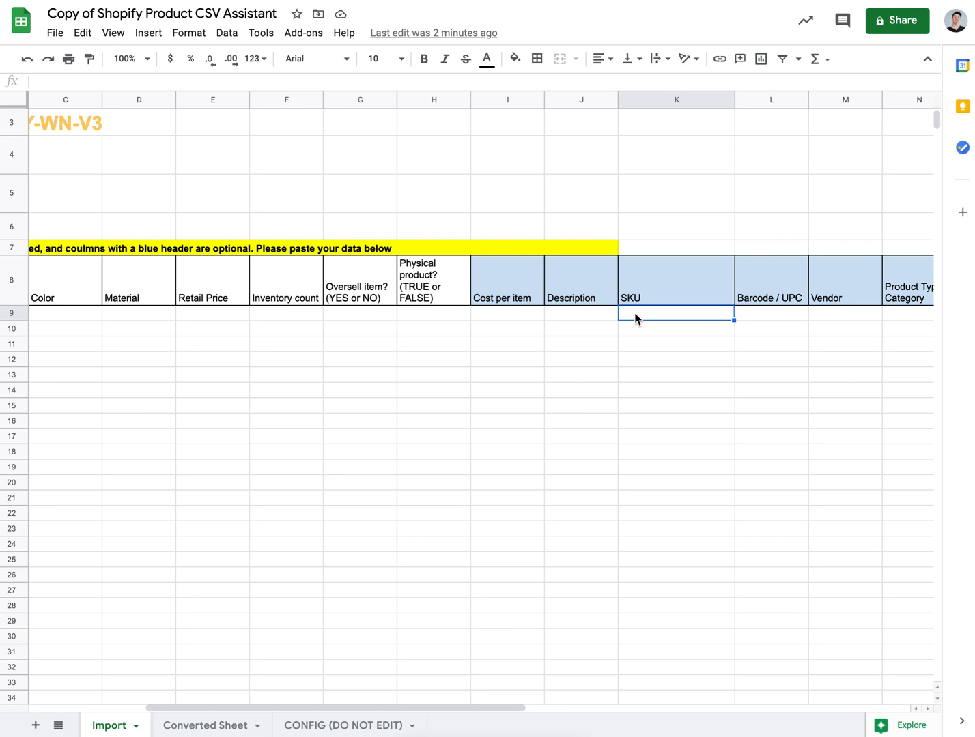
key(ctrl+v)
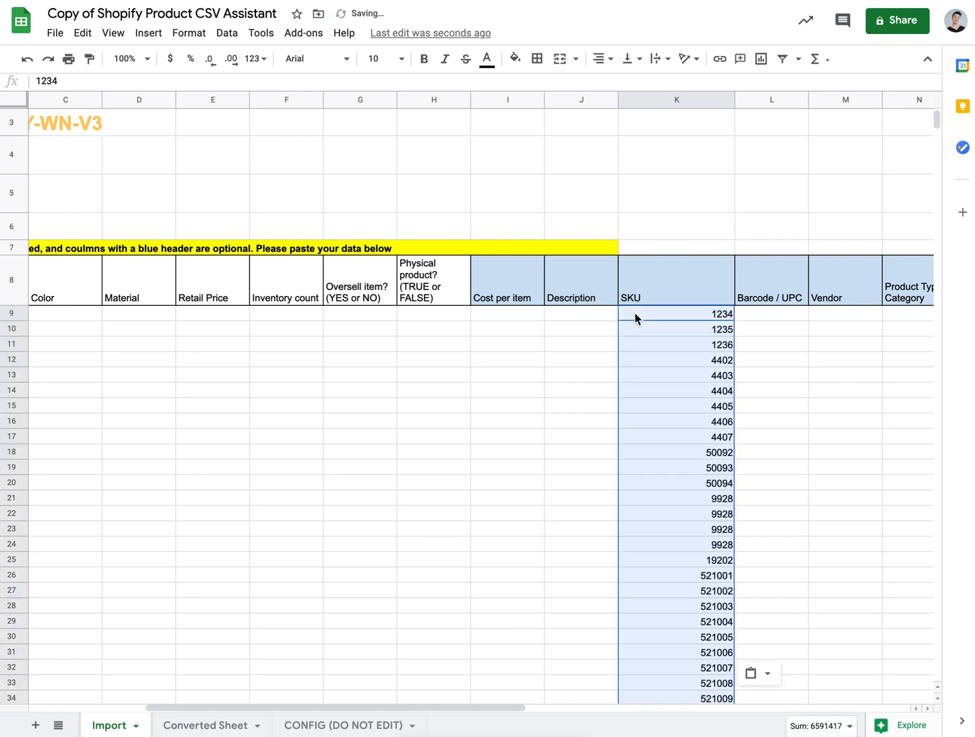
scroll(635, 312, down, 3)
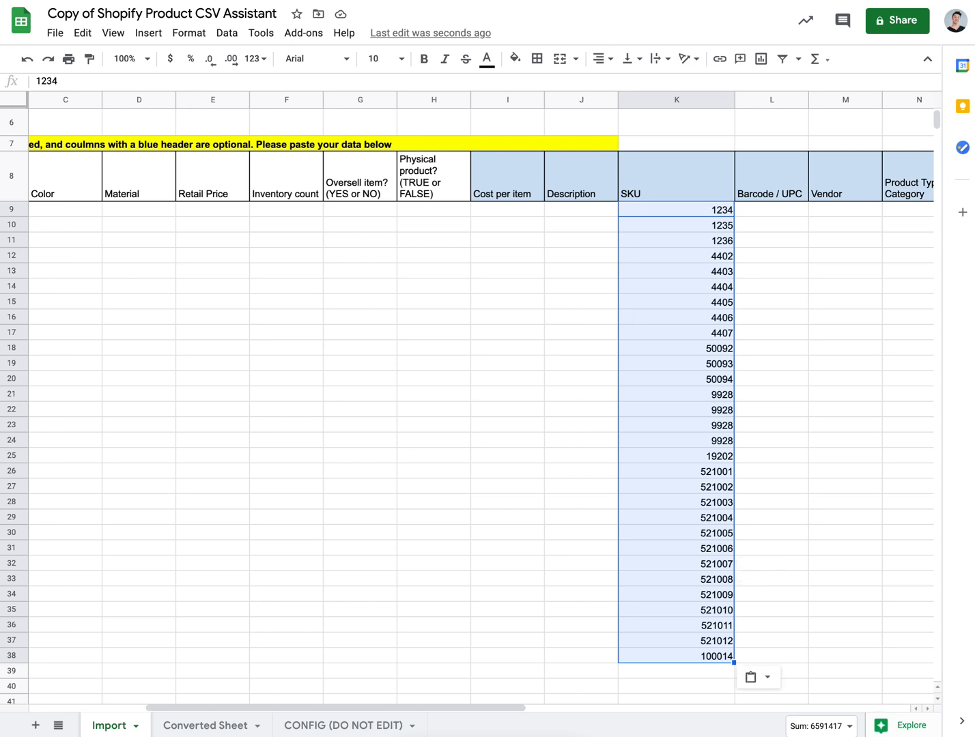
Copy the Retail price values B2:B31 from Example Data into the Import sheet's Retail Price column, starting at E9
key(ctrl+shift+Tab)
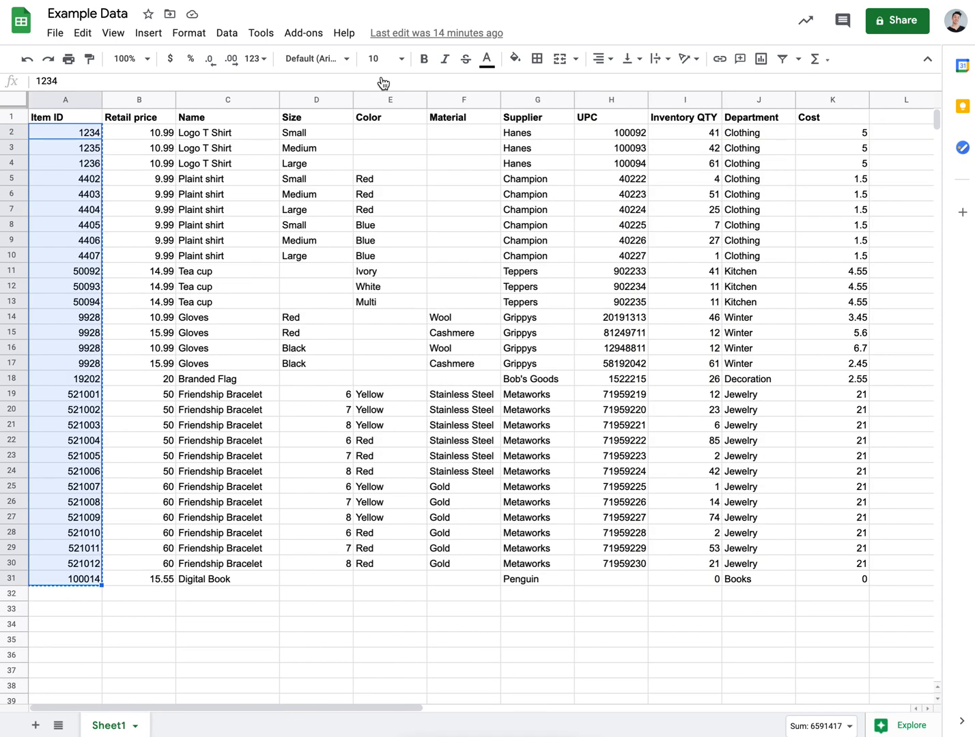
click(136, 139)
drag(133, 157, 145, 576)
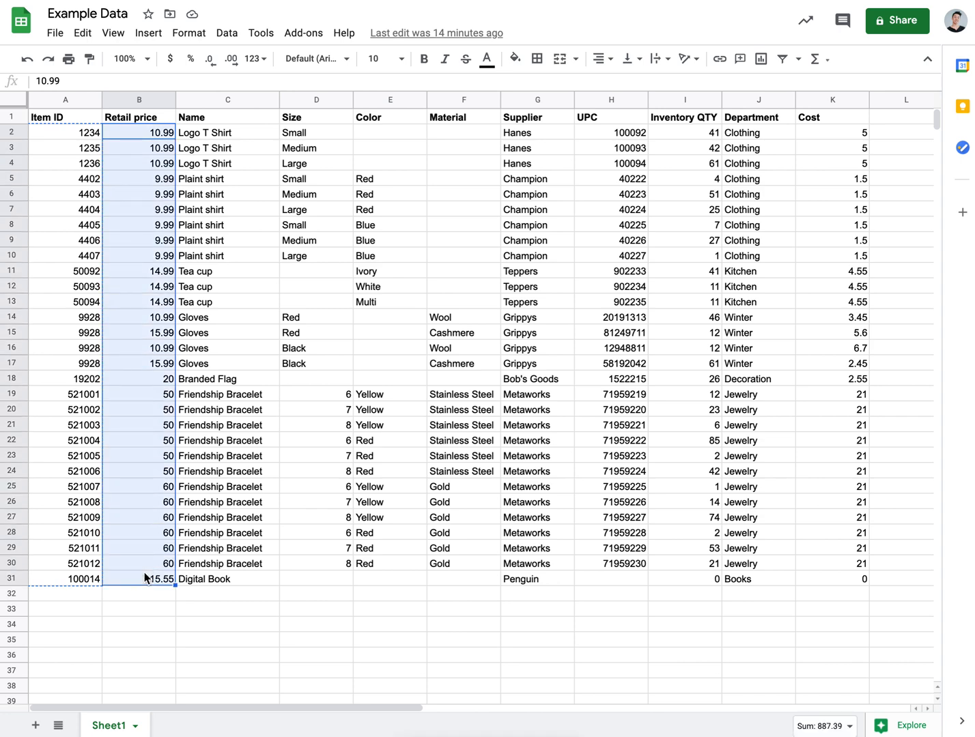
key(ctrl+c)
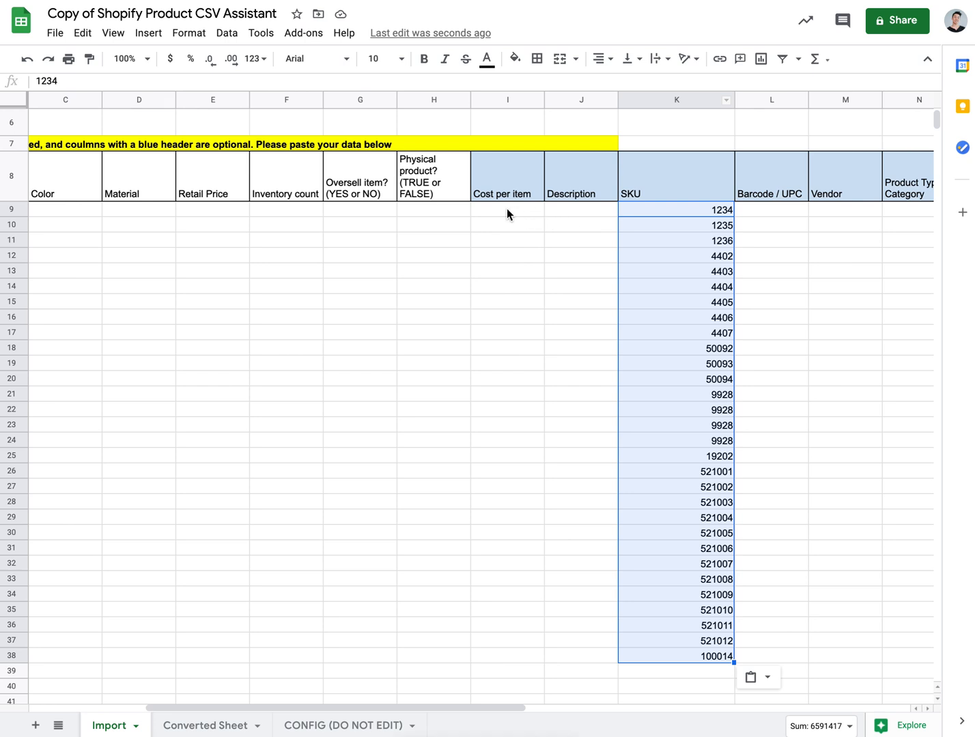
scroll(507, 208, left, 3)
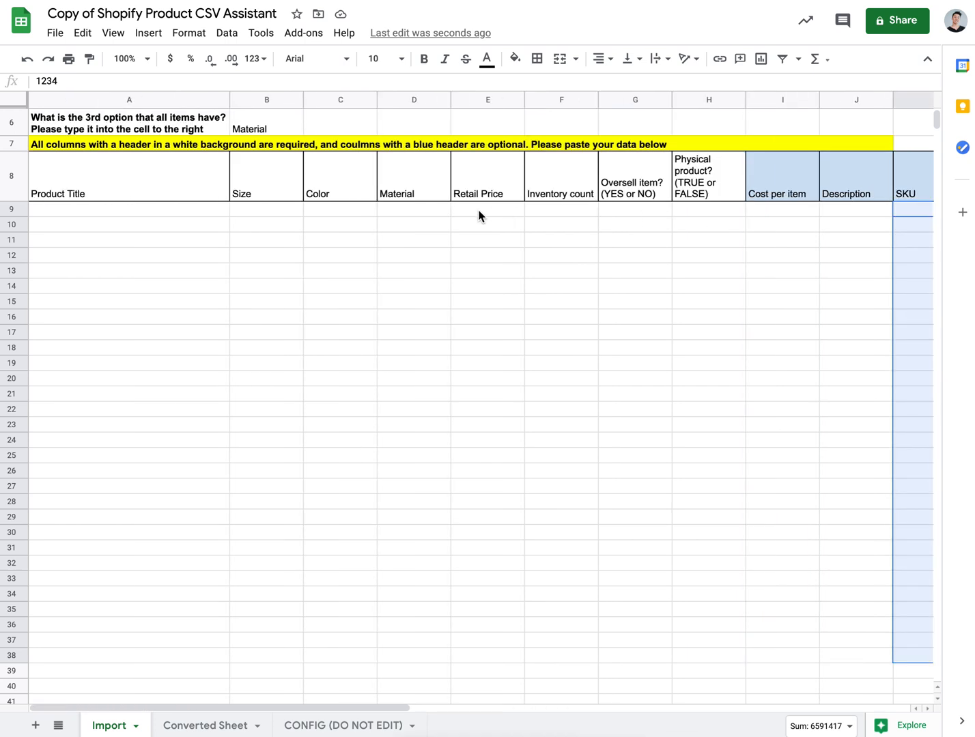
click(479, 210)
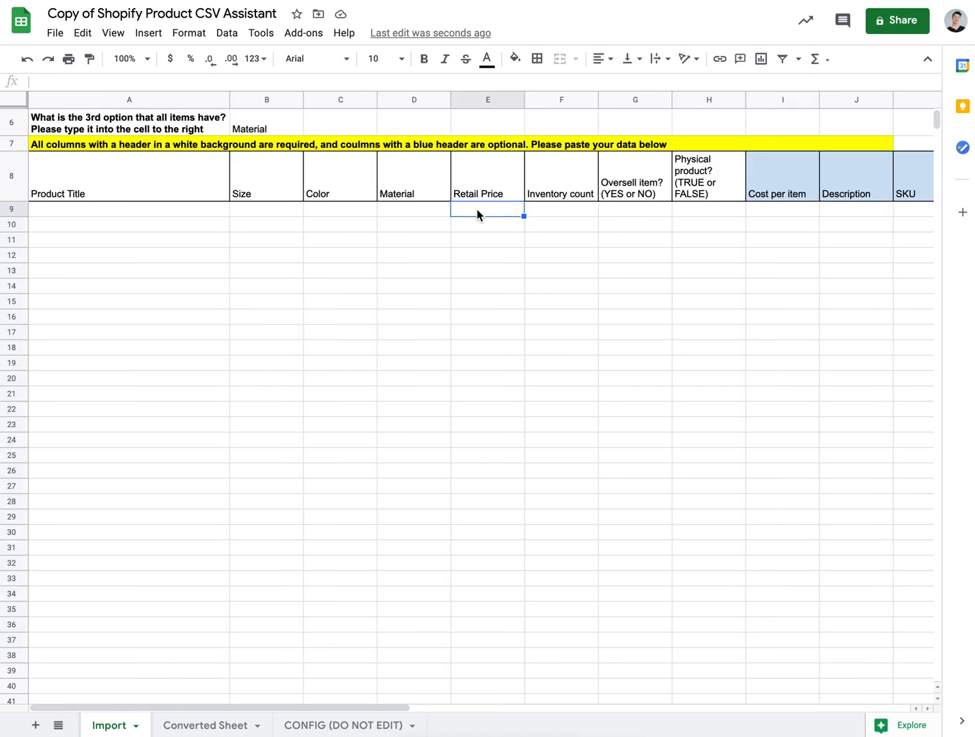
key(ctrl+v)
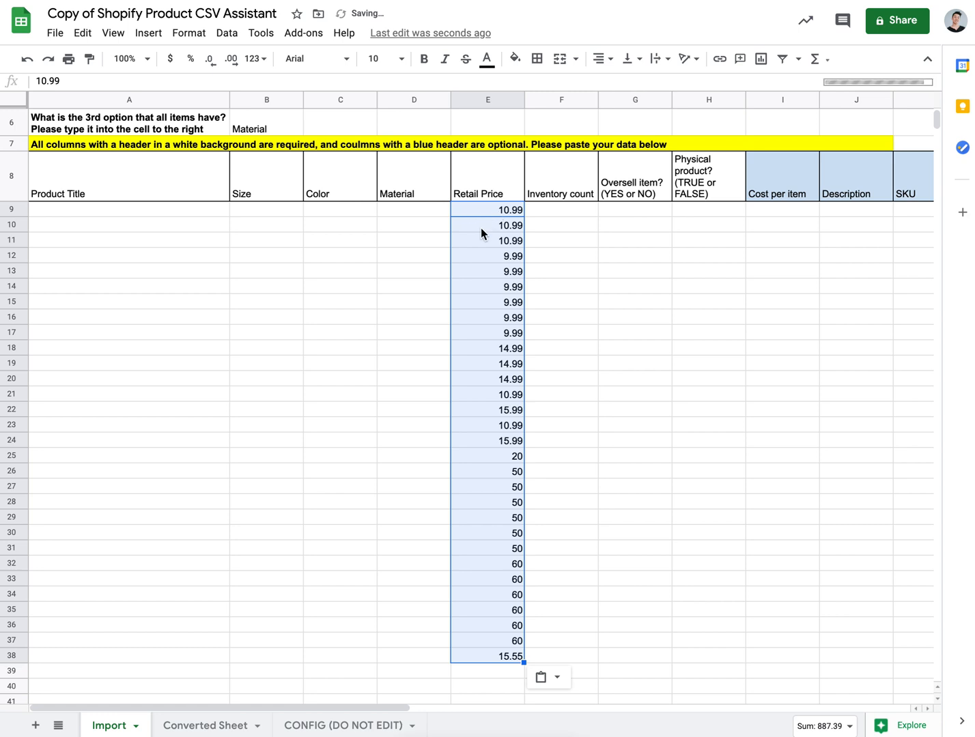
Copy the Name values C2:C31 from Example Data into the Import sheet's Product Title column, starting at A9
key(ctrl+shift+Tab)
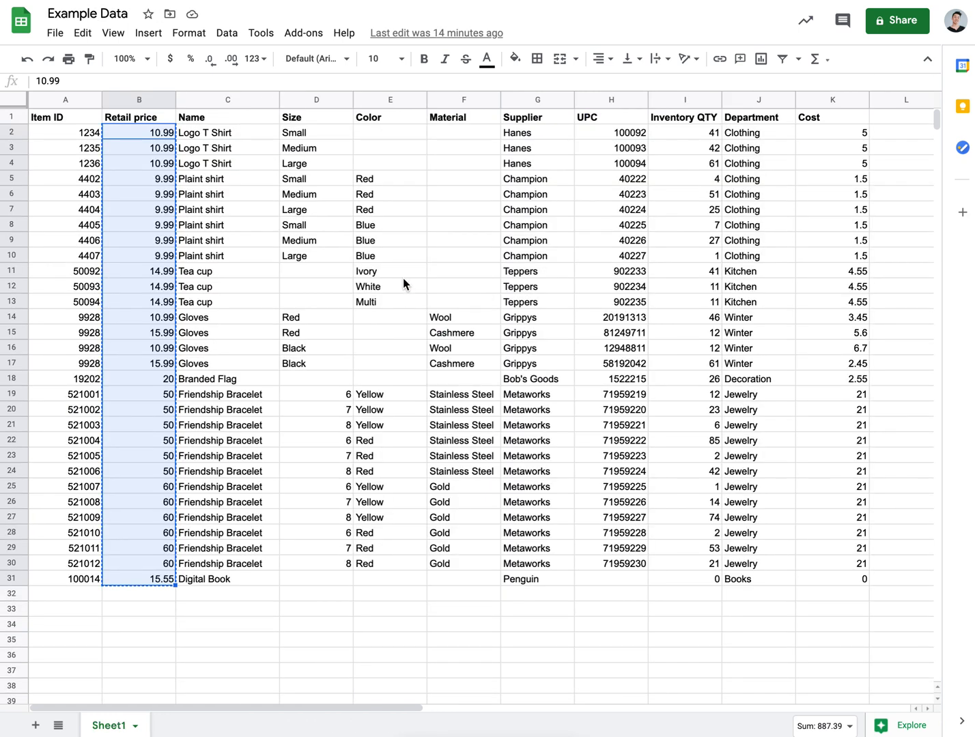
key(Right)
key(shift+Down)
key(shift+Down)
key(shift+Down)
key(shift+Down)
key(shift+Down)
key(shift+Down)
key(shift+Down)
key(shift+Down)
key(shift+Down)
key(shift+Down)
key(shift+Down)
key(shift+Down)
key(shift+Down)
key(shift+Down)
key(shift+Down)
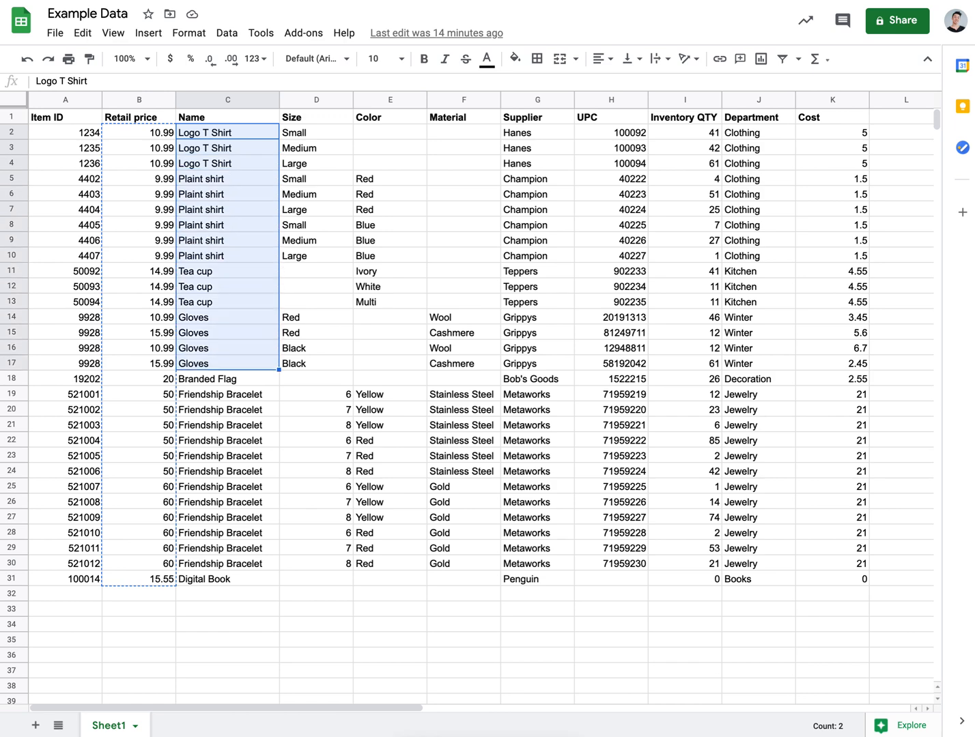
key(shift+Down)
key(shift+Down)
key(shift+Down)
key(shift+Down)
key(shift+Down)
key(shift+Down)
key(shift+Down)
key(shift+Down)
key(shift+Down)
key(shift+Down)
key(shift+Down)
key(shift+Down)
key(shift+Down)
key(shift+Down)
key(shift+Down)
key(shift+Up)
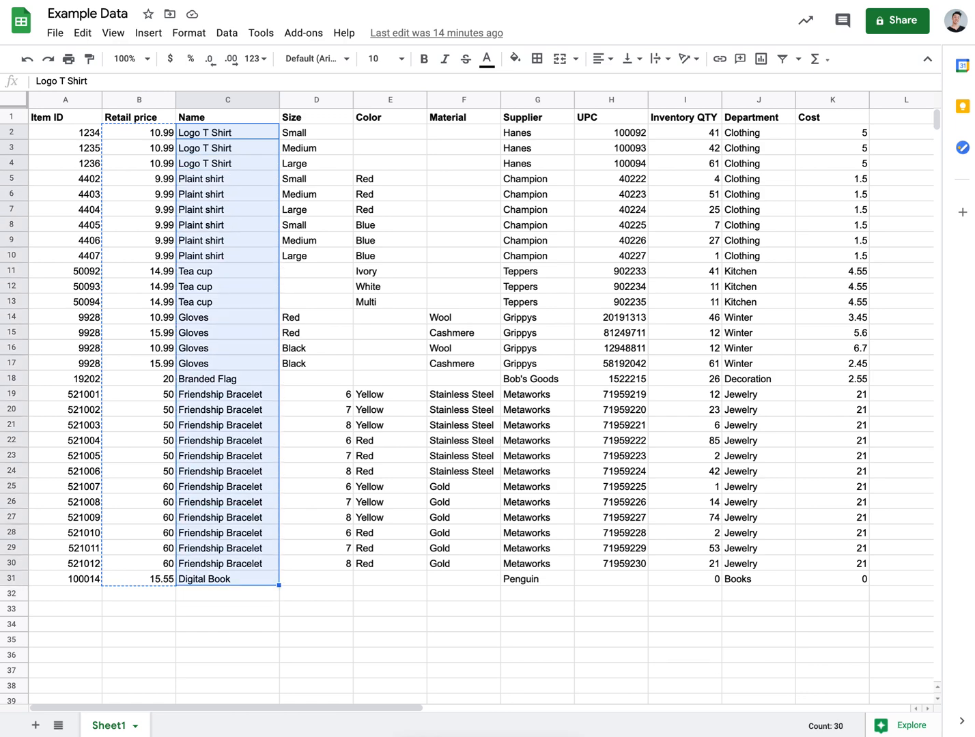
key(ctrl+c)
key(ctrl+Tab)
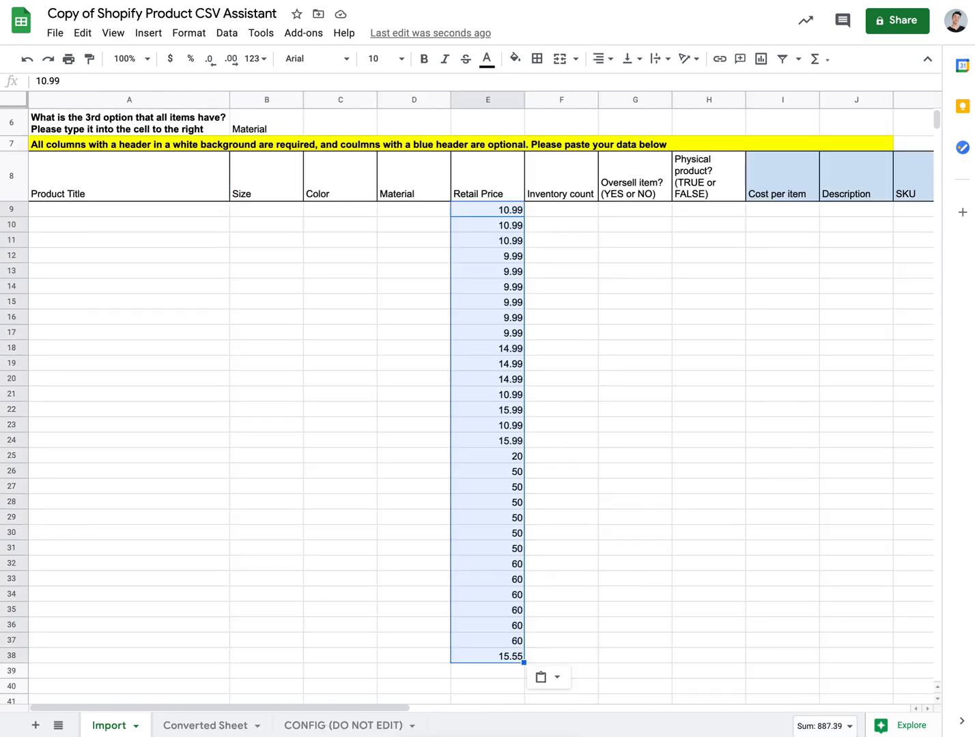
click(110, 215)
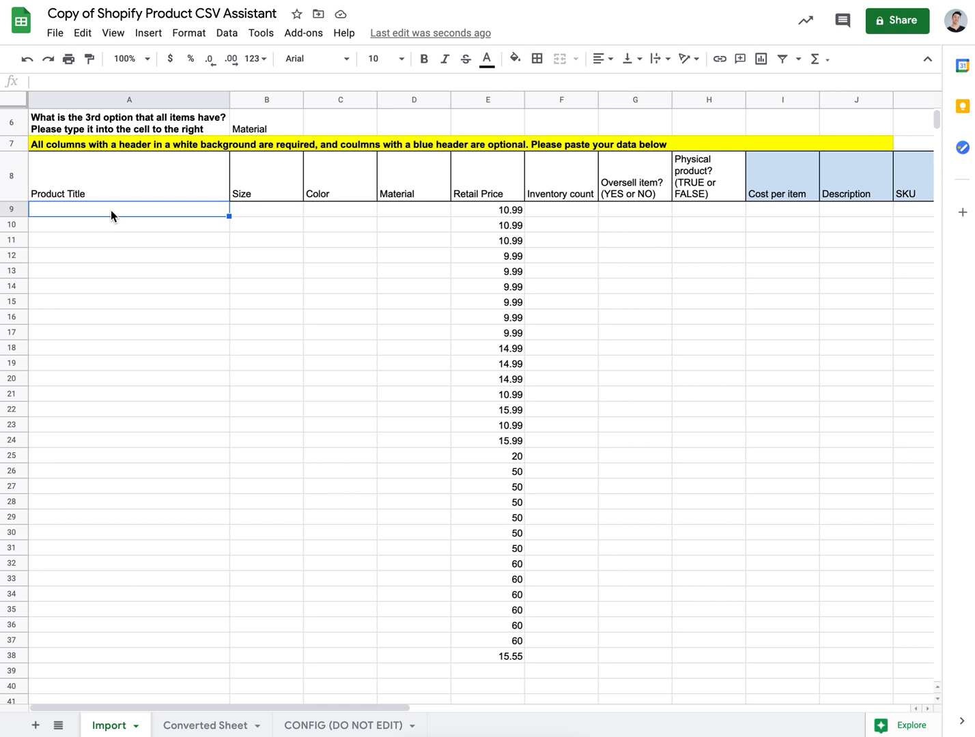
key(ctrl+v)
Copy the Size values D2:D31 from Example Data into the Import sheet's Size column, starting at B9
key(ctrl+Tab)
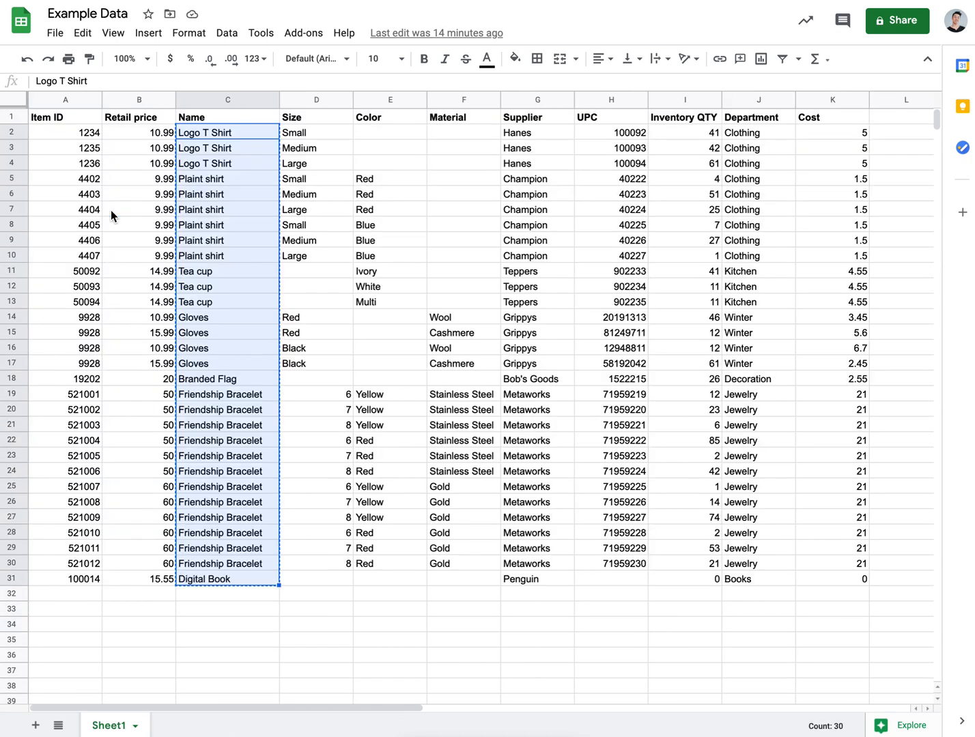
key(Right)
key(shift+Down)
key(shift+Down)
key(shift+Down)
key(shift+Down)
key(shift+Down)
key(shift+Down)
key(shift+Down)
key(shift+Down)
key(shift+Down)
key(shift+Down)
key(shift+Down)
key(shift+Down)
key(shift+Down)
key(shift+Down)
key(shift+Down)
key(shift+Down)
key(shift+Down)
key(shift+Down)
key(shift+Down)
key(shift+Down)
key(shift+Down)
key(shift+Down)
key(shift+Down)
key(shift+Down)
key(shift+Down)
key(shift+Down)
key(shift+Down)
key(shift+Down)
key(shift+Down)
key(shift+Down)
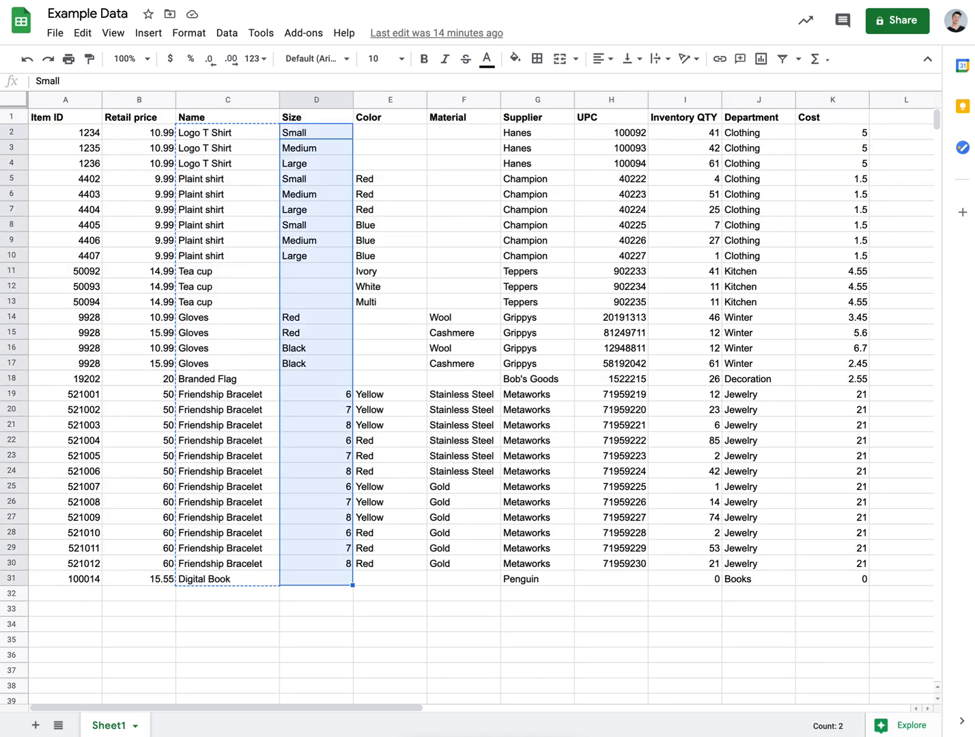
key(shift+Up)
key(ctrl+c)
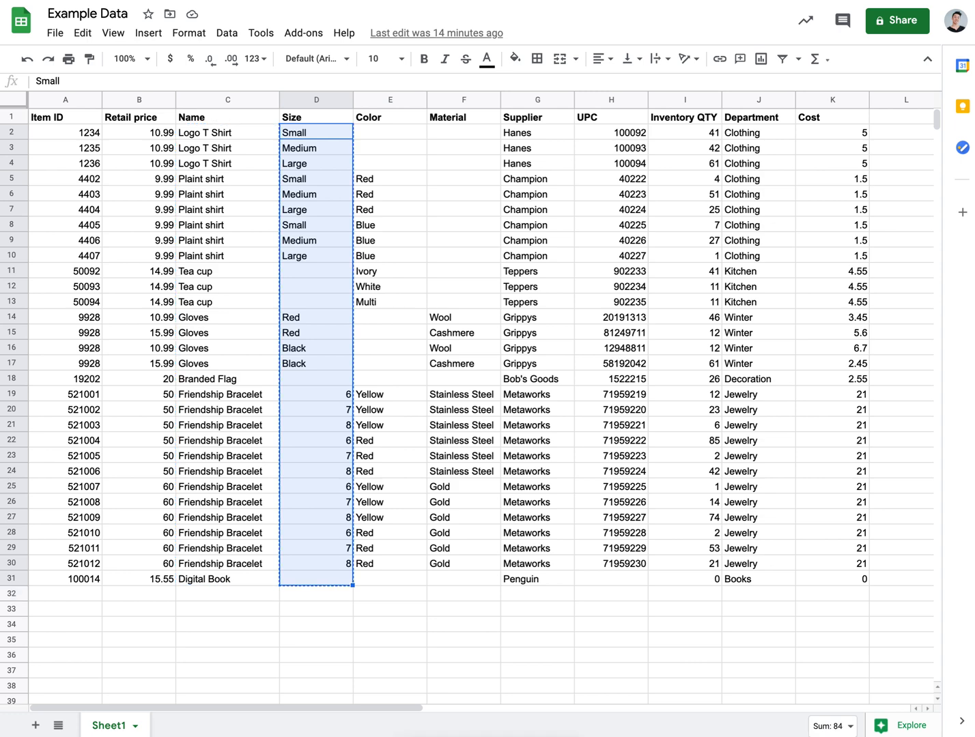
key(ctrl+Tab)
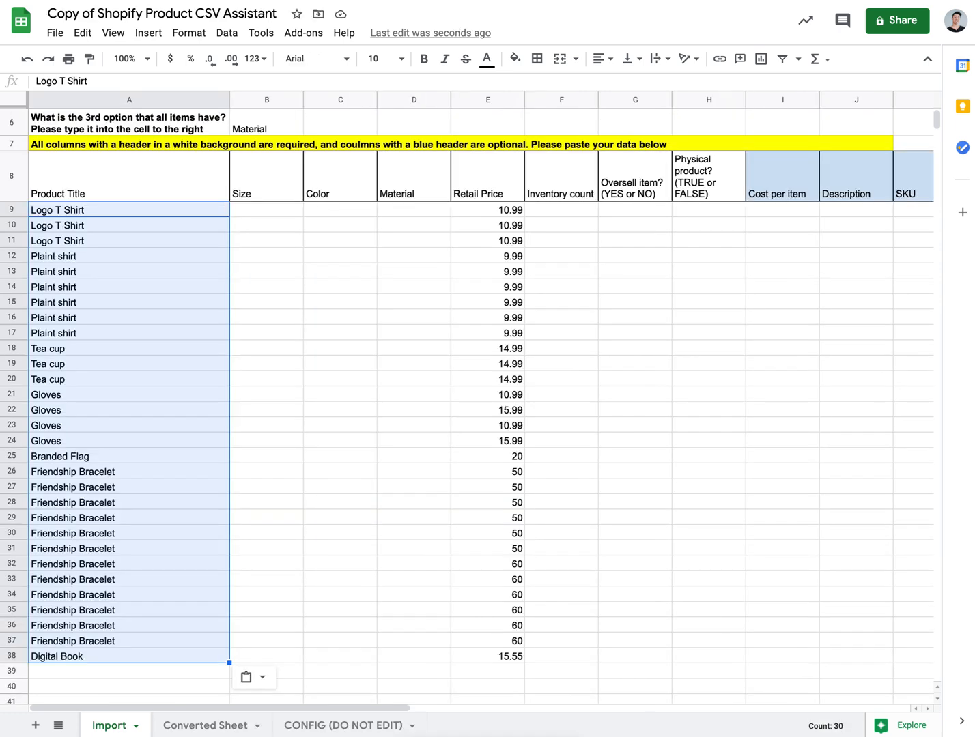
click(267, 211)
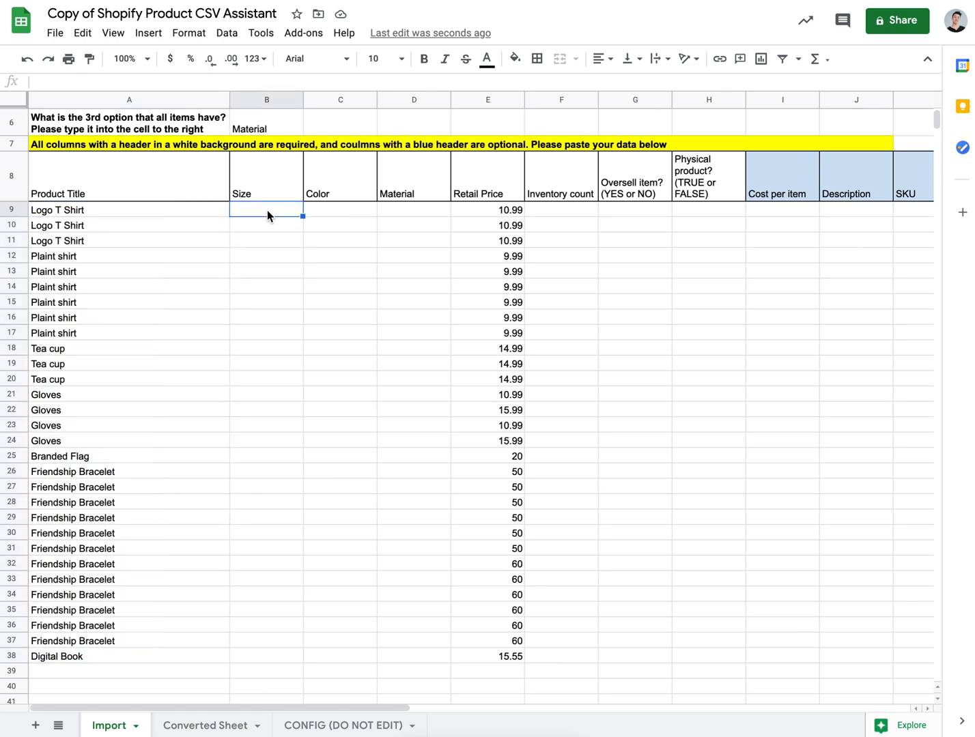
key(ctrl+v)
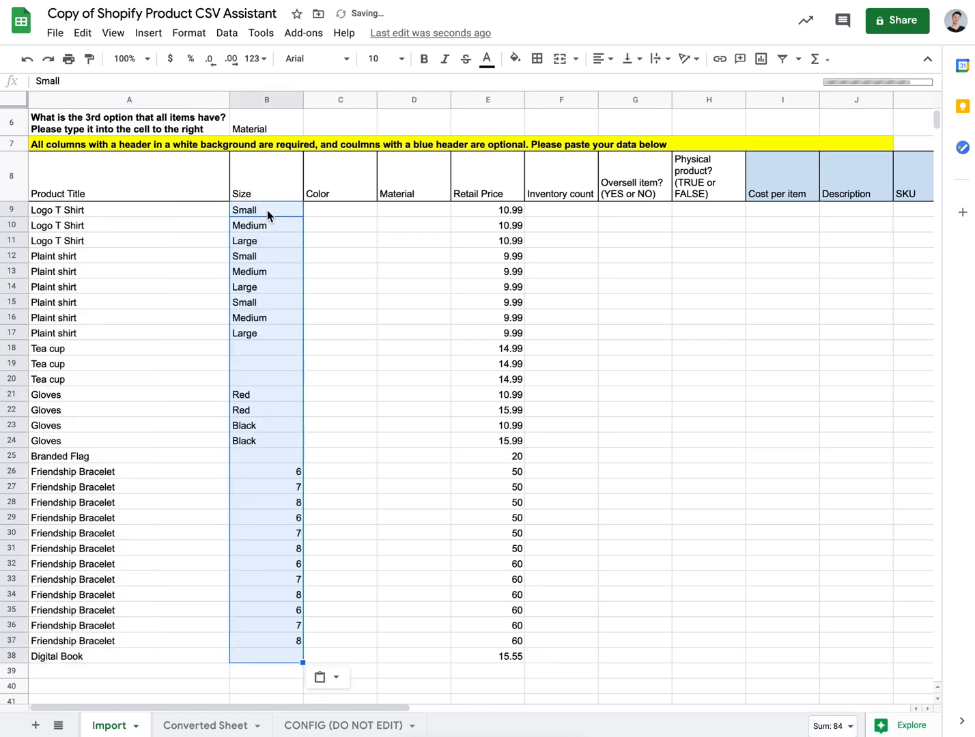
Copy the Color range E2:E31, including blank cells, from Example Data into the Import sheet's Color column, starting at C9
key(ctrl+shift+Tab)
key(Right)
key(shift+Down)
key(shift+Down)
key(shift+Down)
key(shift+Down)
key(shift+Down)
key(shift+Down)
key(shift+Down)
key(shift+Down)
key(shift+Down)
key(shift+Down)
key(shift+Down)
key(shift+Down)
key(shift+Down)
key(shift+Down)
key(shift+Down)
key(shift+Down)
key(shift+Down)
key(shift+Down)
key(shift+Down)
key(shift+Down)
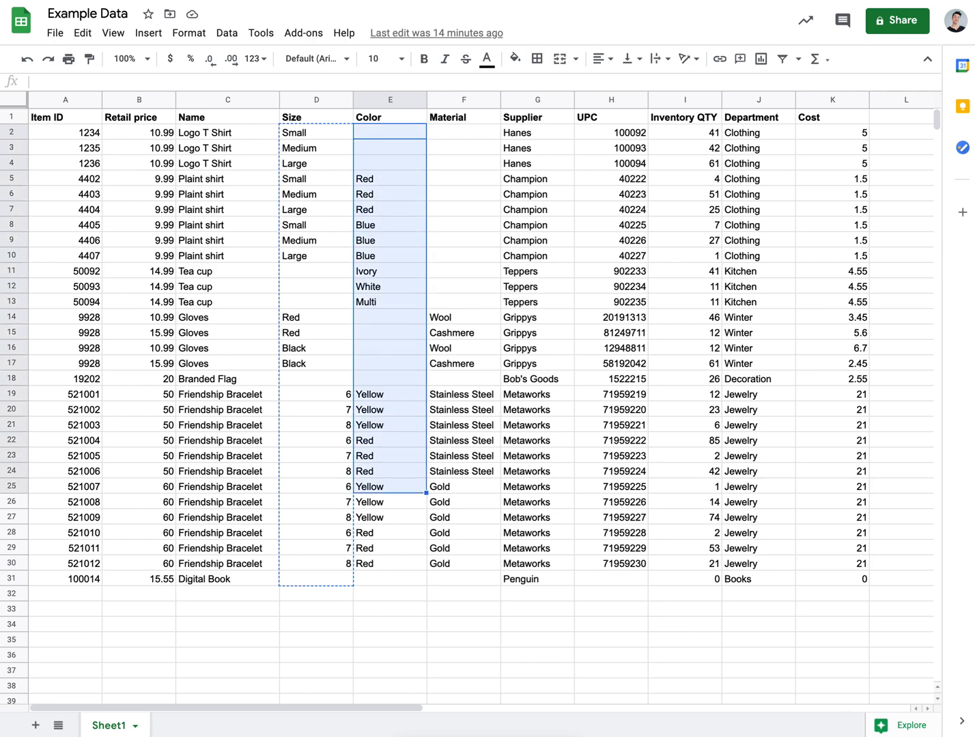
key(shift+Up)
key(ctrl+c)
key(ctrl+Tab)
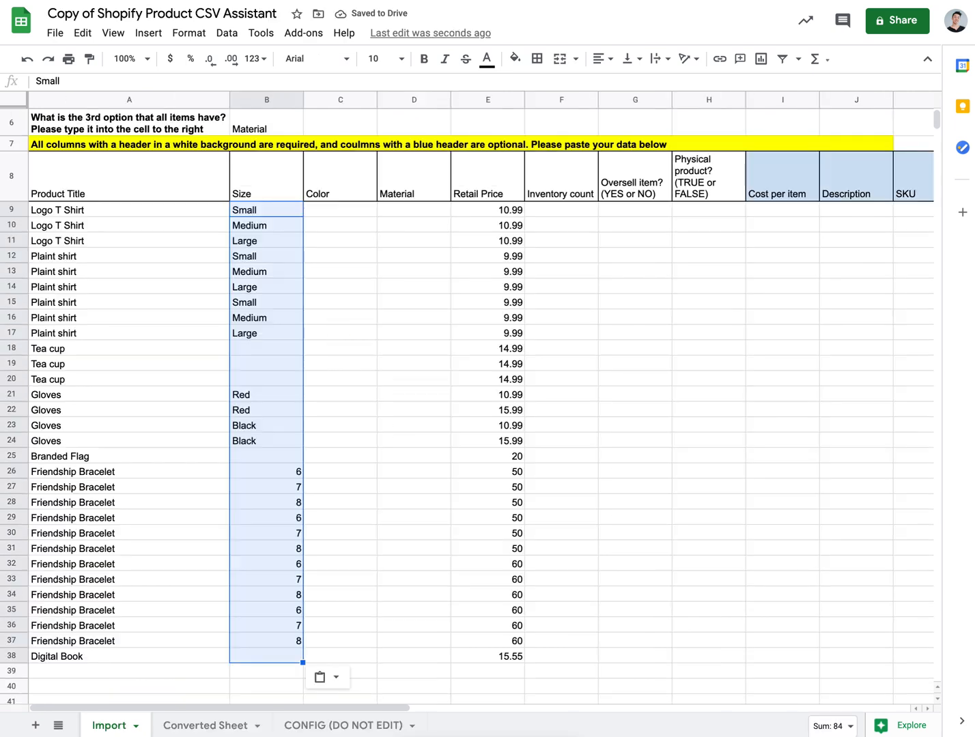
click(333, 213)
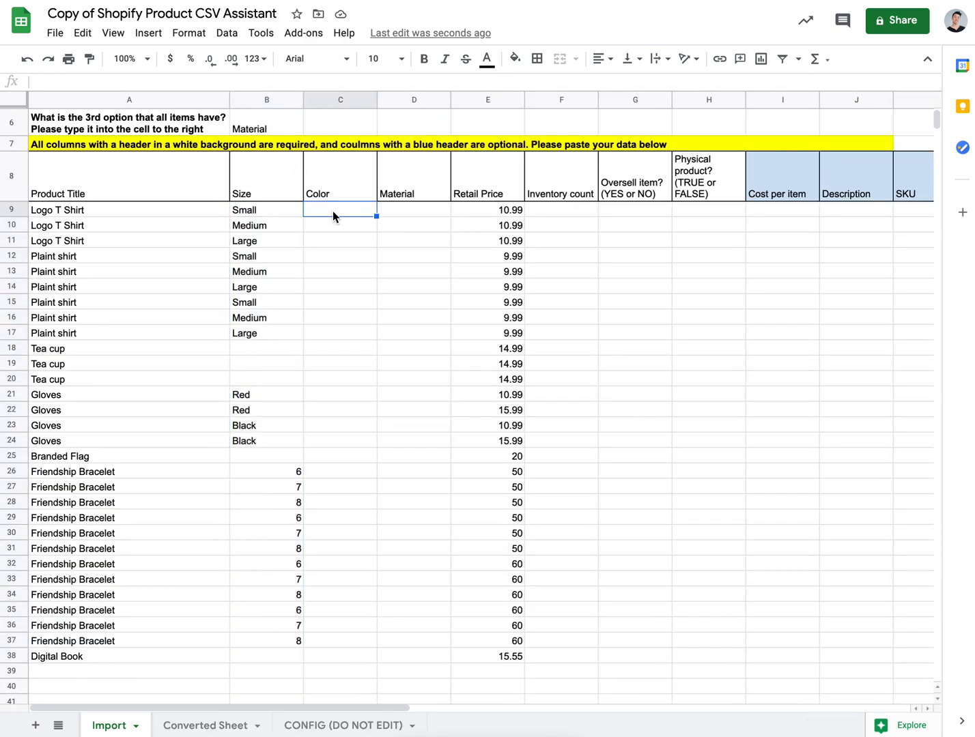
key(ctrl+v)
Copy the Material range F2:F31, including blank cells, from Example Data into the Import sheet's Material column, starting at D9
key(ctrl+shift+Tab)
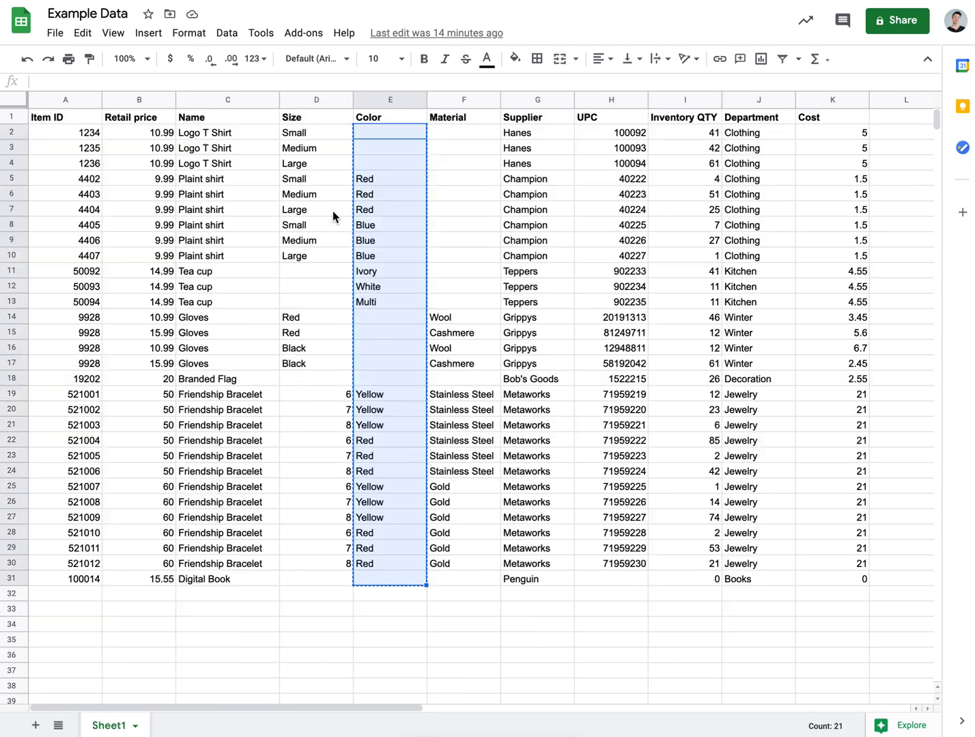
key(Right)
key(shift+Down)
key(shift+Down)
key(shift+Down)
key(shift+Down)
key(shift+Down)
key(shift+Down)
key(shift+Down)
key(shift+Down)
key(shift+Down)
key(shift+Down)
key(shift+Down)
key(shift+Down)
key(shift+Down)
key(shift+Down)
key(shift+Down)
key(shift+Down)
key(shift+Down)
key(shift+Down)
key(shift+Down)
key(shift+Down)
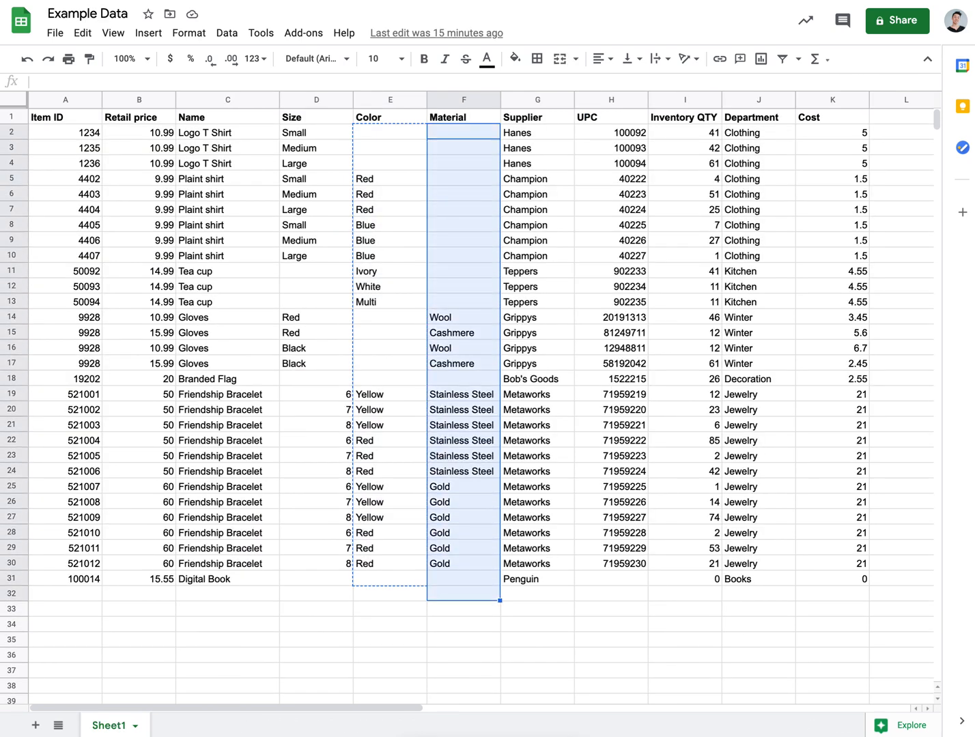
key(shift+Up)
key(ctrl+c)
key(ctrl+Tab)
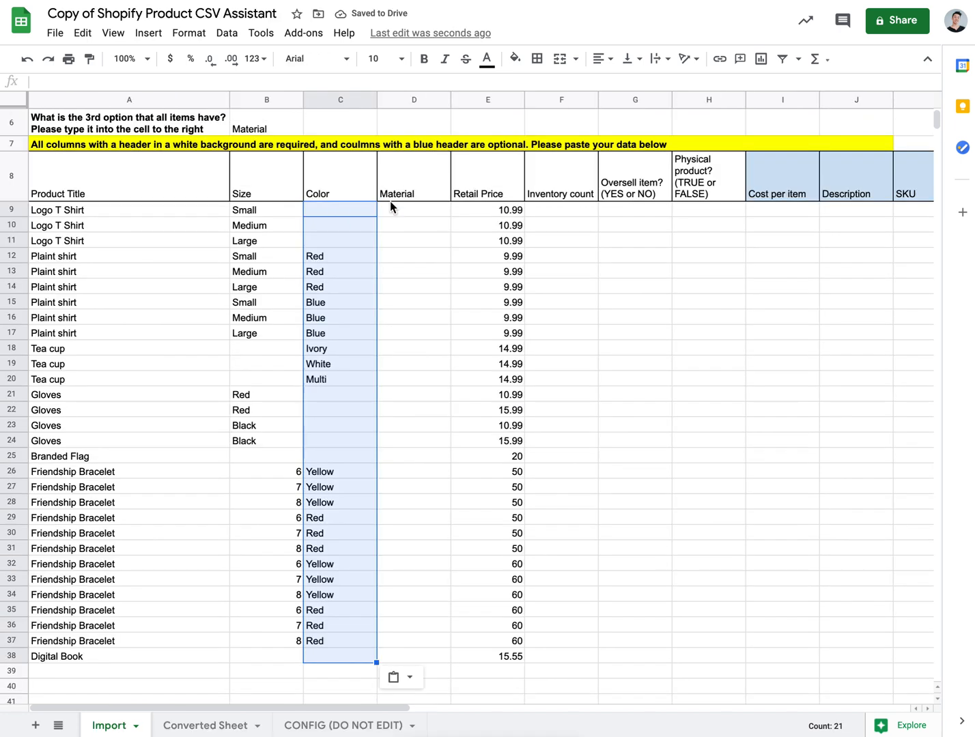
click(428, 210)
key(ctrl+v)
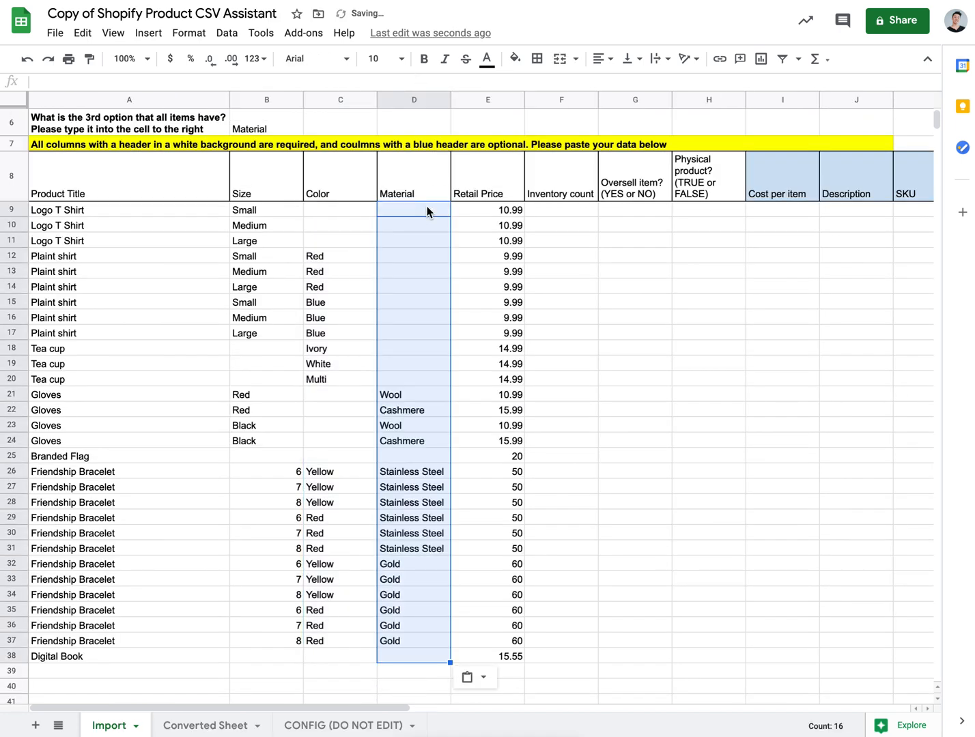
Copy the Supplier values G2:G31 from Example Data into the Import sheet's Vendor column, starting at M9
key(ctrl+shift+Tab)
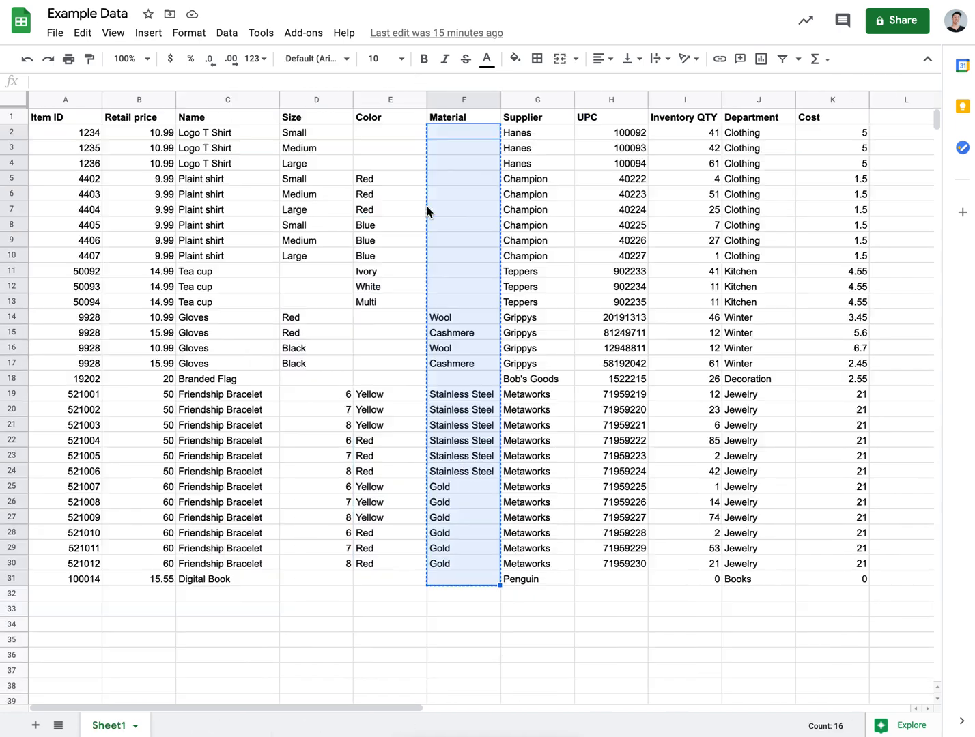
key(Right)
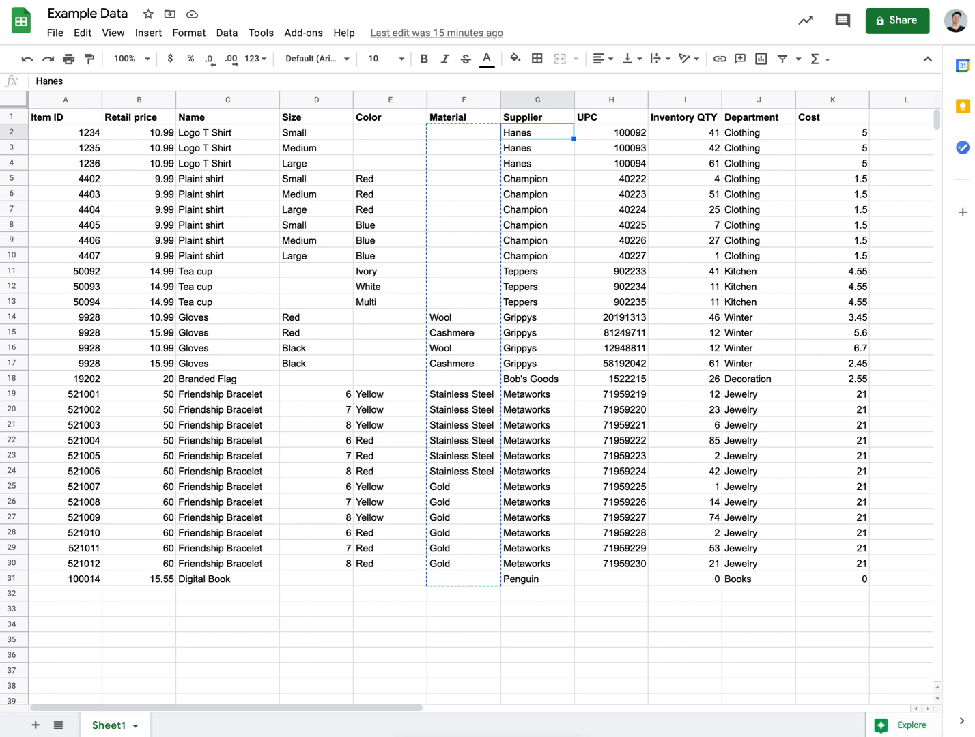
key(shift+Down)
key(shift+Down)
key(shift+Down)
key(shift+Down)
key(shift+Down)
key(shift+Down)
key(shift+Down)
key(shift+Down)
key(shift+Down)
key(shift+Down)
key(shift+Down)
key(shift+Down)
key(shift+Down)
key(shift+Down)
key(shift+Down)
key(shift+Down)
key(shift+Down)
key(shift+Down)
key(shift+Down)
key(shift+Down)
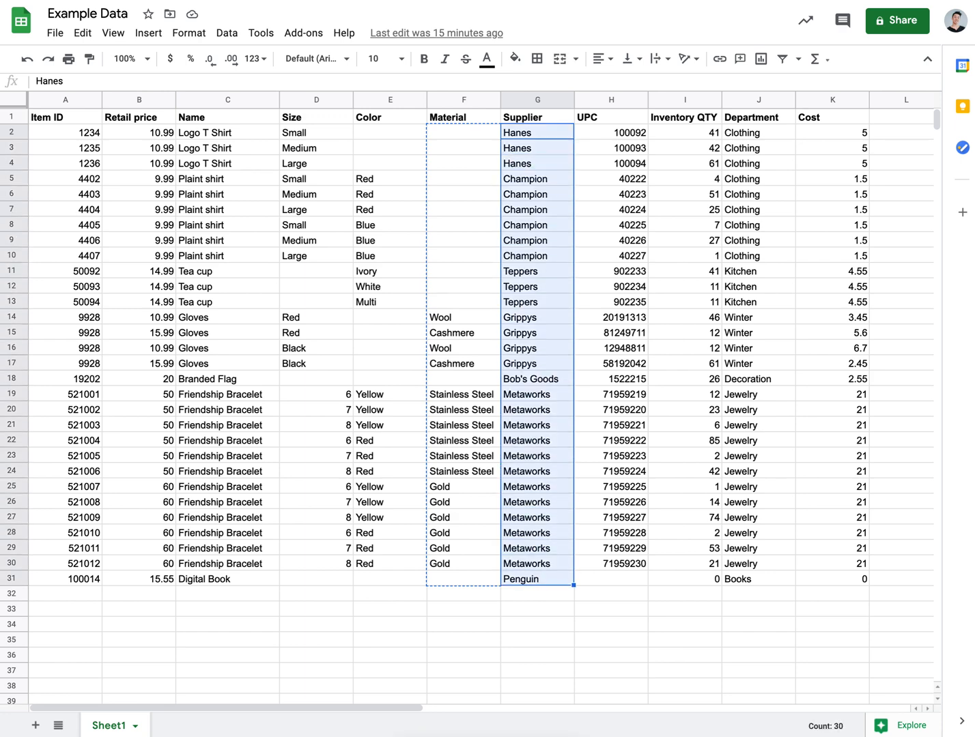
key(ctrl+c)
key(ctrl+Tab)
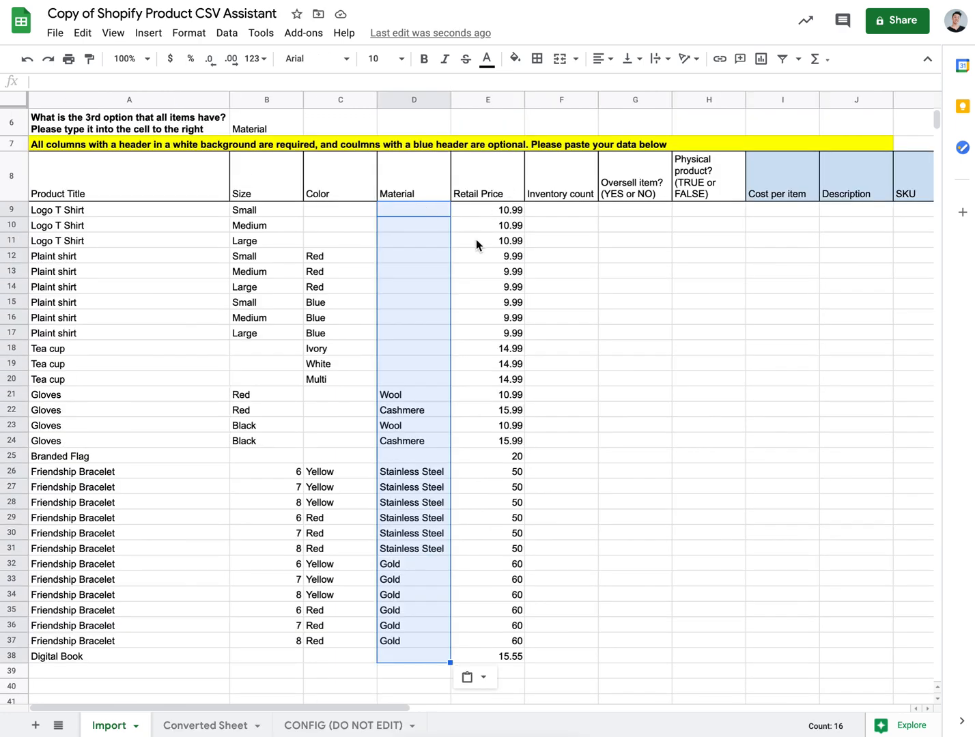
scroll(438, 311, right, 5)
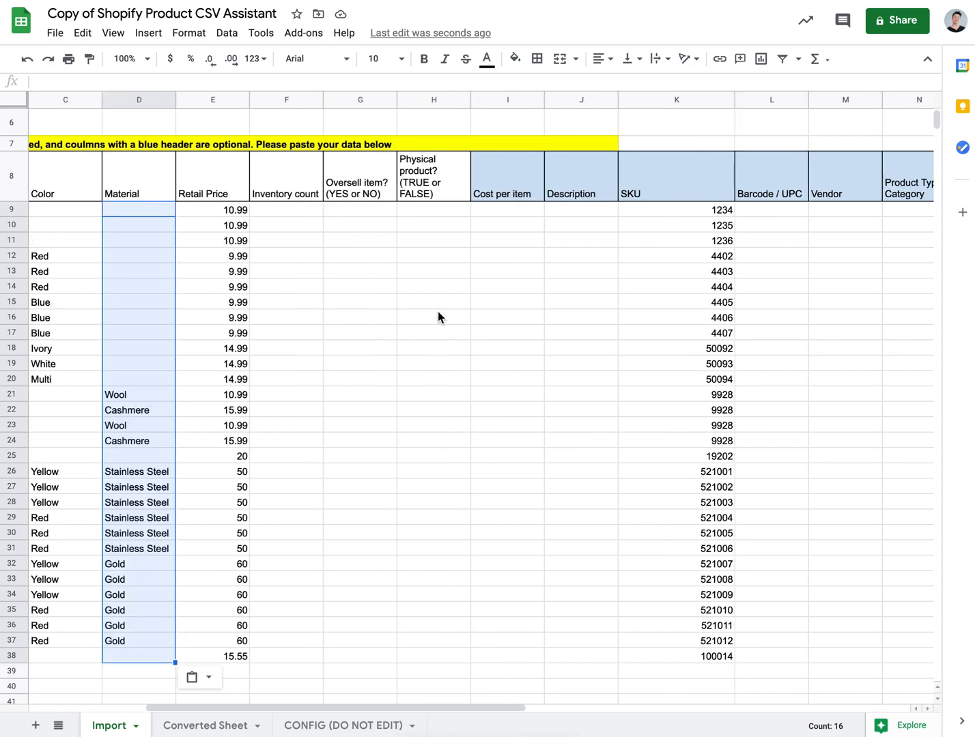
scroll(494, 314, right, 2)
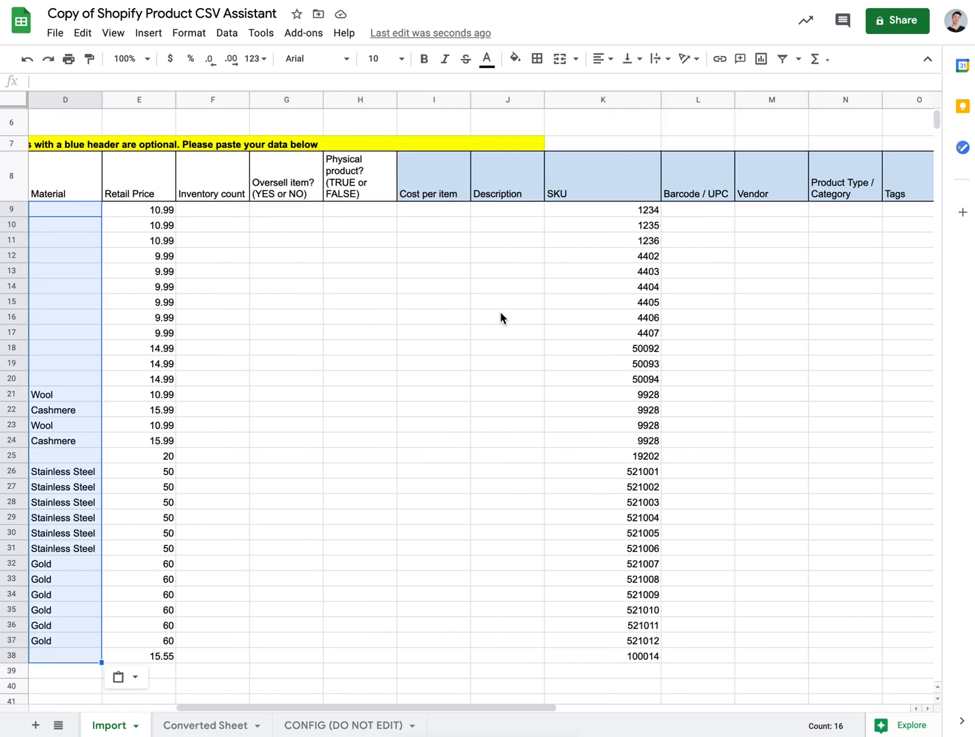
click(769, 210)
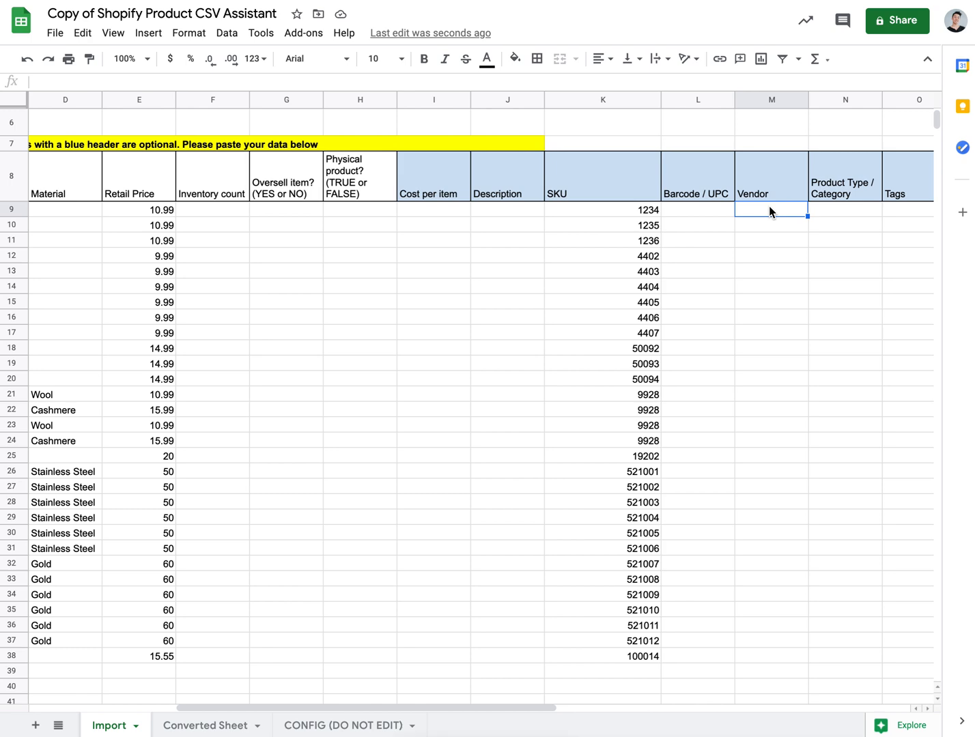
key(ctrl+v)
Copy the UPC range H2:H31, including the blank last cell, from Example Data into the Import sheet's Barcode / UPC column, starting at L9
key(ctrl+Tab)
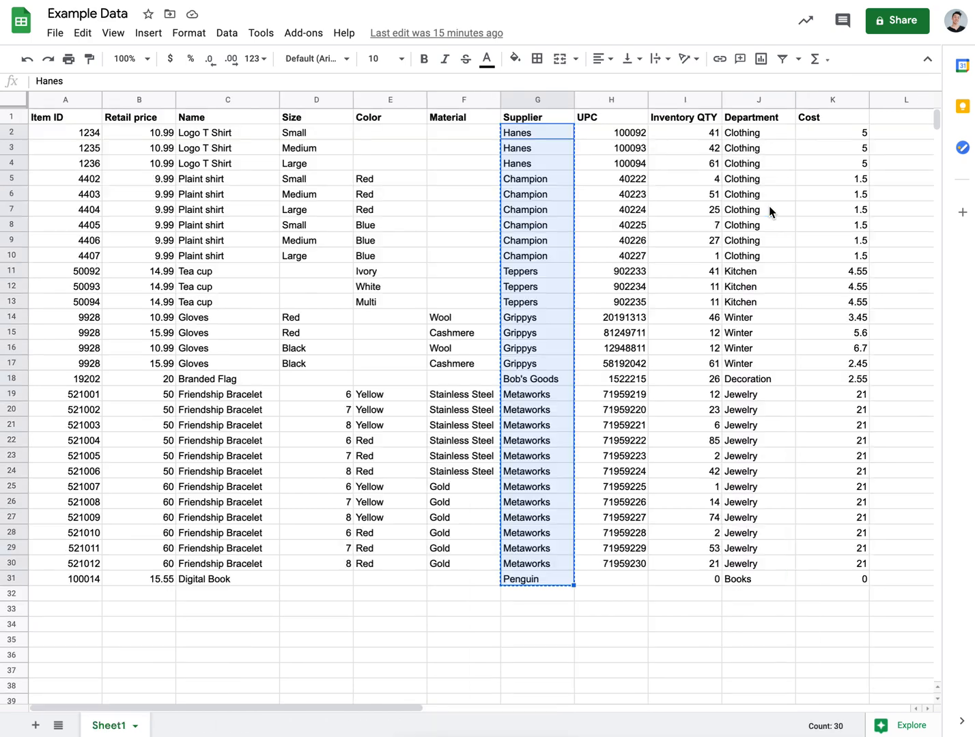
key(Right)
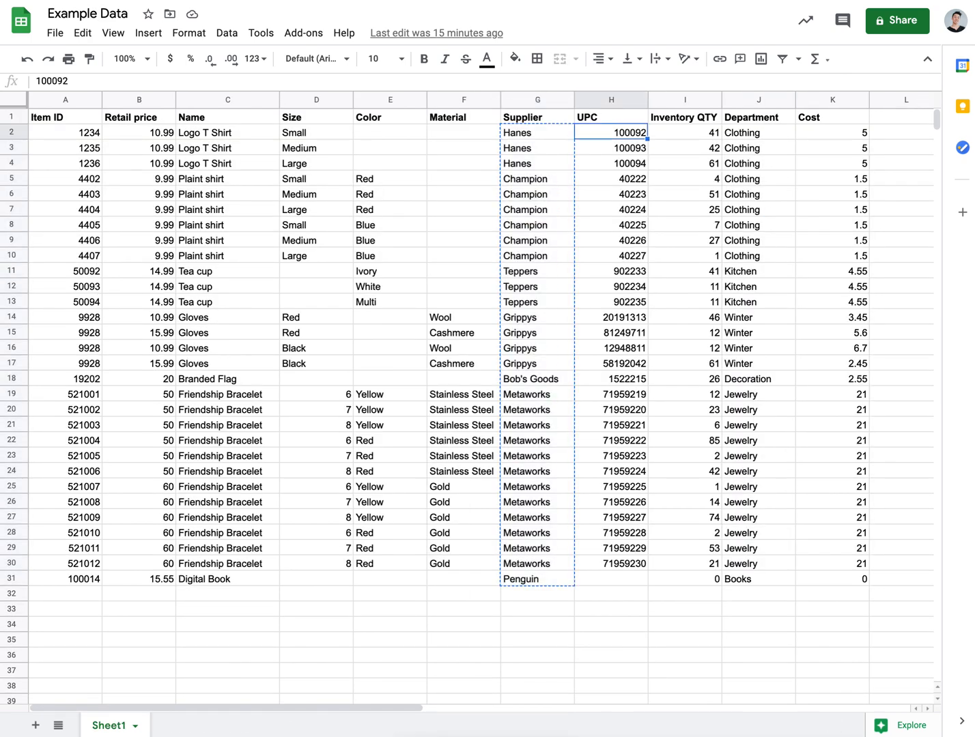
key(shift+Down)
key(shift+Down)
key(shift+Down)
key(shift+Down)
key(shift+Down)
key(shift+Down)
key(shift+Down)
key(shift+Down)
key(shift+Down)
key(shift+Down)
key(shift+Down)
key(shift+Down)
key(shift+Down)
key(shift+Down)
key(shift+Down)
key(shift+Down)
key(shift+Down)
key(shift+Down)
key(shift+Down)
key(shift+Down)
key(shift+Down)
key(shift+Down)
key(shift+Down)
key(shift+Down)
key(shift+Down)
key(shift+Down)
key(shift+Down)
key(shift+Down)
key(shift+Down)
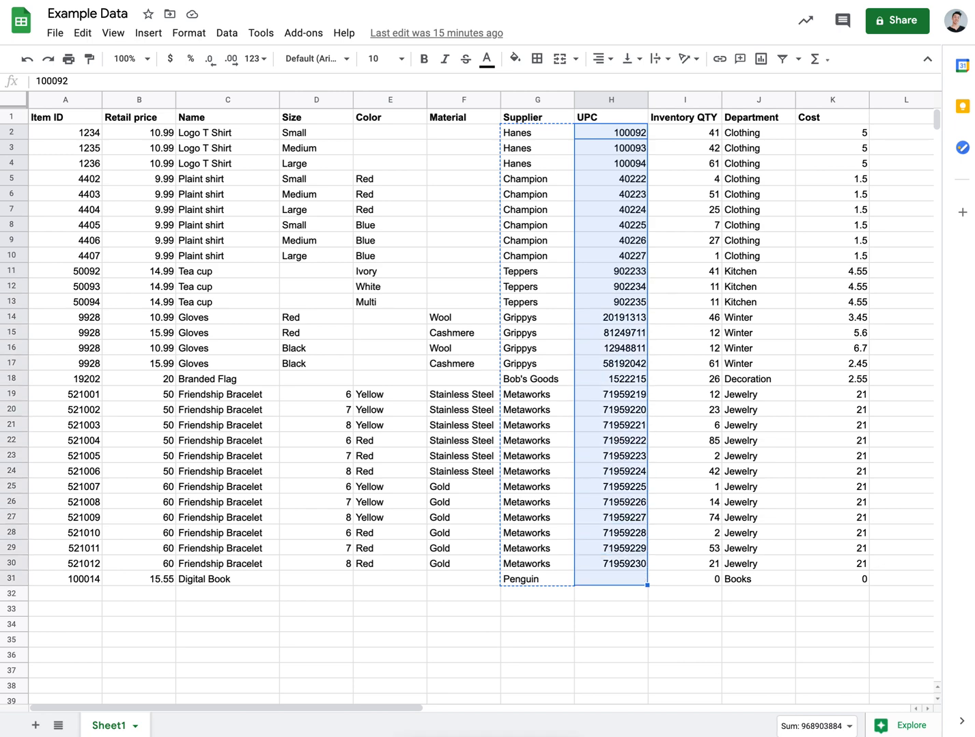
key(ctrl+c)
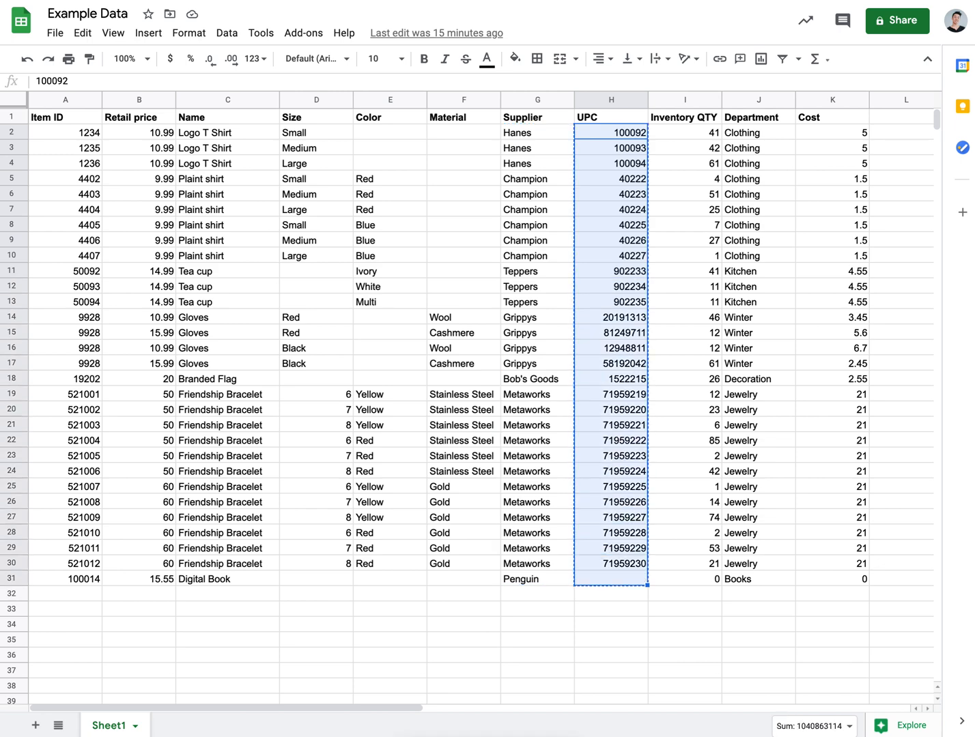
key(ctrl+shift+Tab)
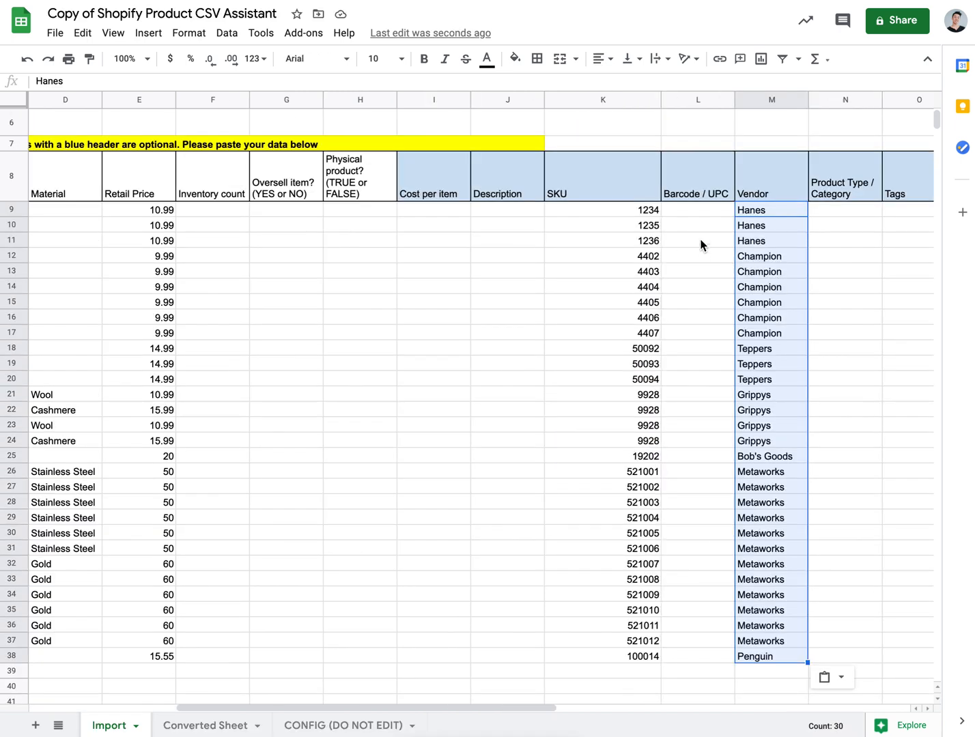
click(685, 216)
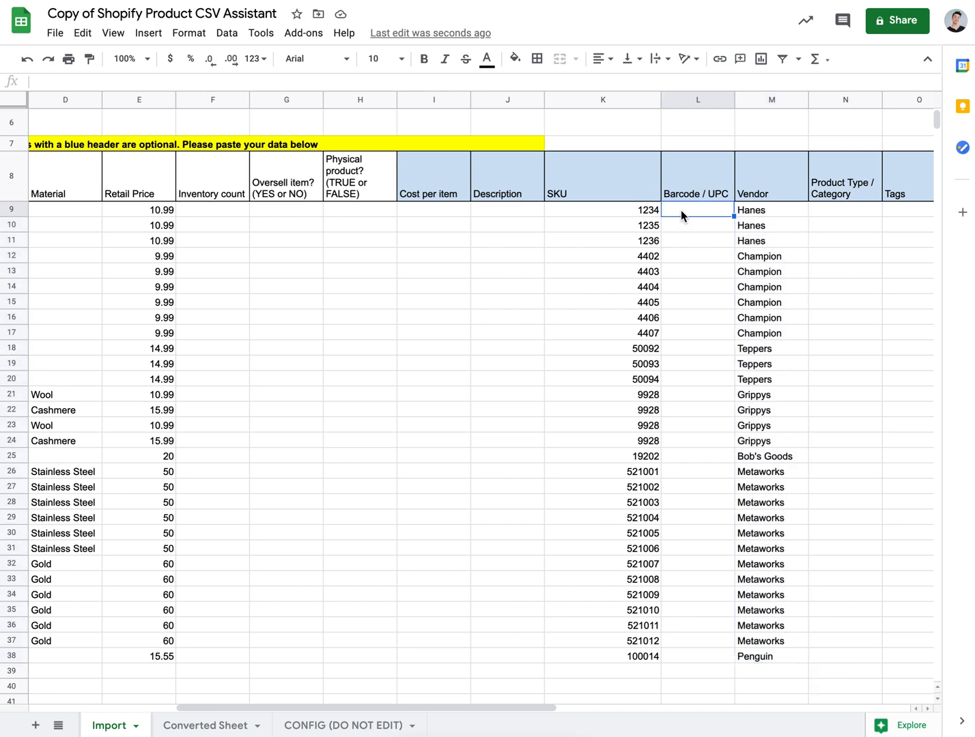
key(ctrl+v)
click(597, 181)
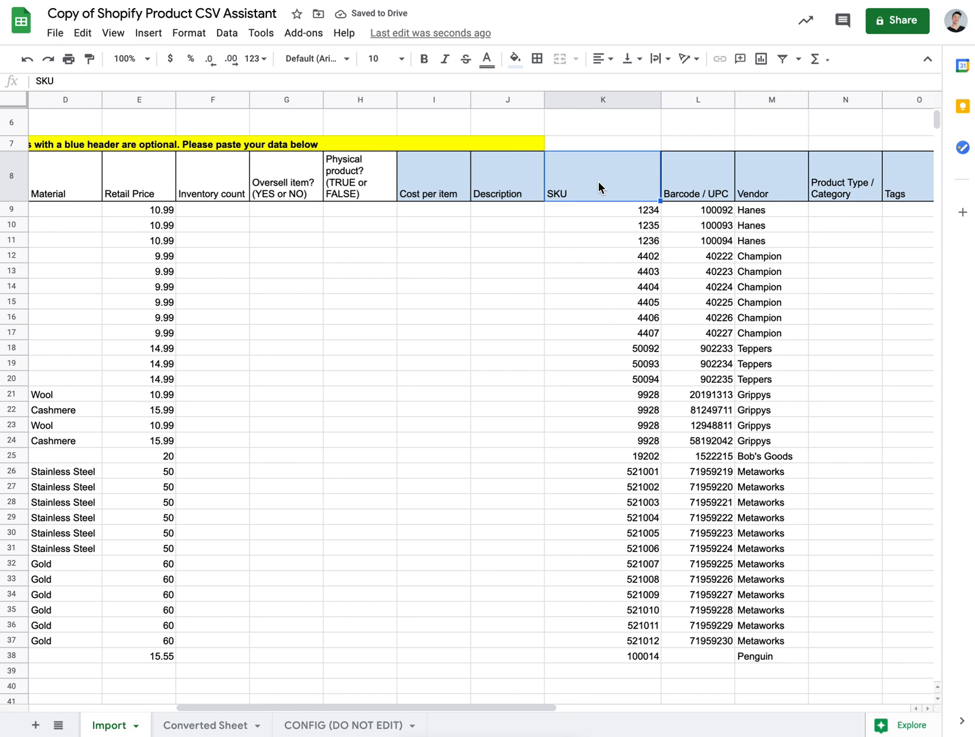
key(Right)
key(Left)
click(697, 196)
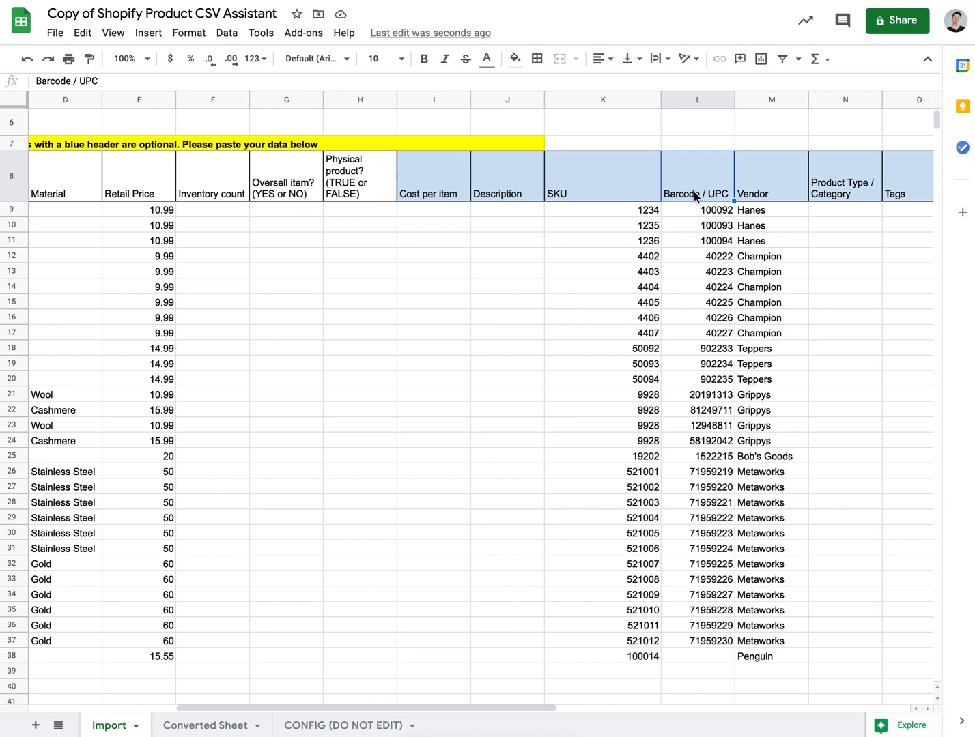
click(696, 210)
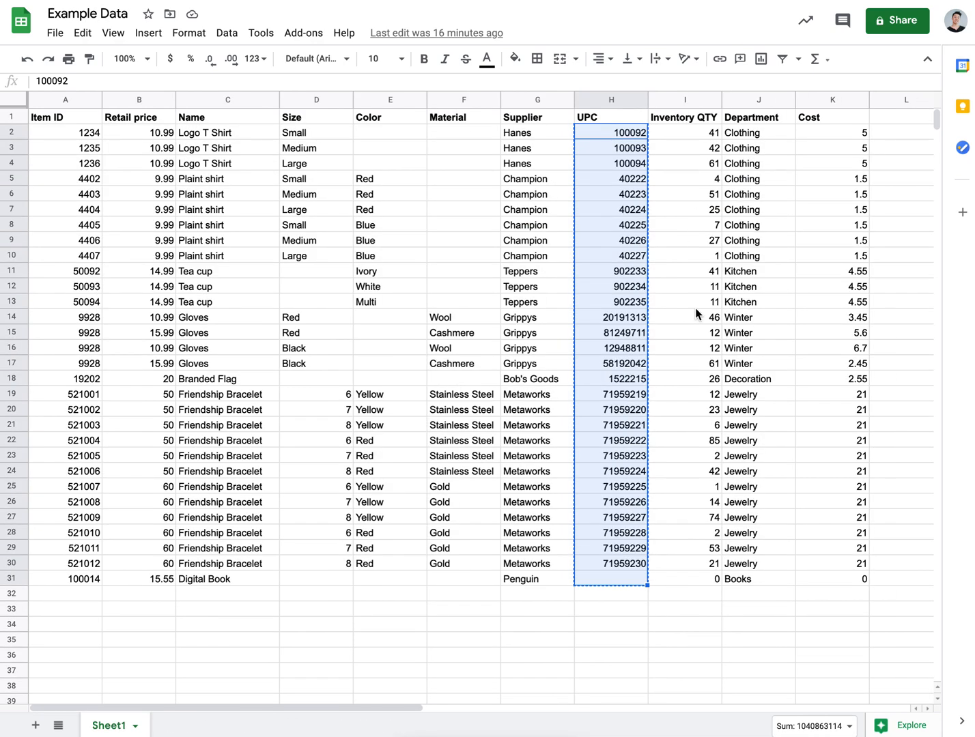
Copy the Inventory QTY values I2:I31 from Example Data into the Import sheet's Inventory count column, starting at F9
key(ctrl+c)
click(689, 138)
key(shift+Down)
key(shift+Down)
key(shift+Down)
key(shift+Down)
key(shift+Down)
key(shift+Down)
key(shift+Down)
key(shift+Down)
key(shift+Down)
key(shift+Down)
key(shift+Down)
key(shift+Down)
key(shift+Down)
key(shift+Down)
key(shift+Down)
key(shift+Down)
key(shift+Down)
key(shift+Down)
key(shift+Down)
key(shift+Down)
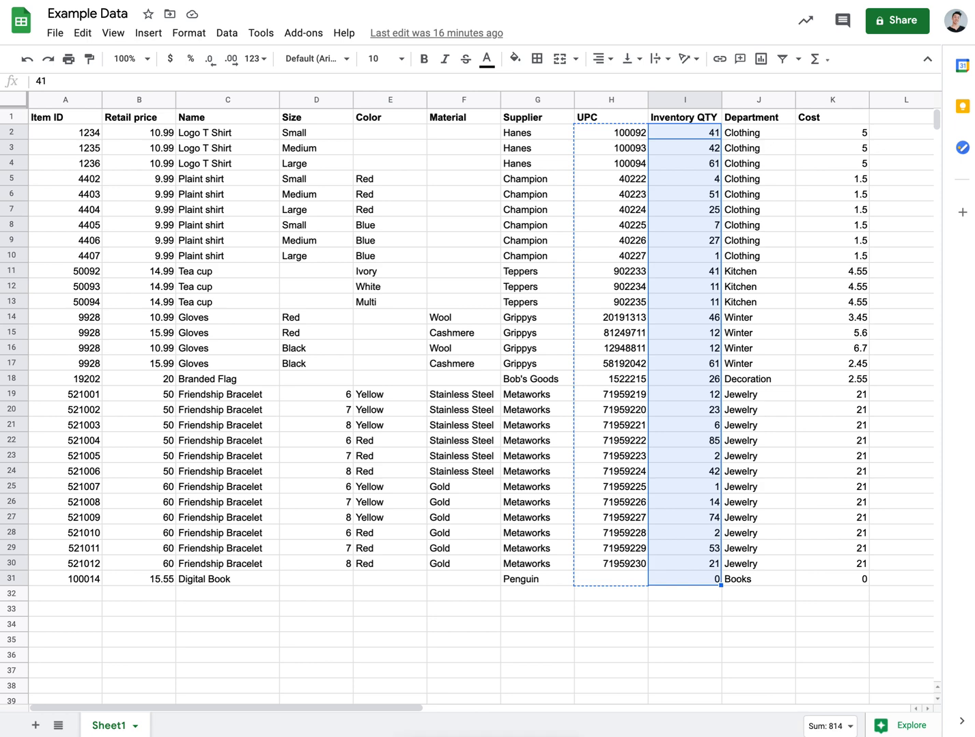
key(ctrl+c)
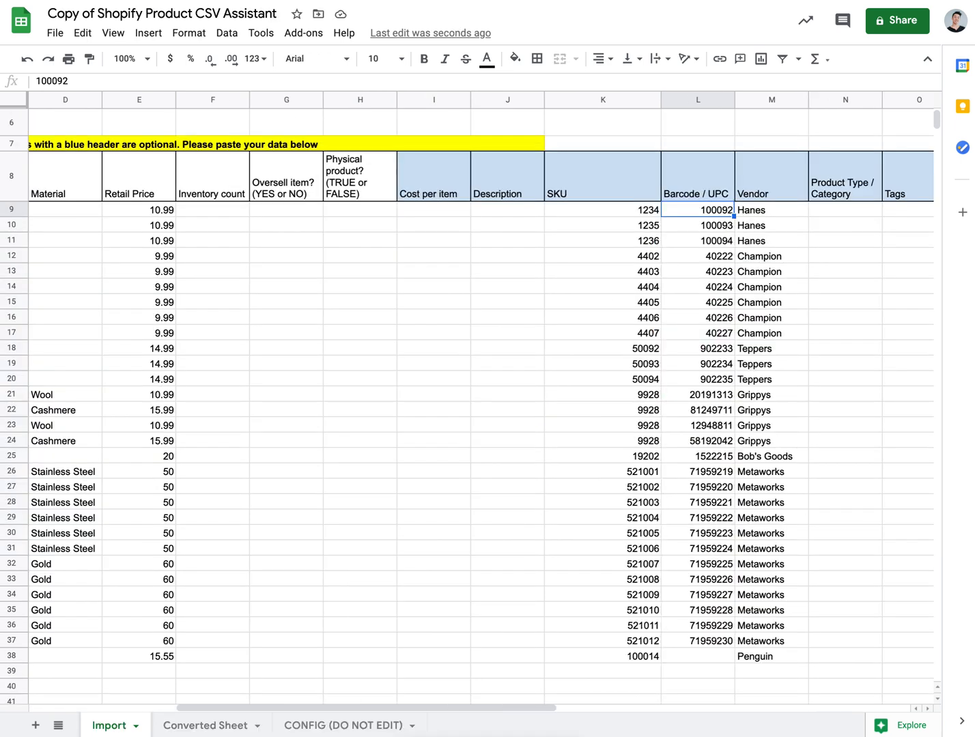
scroll(455, 213, left, 5)
scroll(584, 286, up, 2)
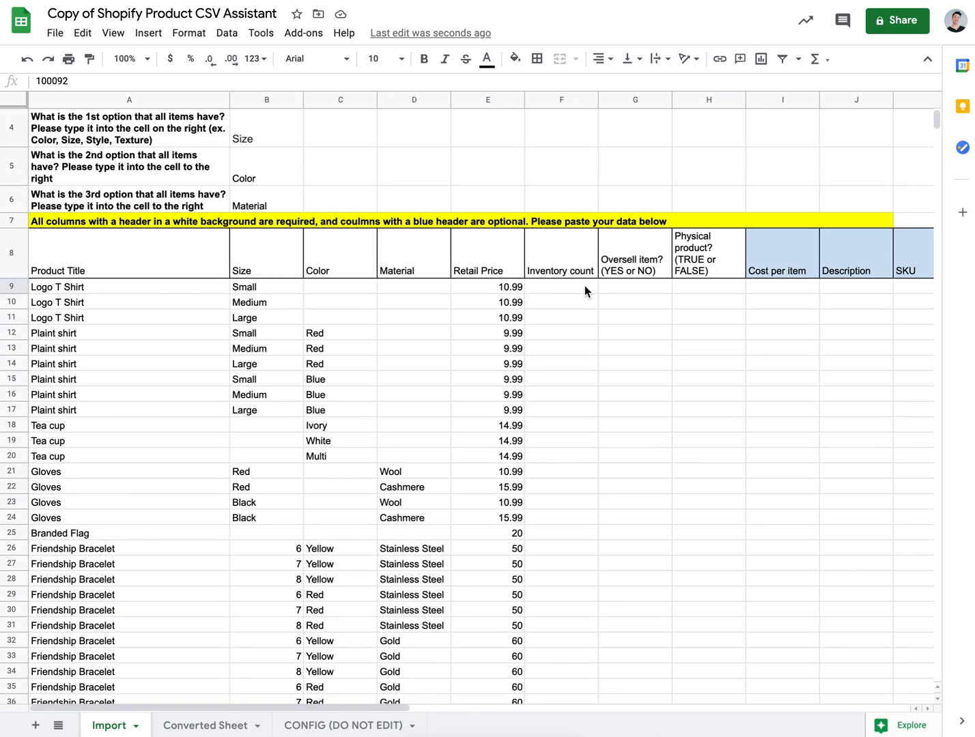
click(577, 284)
scroll(577, 285, down, 1)
scroll(576, 285, down, 1)
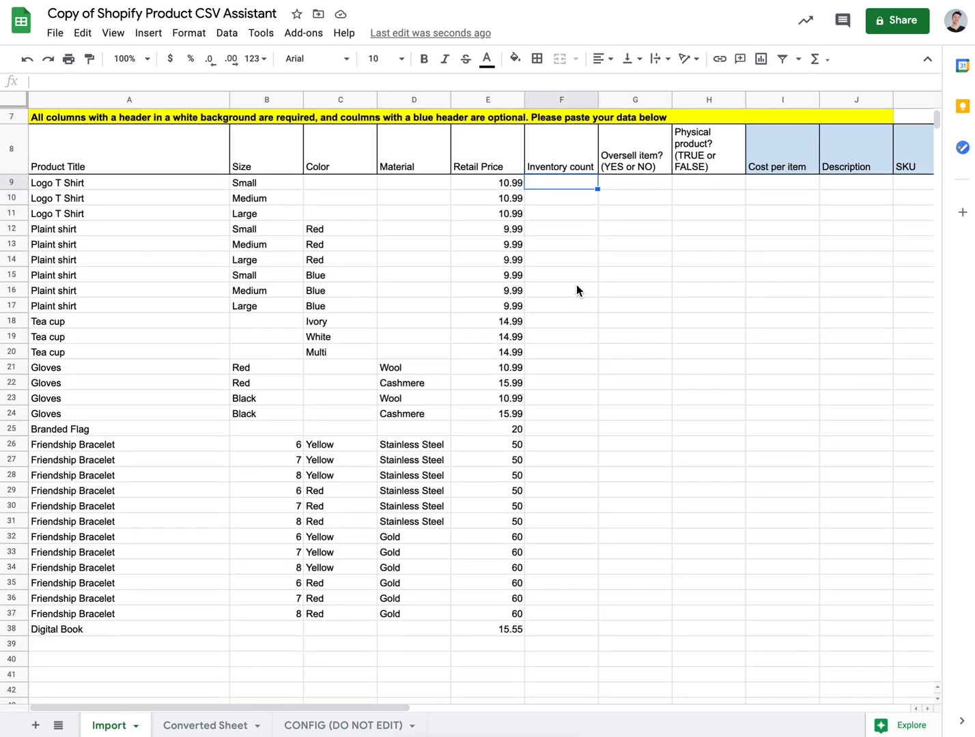
key(ctrl+v)
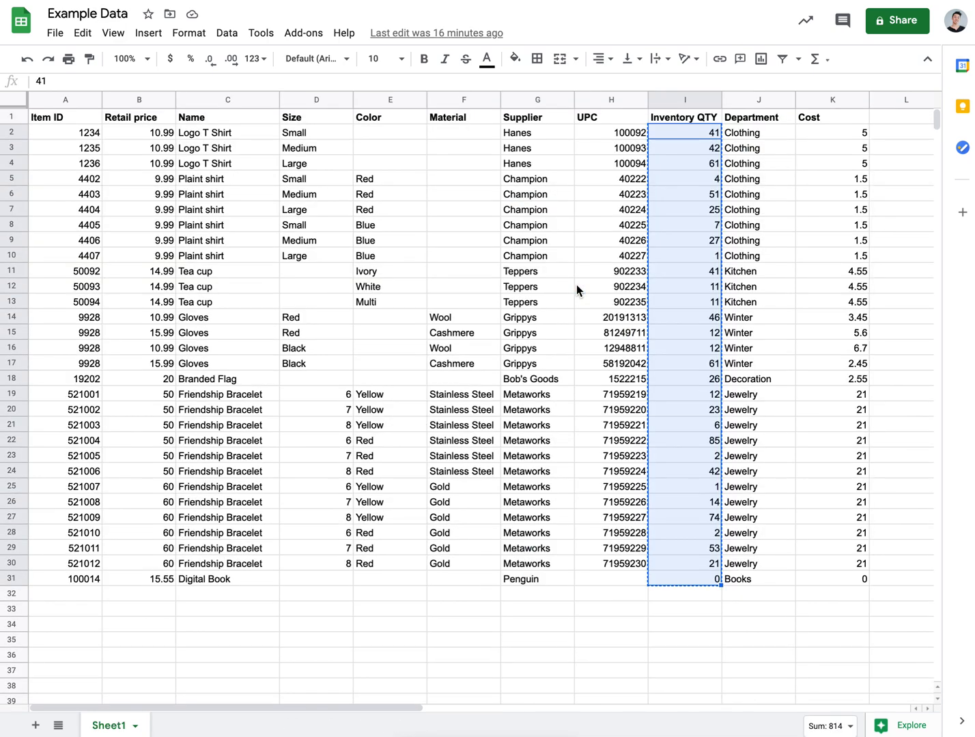
Copy the Department values J2:J31 from Example Data into the Import sheet's Product Type / Category column, starting at N9
key(ctrl+c)
click(757, 132)
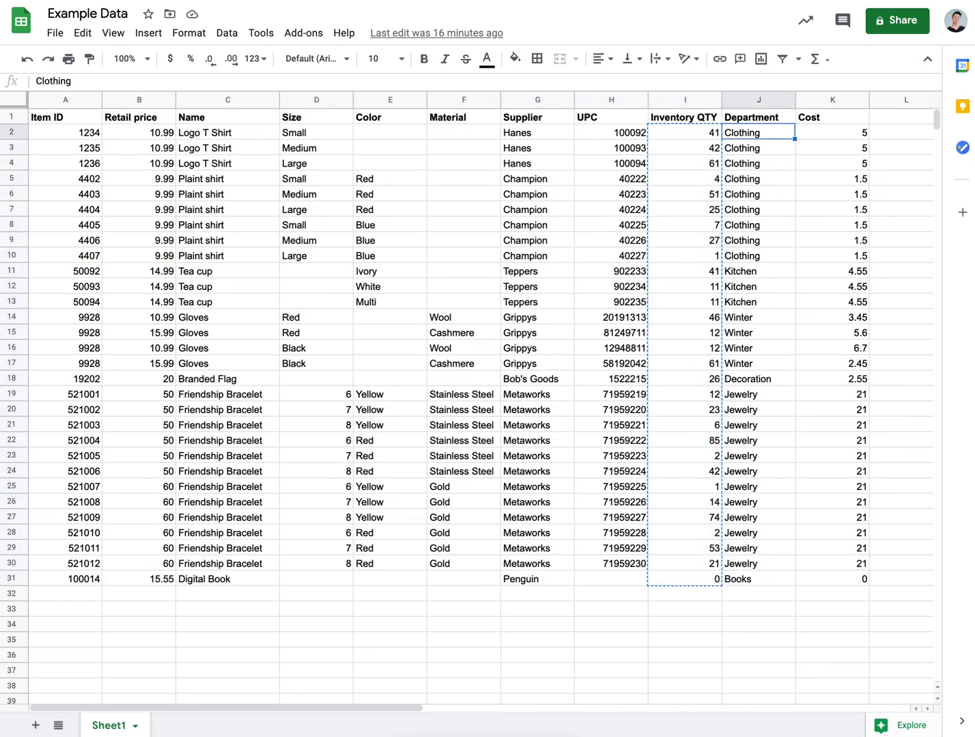
key(shift+Down)
key(shift+Down)
key(shift+Down)
key(shift+Down)
key(shift+Down)
key(shift+Down)
key(shift+Down)
key(shift+Down)
key(shift+Down)
key(shift+Down)
key(shift+Down)
key(shift+Down)
key(shift+Down)
key(shift+Down)
key(shift+Down)
key(shift+Down)
key(shift+Down)
key(shift+Down)
key(shift+Down)
key(shift+Down)
key(shift+Down)
key(shift+Down)
key(shift+Down)
key(shift+Down)
key(shift+Down)
key(shift+Down)
key(shift+Down)
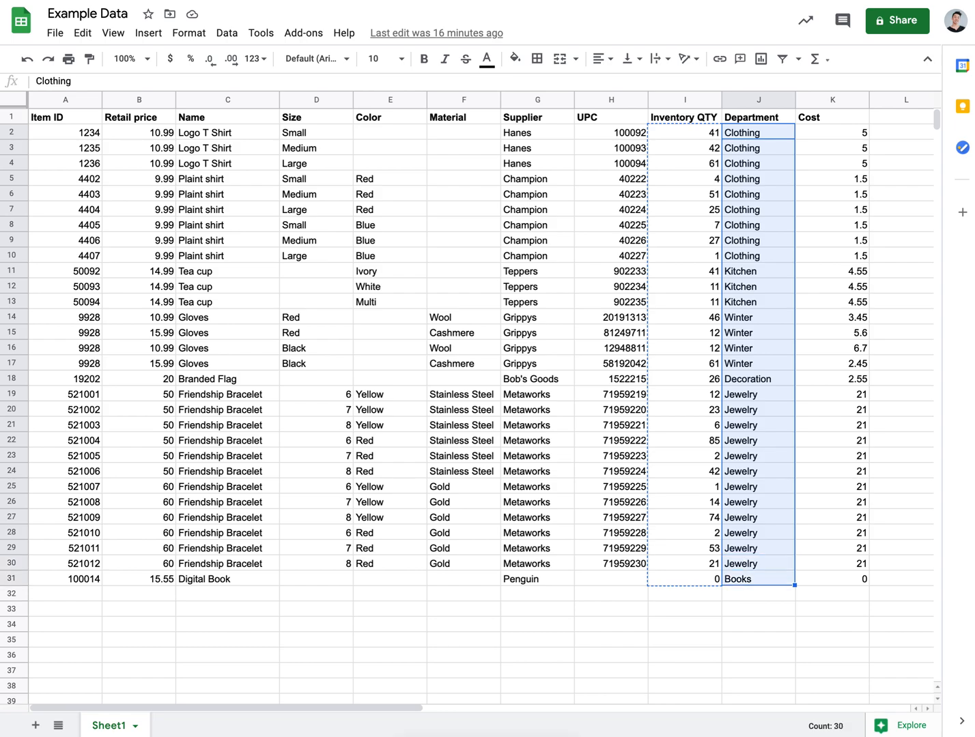
key(ctrl+c)
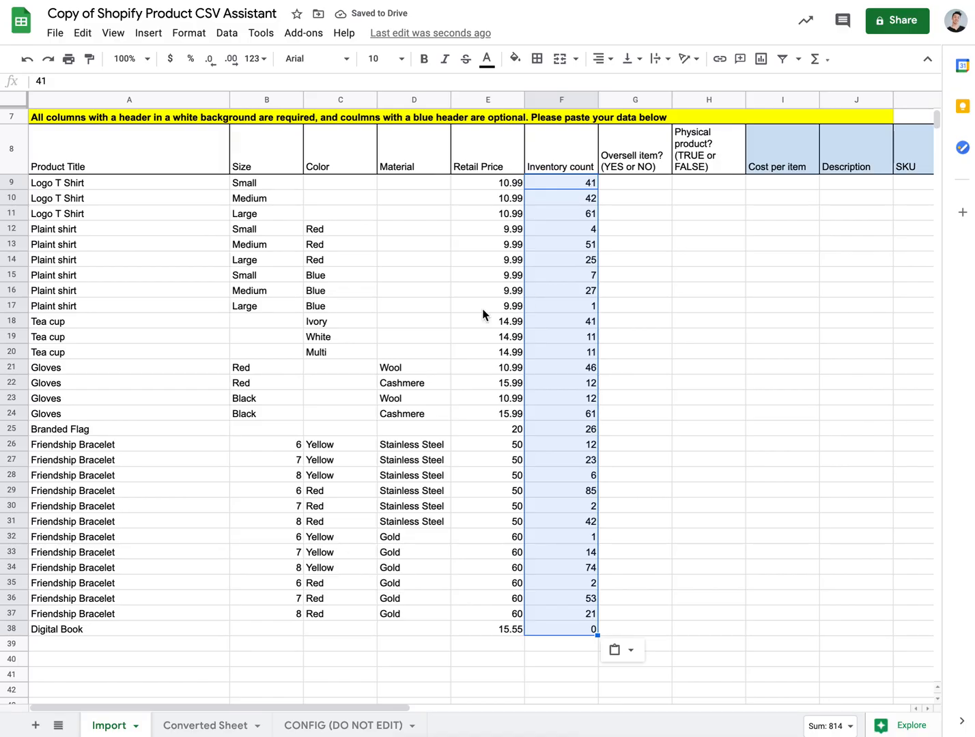
scroll(435, 333, right, 2)
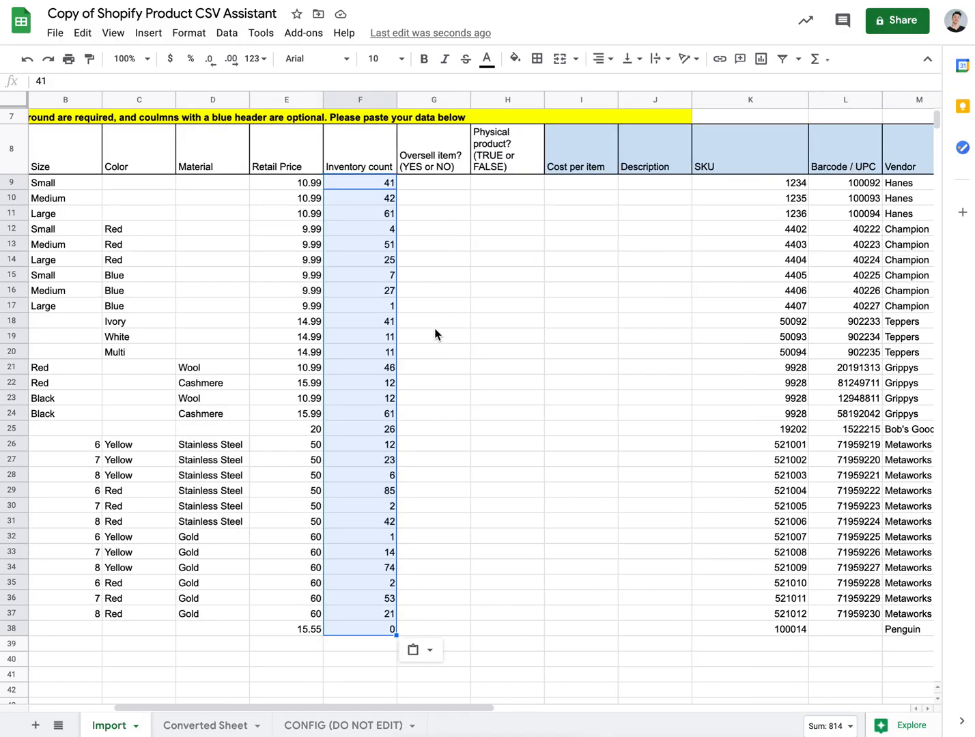
scroll(435, 332, right, 6)
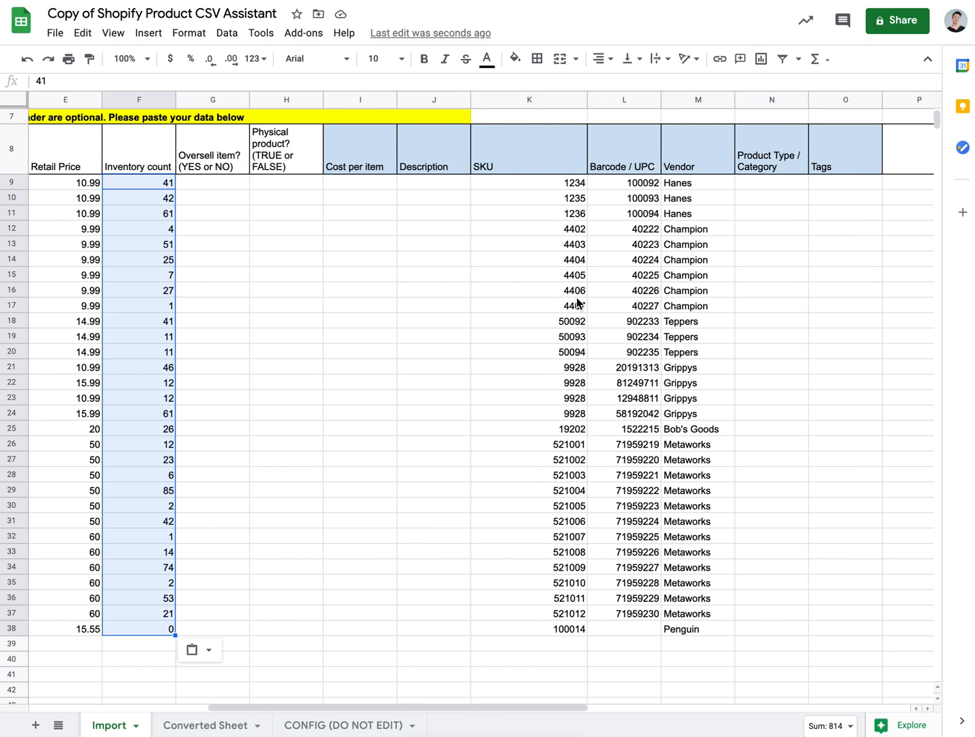
click(767, 184)
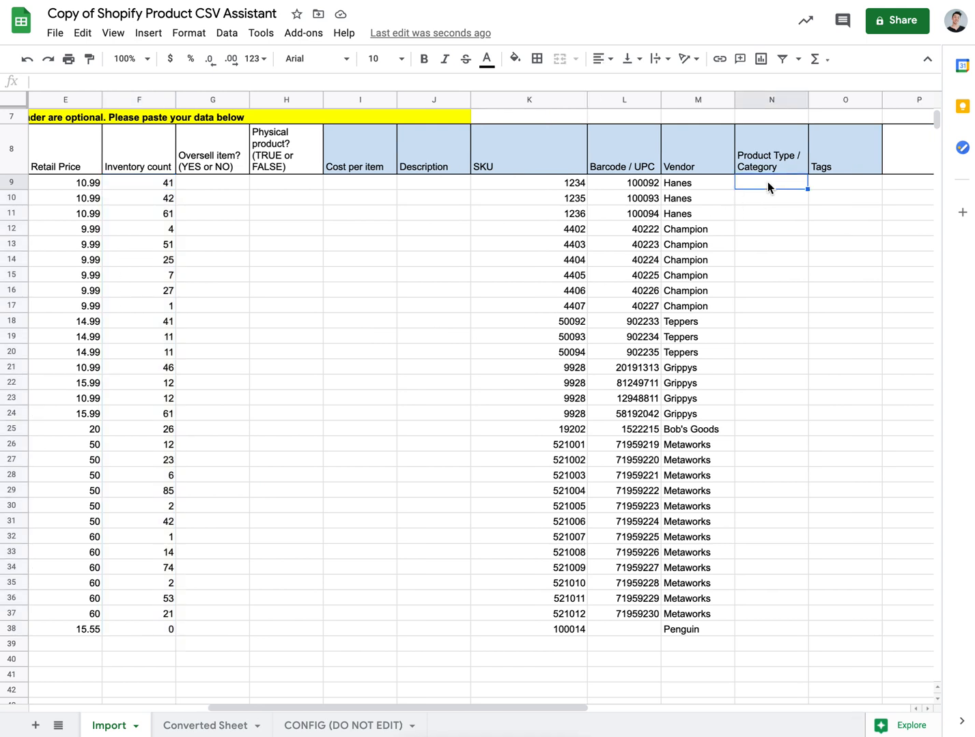
key(ctrl+v)
Copy the Cost values K2:K31 from Example Data into the Import sheet's Cost per item column, starting at I9
key(ctrl+shift+Tab)
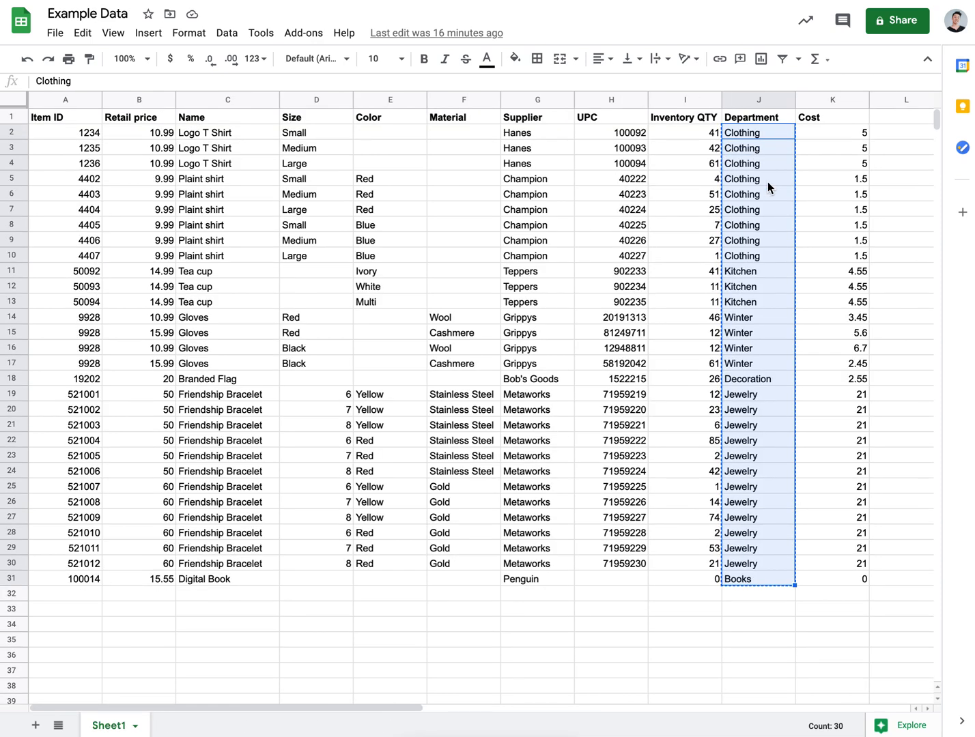
key(Right)
key(shift+Down)
key(shift+Down)
key(shift+Down)
key(shift+Down)
key(shift+Down)
key(shift+Down)
key(shift+Down)
key(shift+Down)
key(shift+Down)
key(shift+Down)
key(shift+Down)
key(shift+Down)
key(shift+Down)
key(shift+Down)
key(shift+Down)
key(shift+Down)
key(shift+Down)
key(shift+Down)
key(shift+Down)
key(shift+Down)
key(shift+Down)
key(shift+Down)
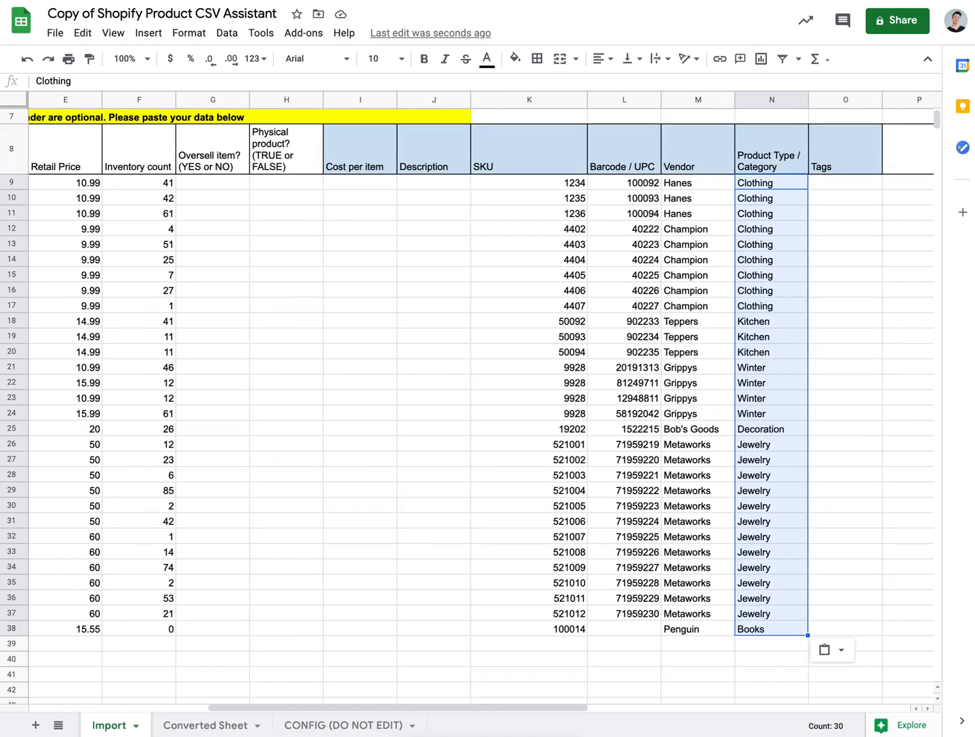
key(Left)
key(Left)
key(Left)
key(Left)
key(Left)
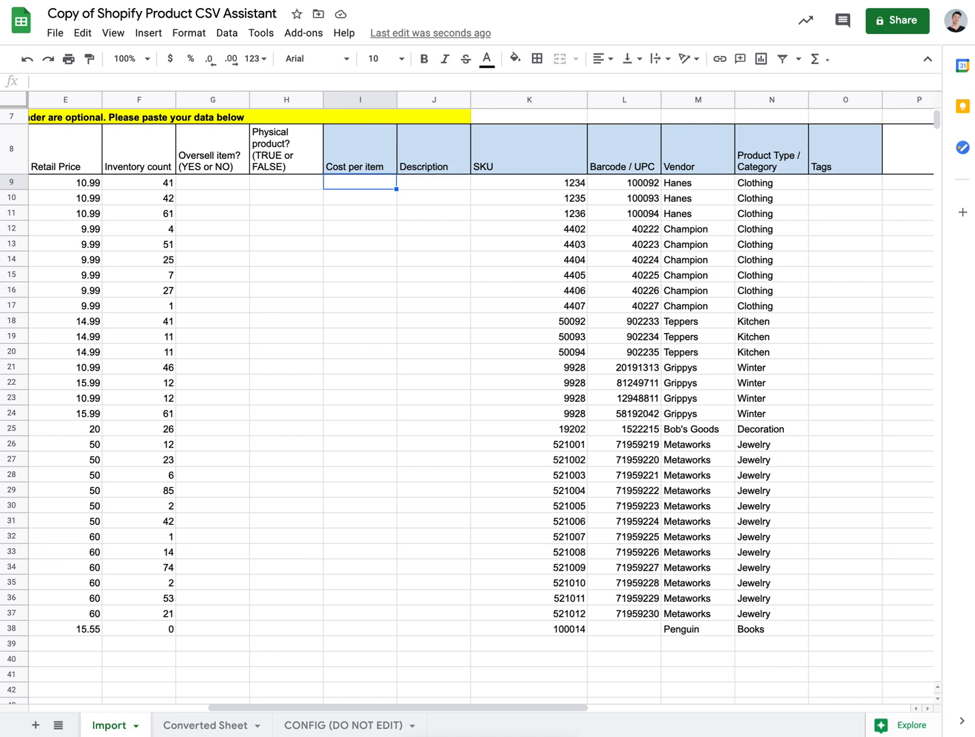
key(ctrl+v)
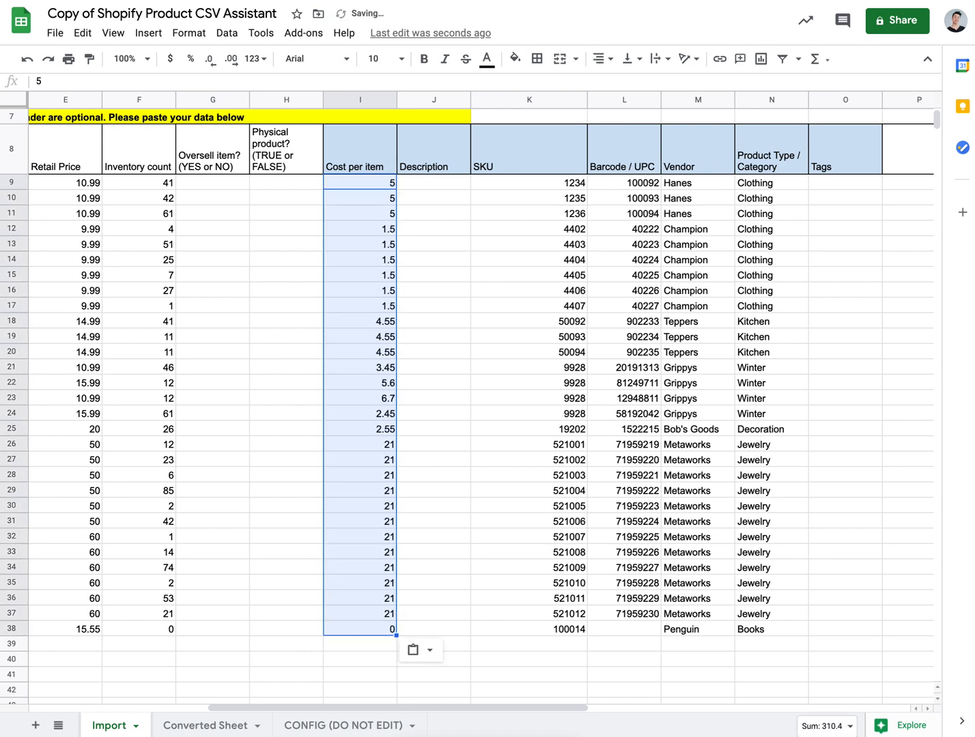
click(443, 304)
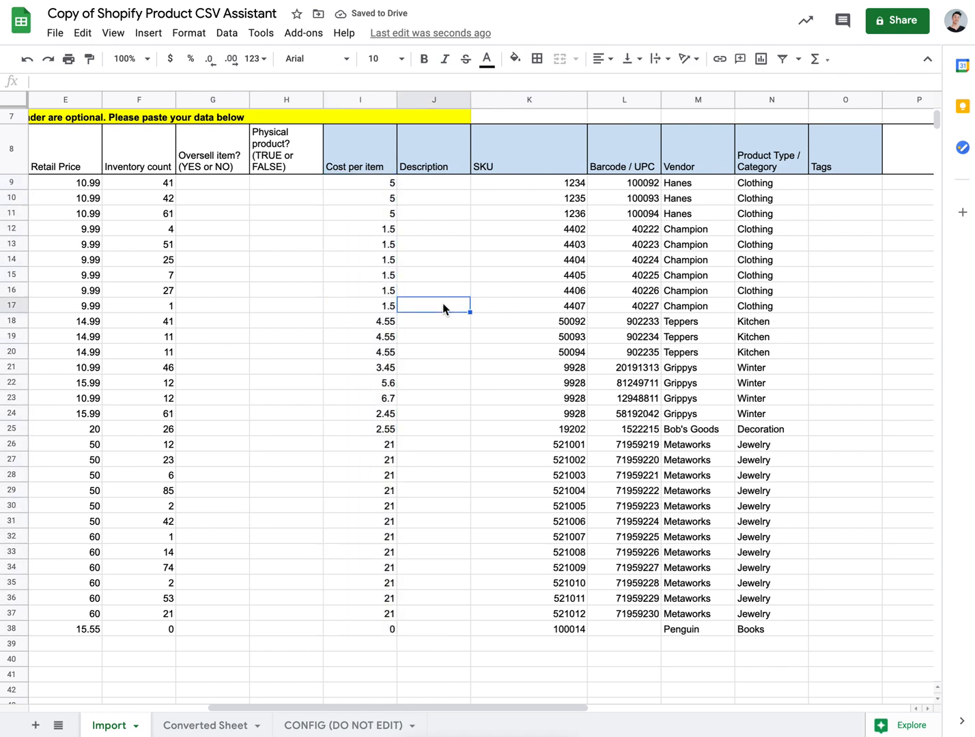
Enter NO in the first row of the Import sheet's Oversell item? column and copy it down through G38
scroll(443, 305, left, 5)
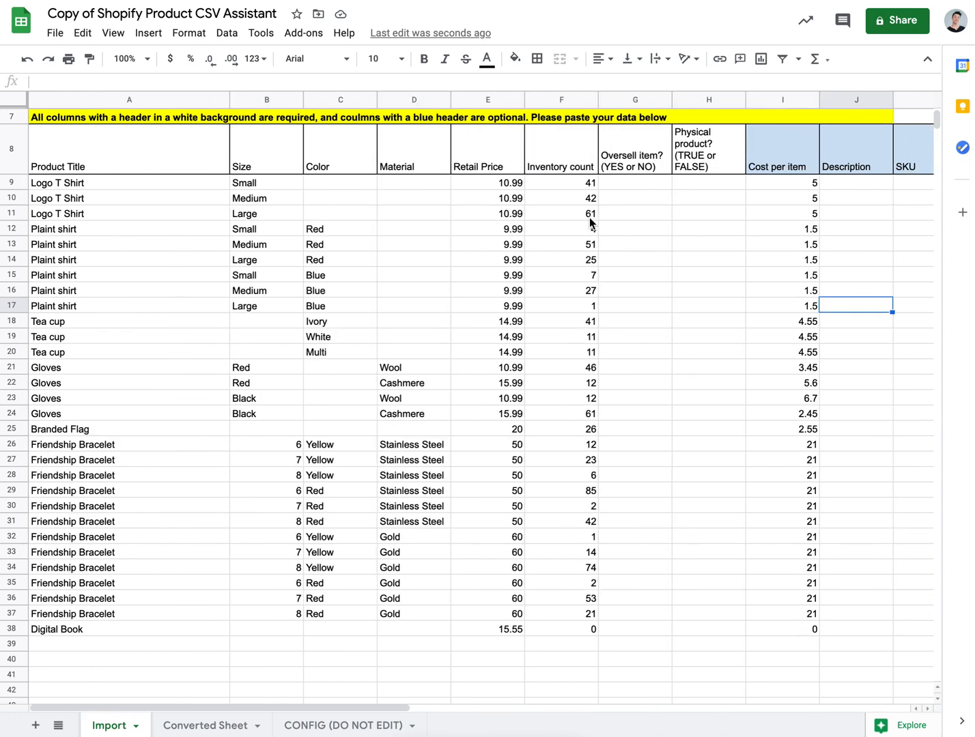
click(633, 181)
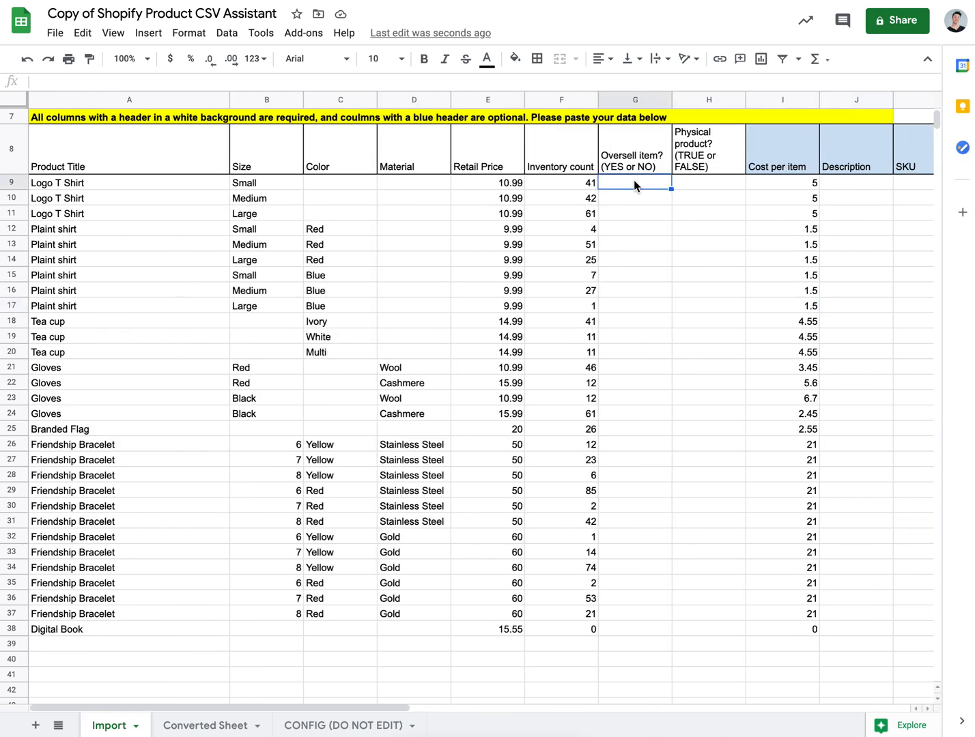
click(633, 164)
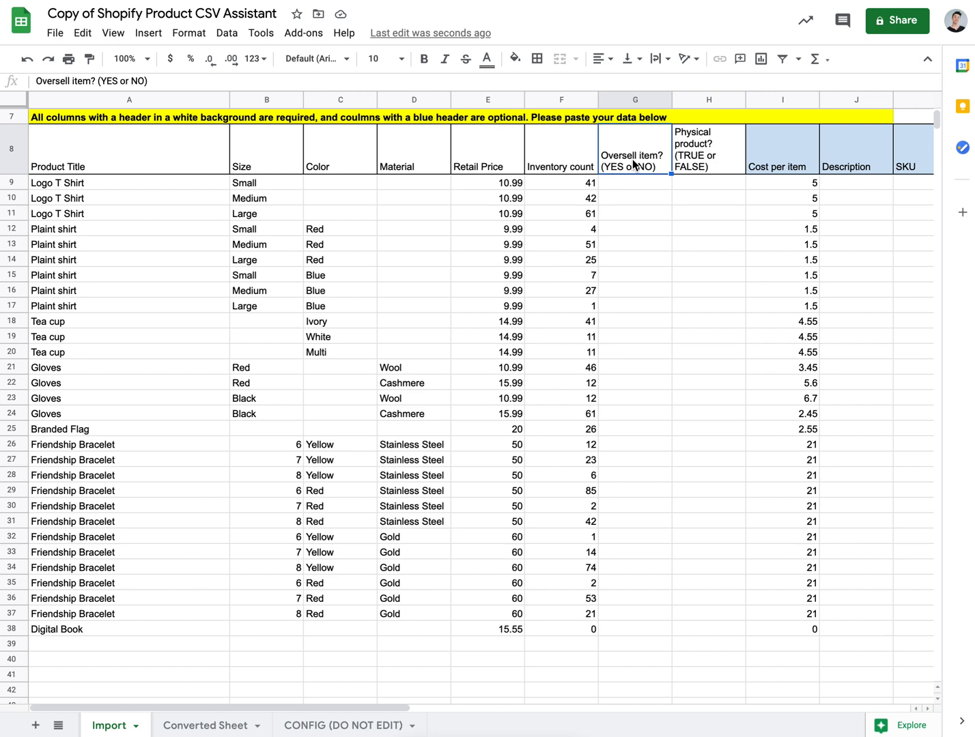
key(Down)
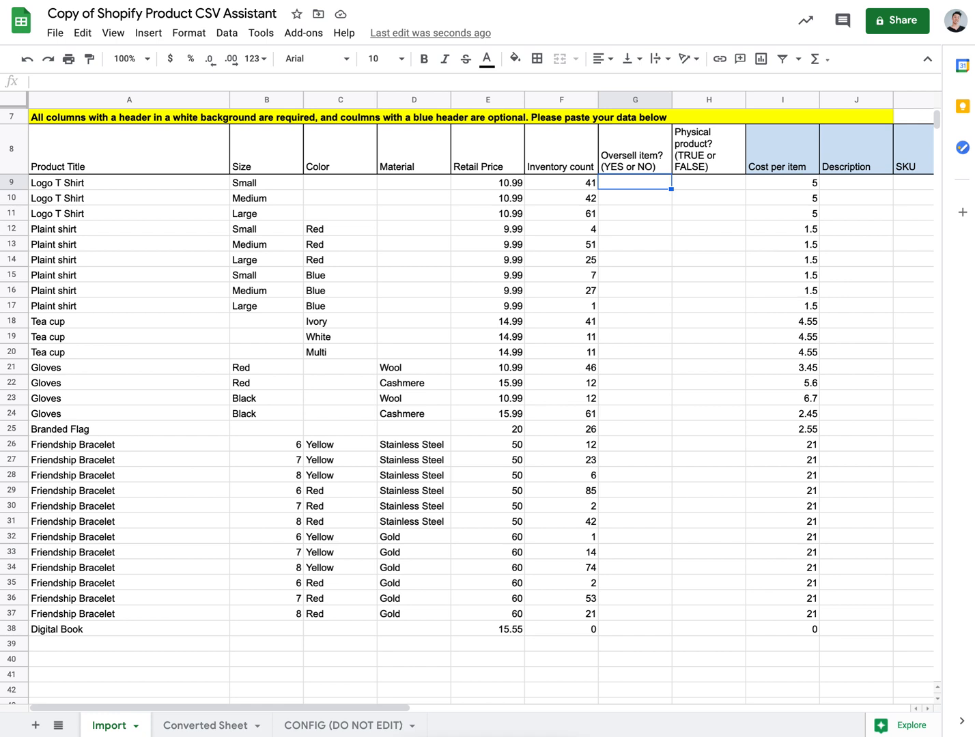
text(NO)
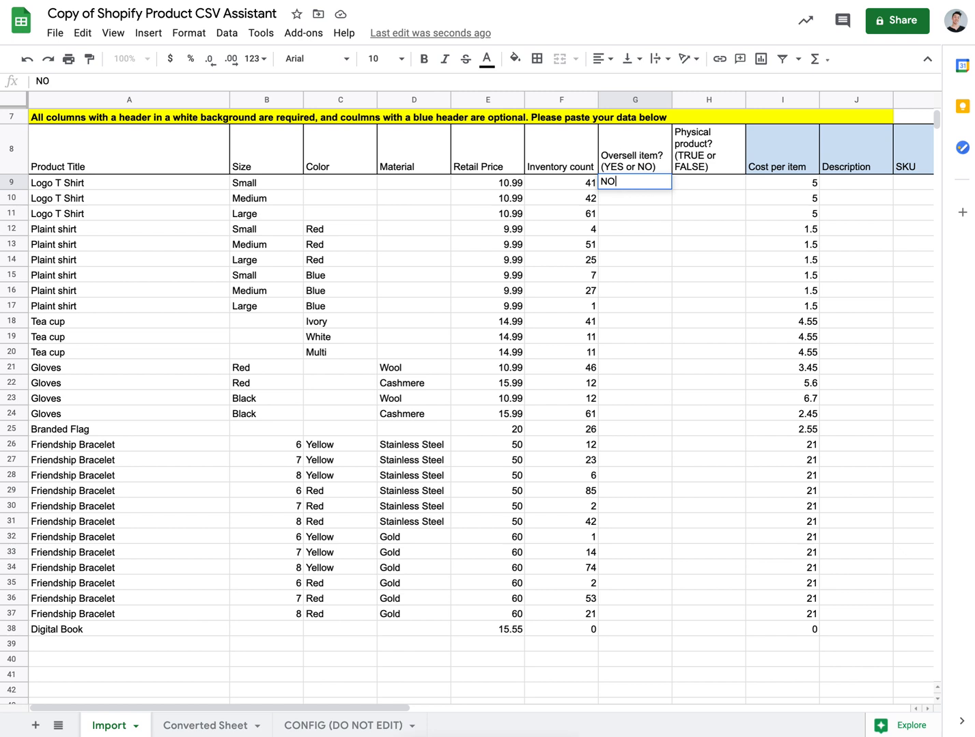
key(ctrl+c)
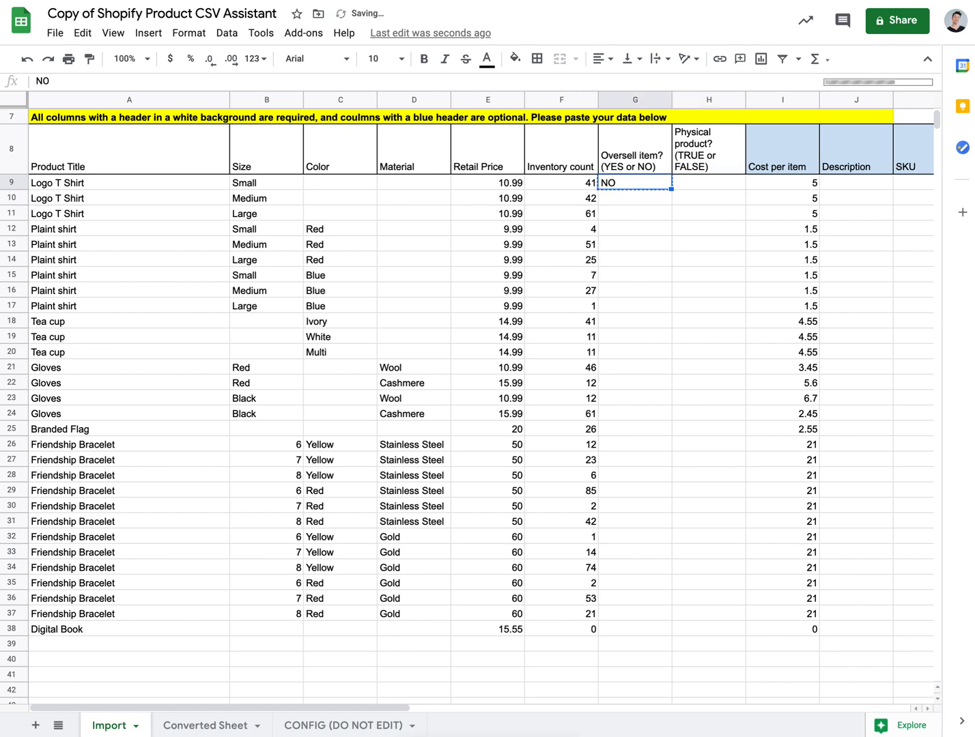
click(634, 197)
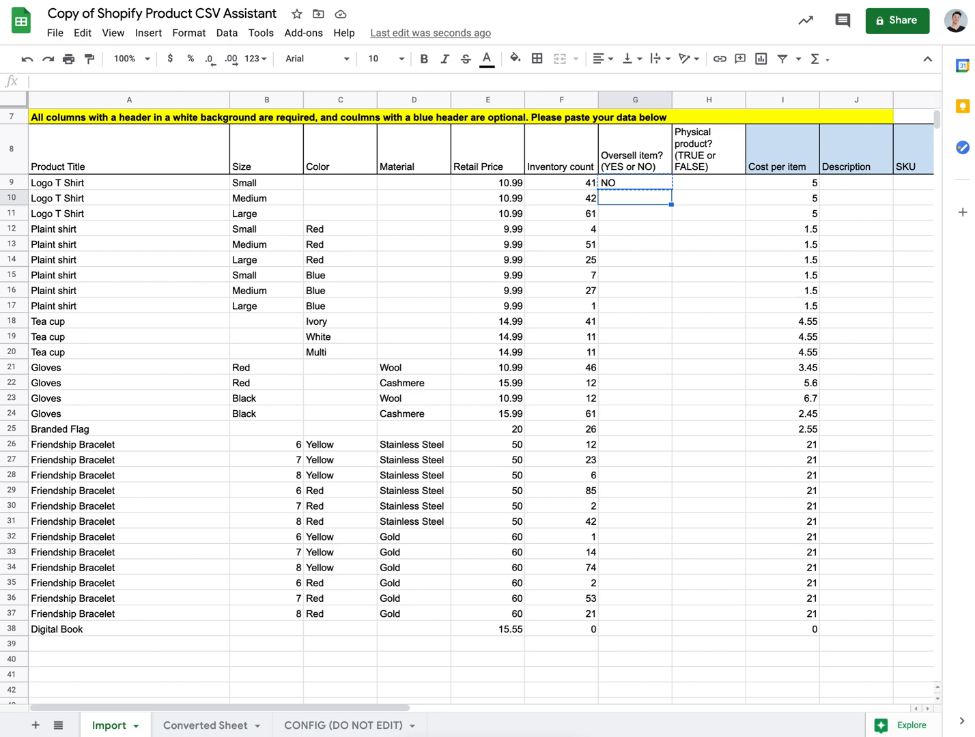
key(shift+Down)
key(shift+Down)
key(shift+Down)
key(shift+Down)
key(shift+Down)
key(shift+Down)
key(shift+Down)
key(shift+Down)
key(shift+Down)
key(shift+Down)
key(shift+Down)
key(shift+Down)
key(shift+Down)
key(shift+Down)
key(shift+Down)
key(shift+Down)
key(shift+Down)
key(shift+Down)
key(shift+Down)
key(shift+Down)
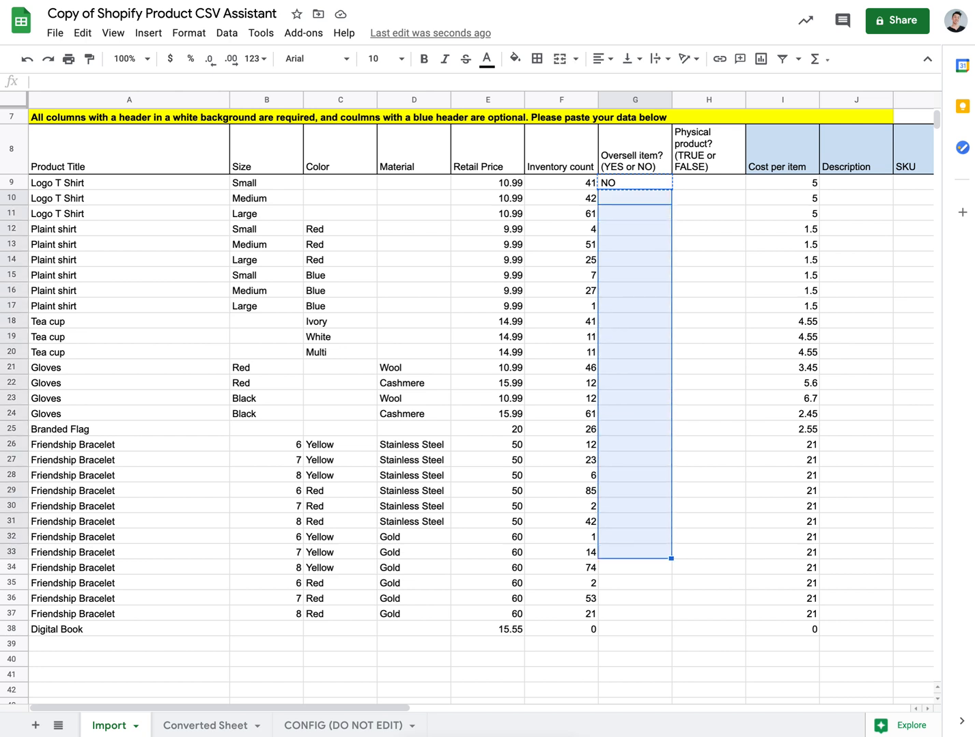
drag(650, 196, 651, 624)
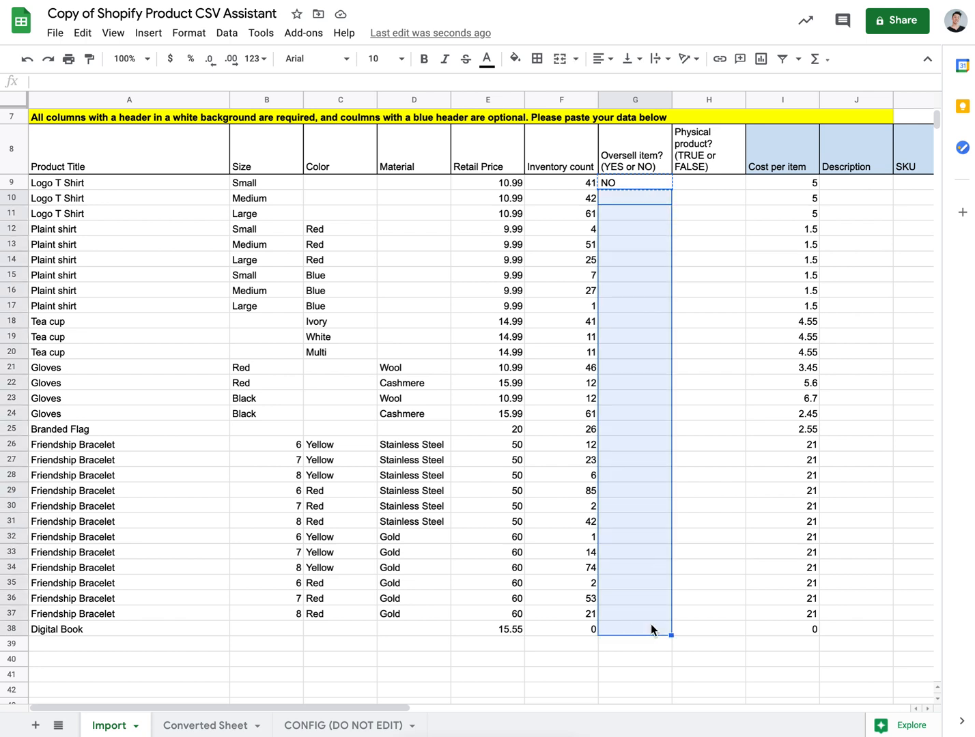
key(ctrl+v)
click(735, 542)
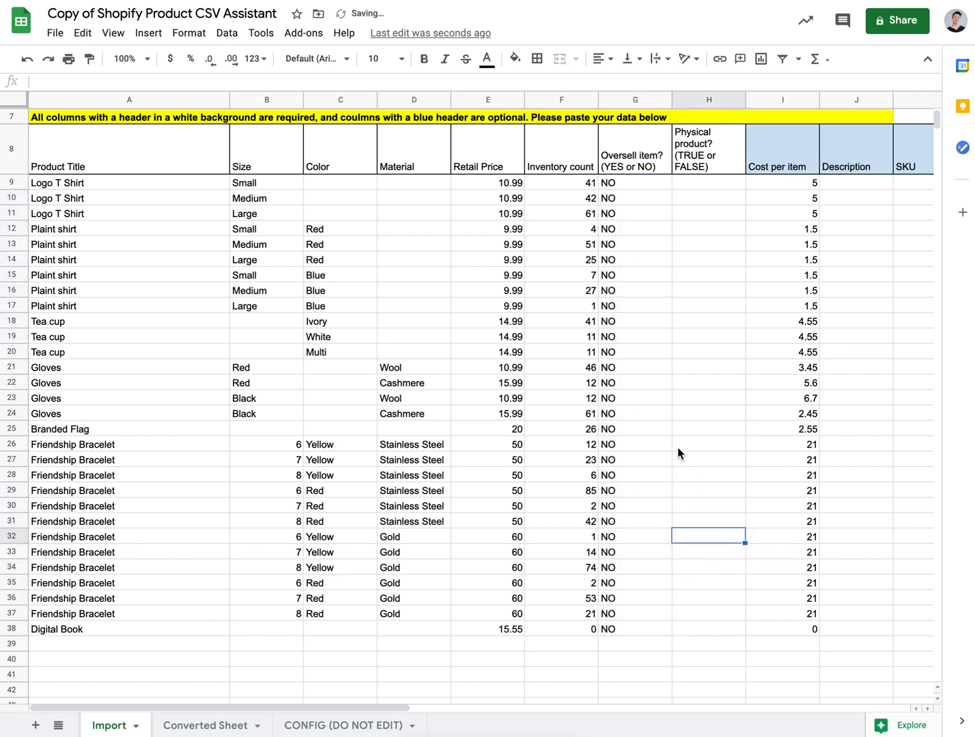
Set the Digital Book's Oversell item? value in G38 to YES
click(181, 629)
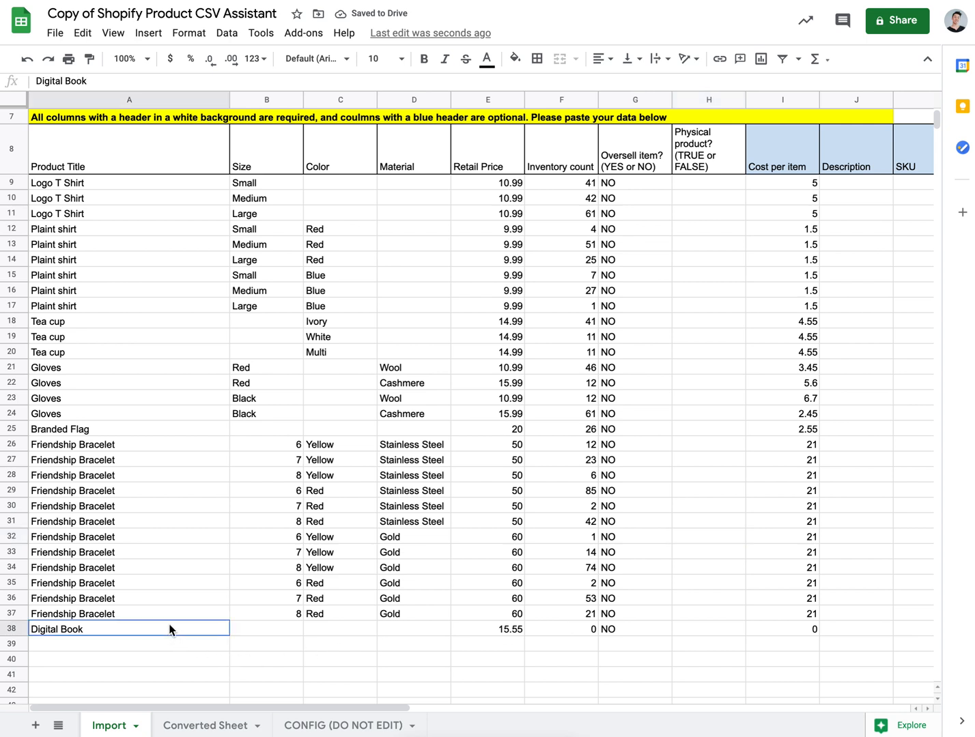
click(622, 628)
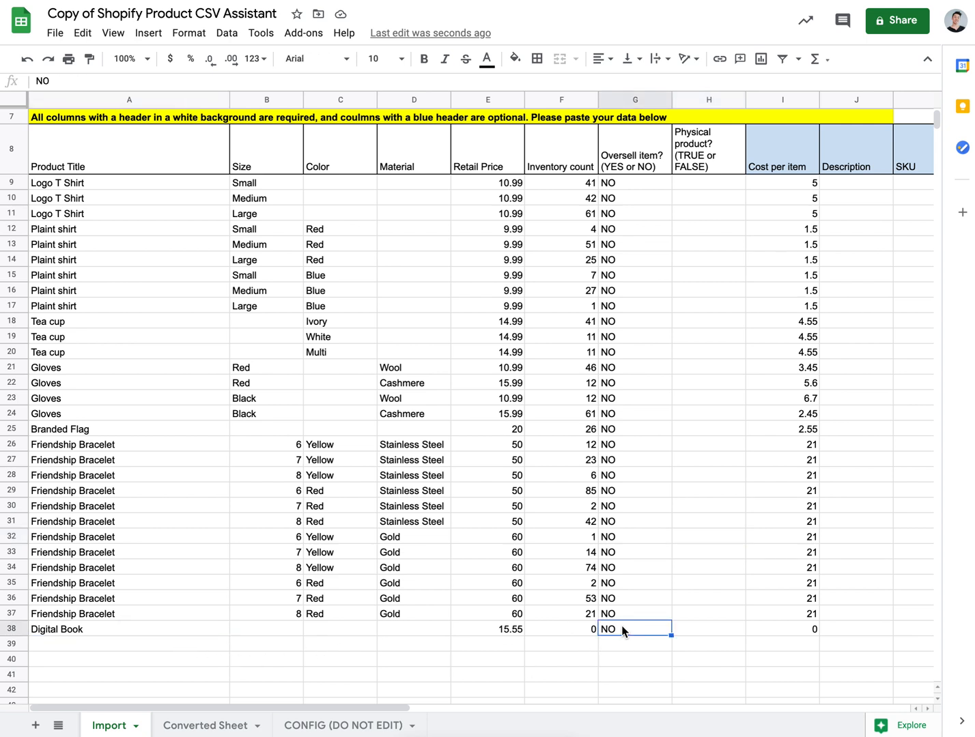
text(YES)
key(Return)
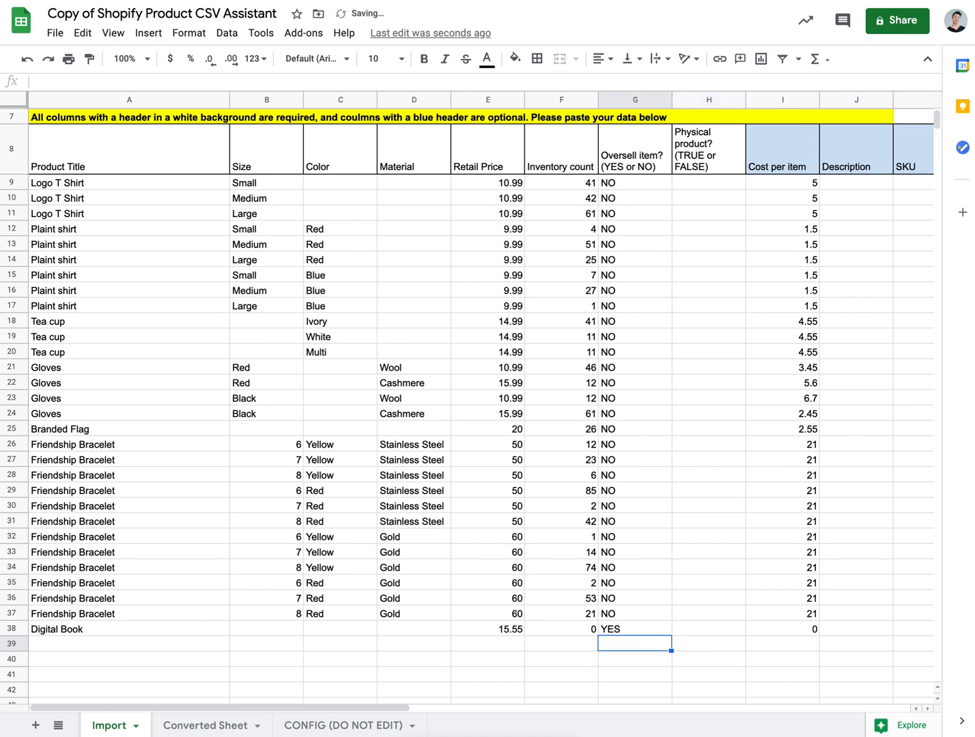
key(Up)
Enter TRUE in the first row of the Physical product? column and copy it down through H38
click(636, 613)
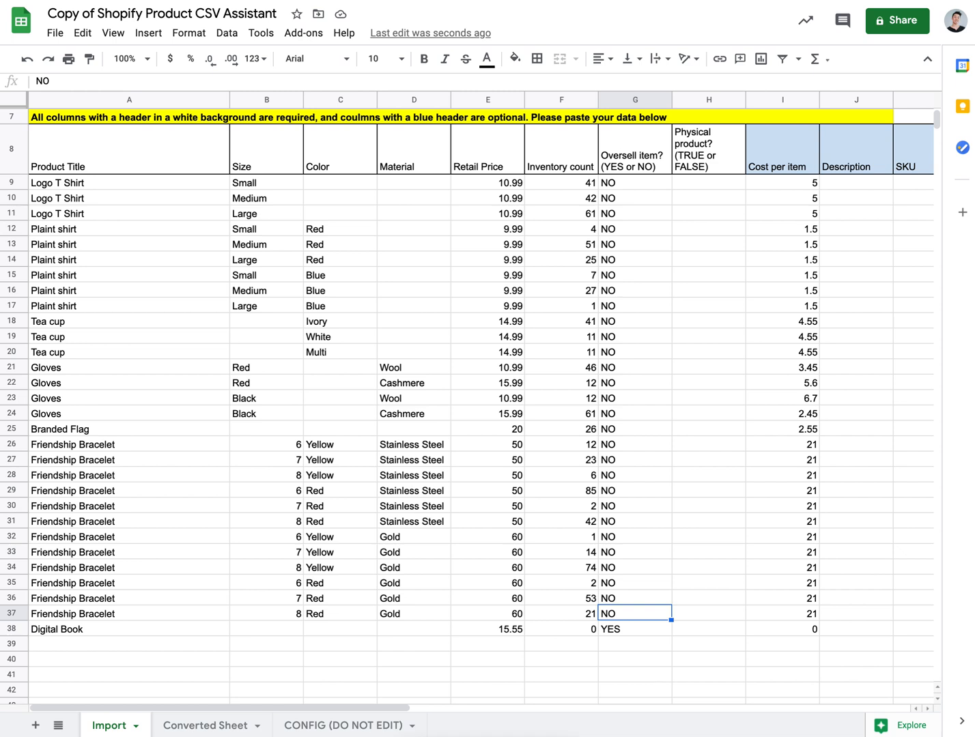
click(708, 613)
key(Up)
key(Up)
key(Up)
key(Up)
key(Up)
key(Up)
key(Up)
key(Up)
key(Up)
key(Up)
key(Up)
key(Up)
key(Up)
key(Up)
key(Up)
key(Up)
key(Up)
key(Up)
key(Up)
key(Up)
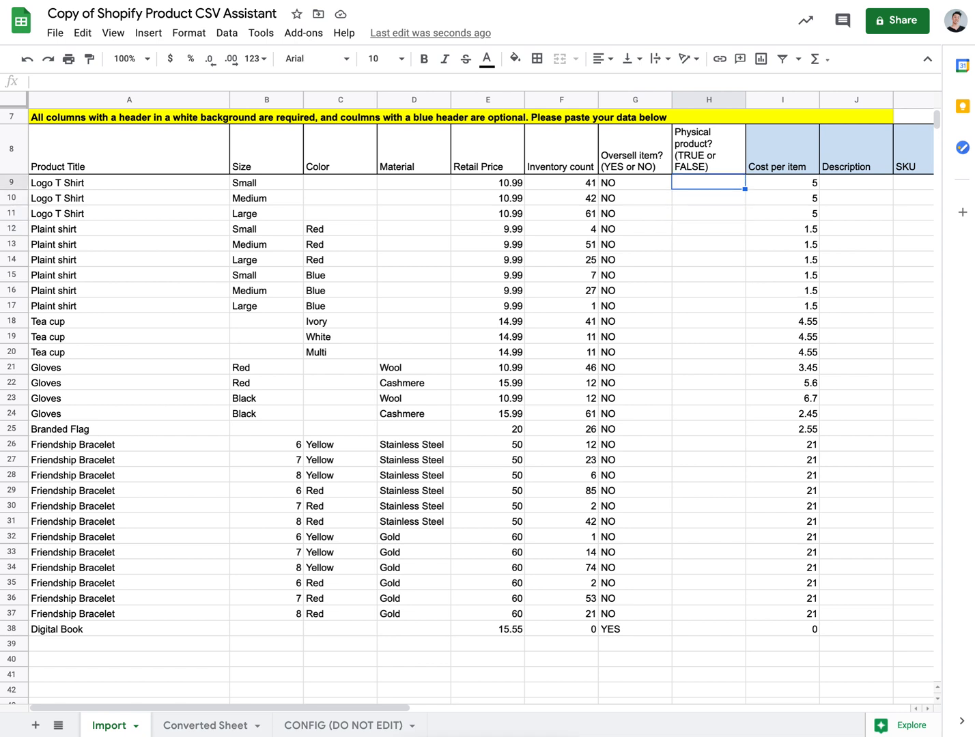
text(TRUE)
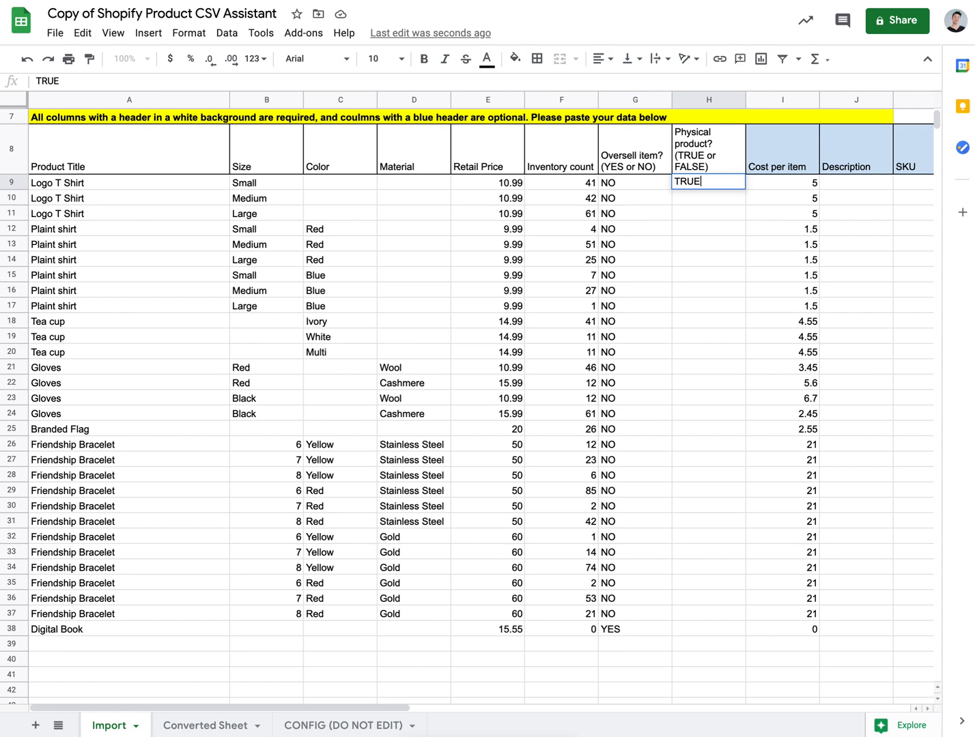
key(Return)
key(Up)
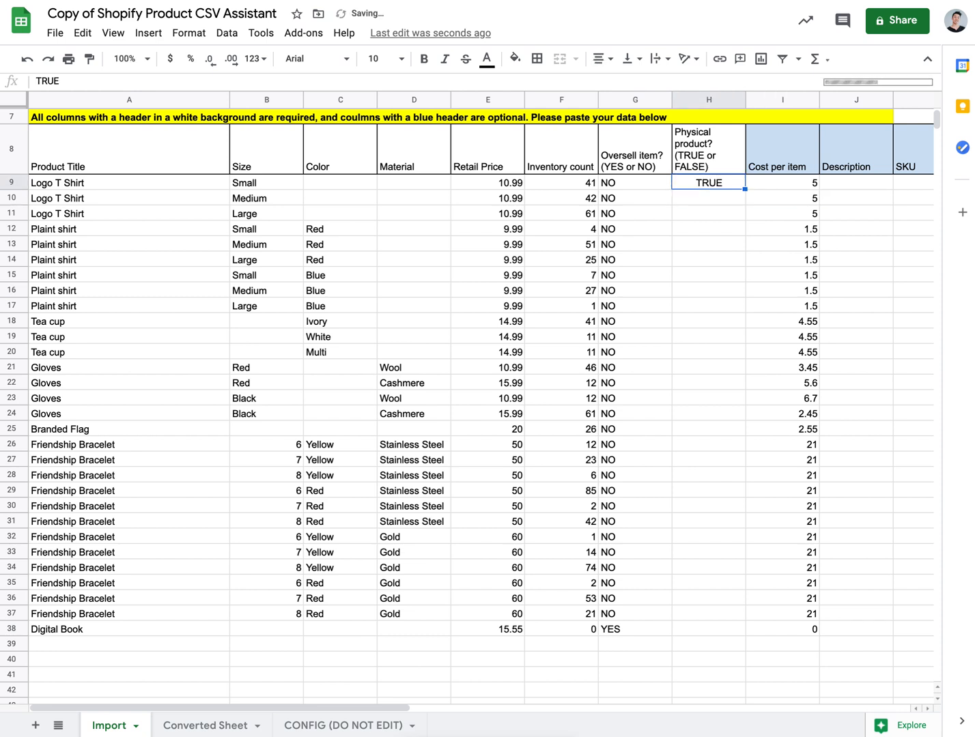
key(ctrl+c)
key(Down)
key(shift+Down)
key(shift+Down)
key(shift+Down)
key(shift+Down)
key(shift+Down)
key(shift+Down)
key(shift+Down)
key(shift+Down)
key(shift+Down)
key(shift+Down)
key(shift+Down)
key(shift+Down)
key(shift+Down)
key(shift+Down)
key(shift+Down)
key(shift+Down)
key(shift+Down)
key(shift+Down)
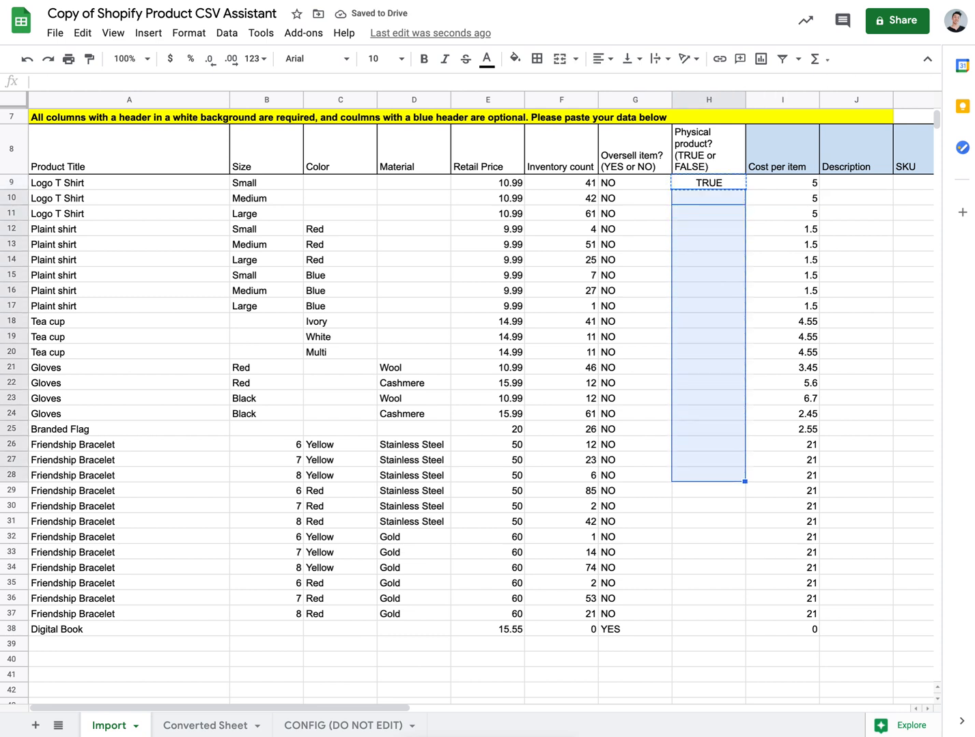
key(shift+Down)
key(shift+Down)
key(shift+Down)
key(shift+Down)
key(shift+Down)
key(shift+Down)
key(shift+Down)
key(shift+Down)
key(shift+Down)
key(shift+Down)
key(ctrl+v)
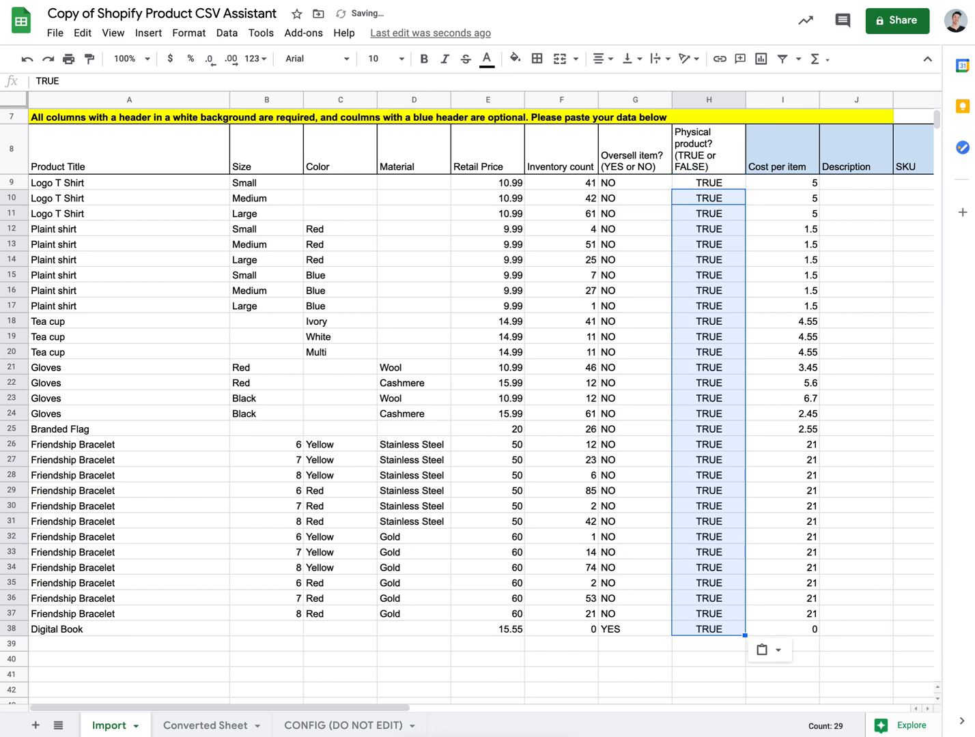
click(691, 659)
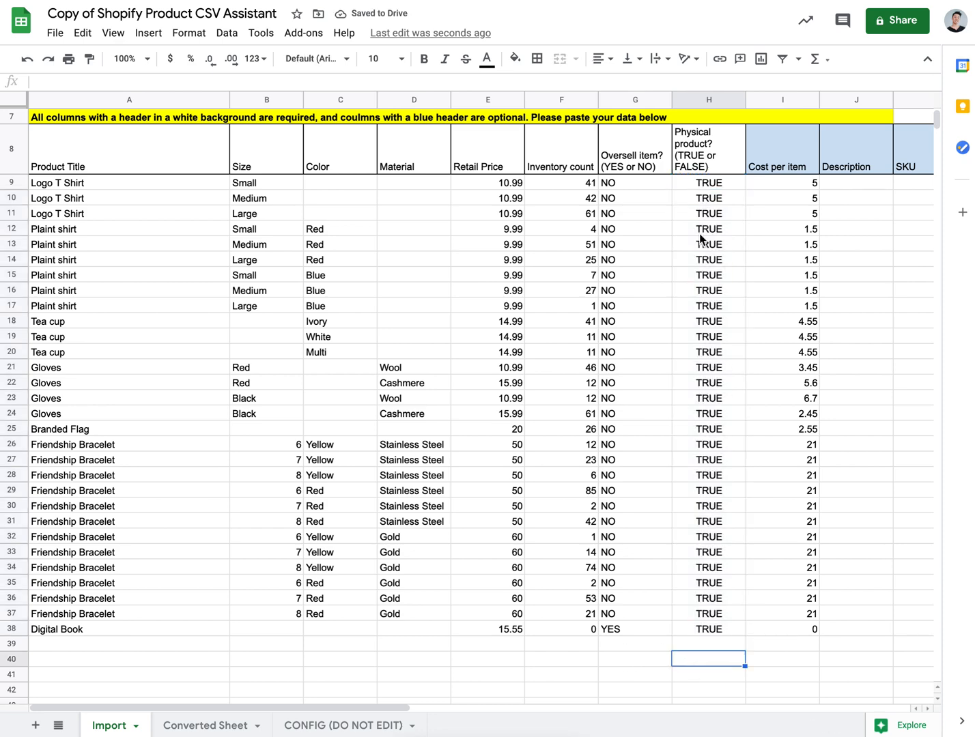
Set the Digital Book's Physical product? value in H38 to FALSE
scroll(707, 363, down, 1)
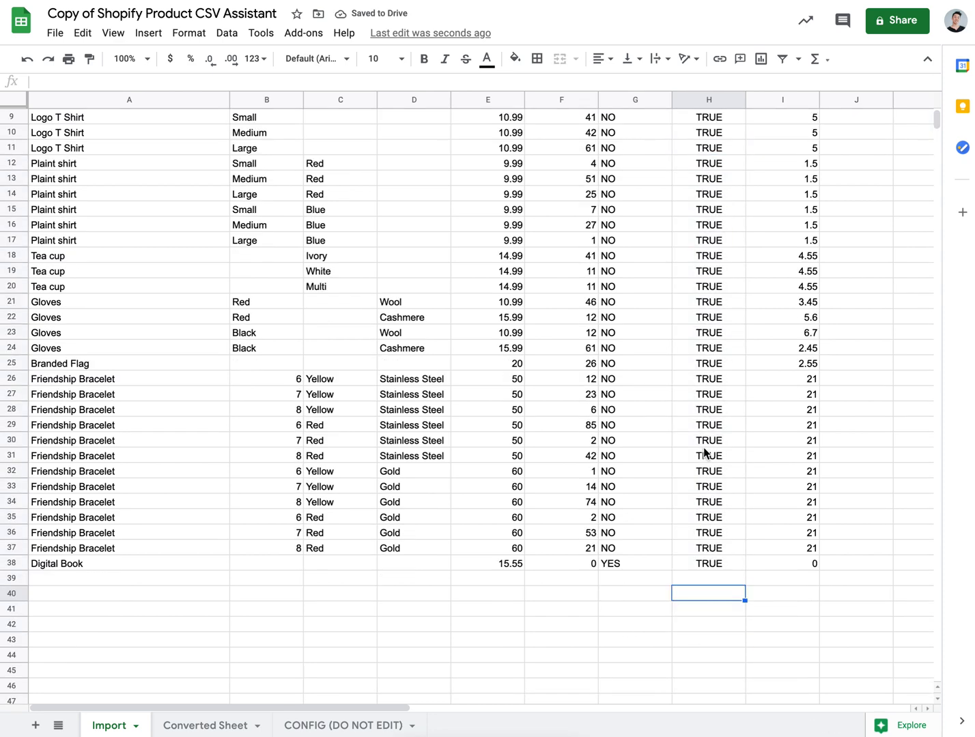
click(709, 564)
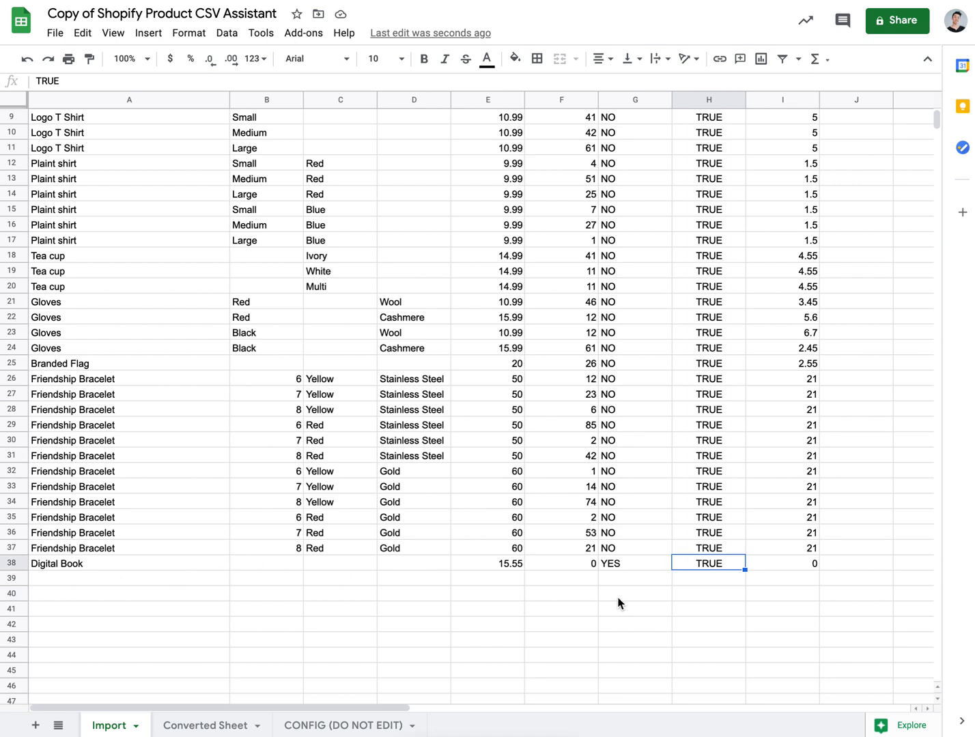
text(FALSE)
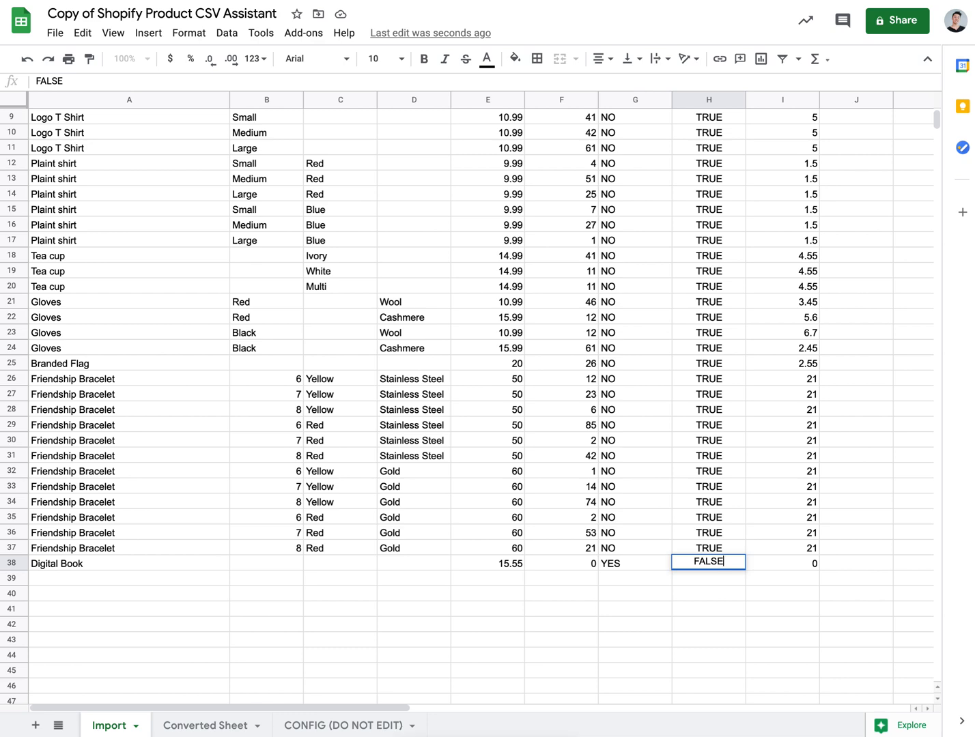
key(Return)
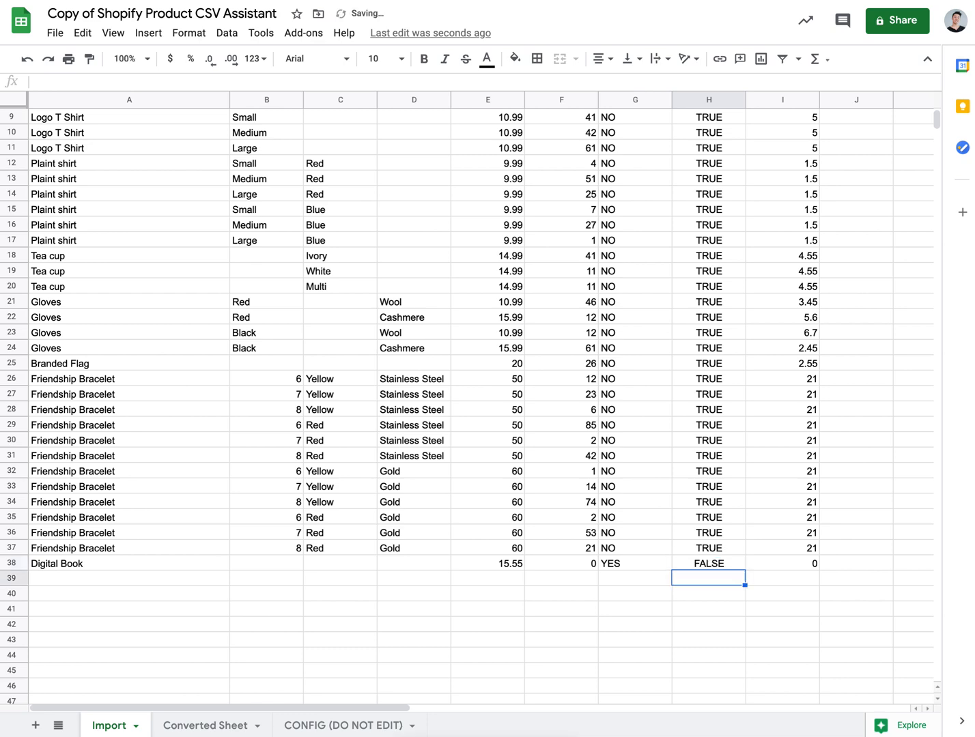
Download the Converted Sheet as a comma-separated values (.csv) file
scroll(680, 542, up, 2)
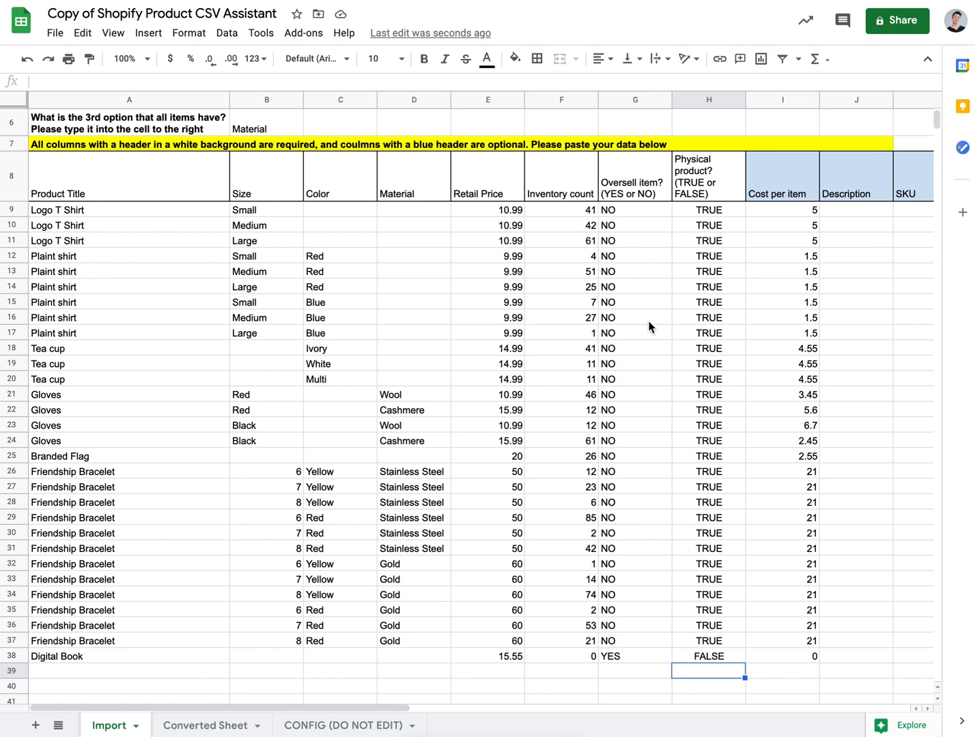
scroll(650, 327, right, 4)
scroll(649, 327, right, 2)
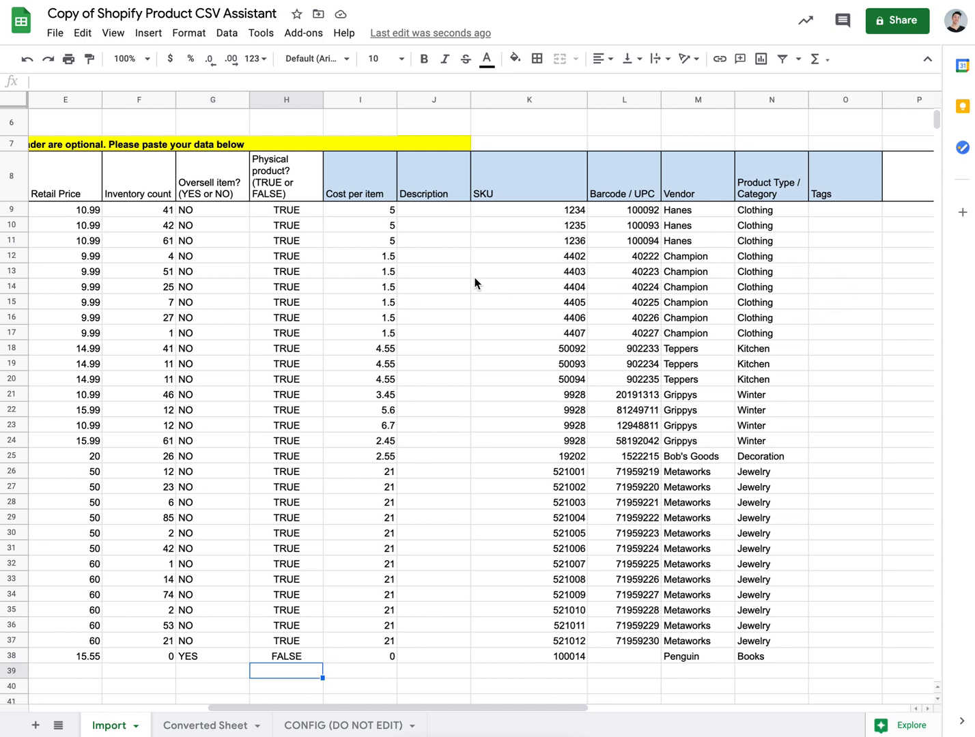
scroll(432, 333, left, 4)
scroll(411, 321, up, 3)
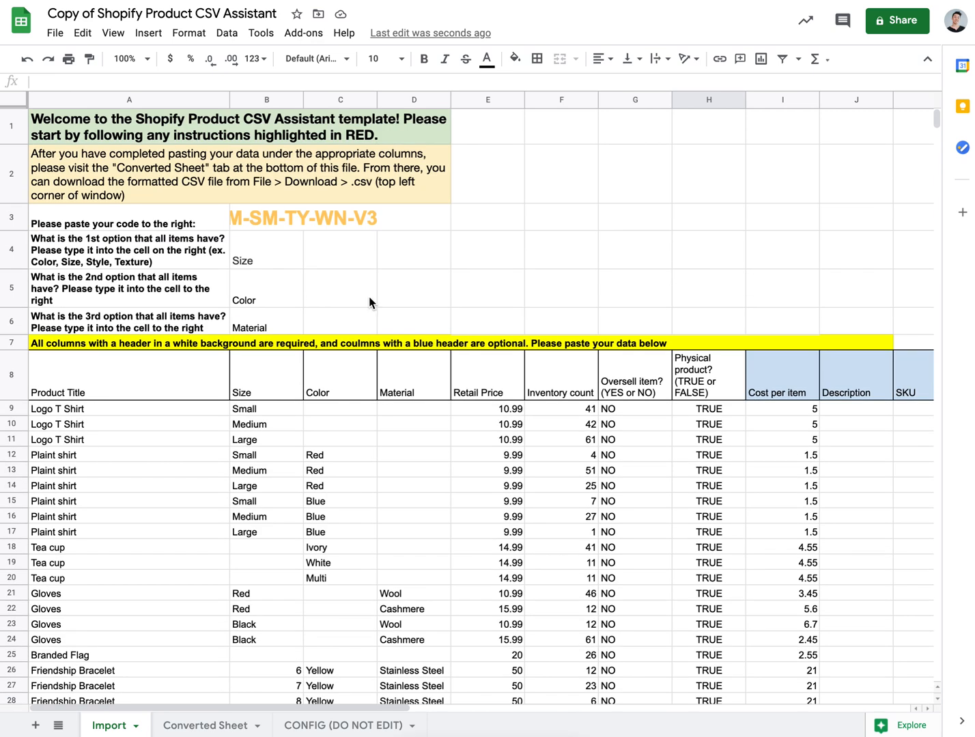
click(88, 173)
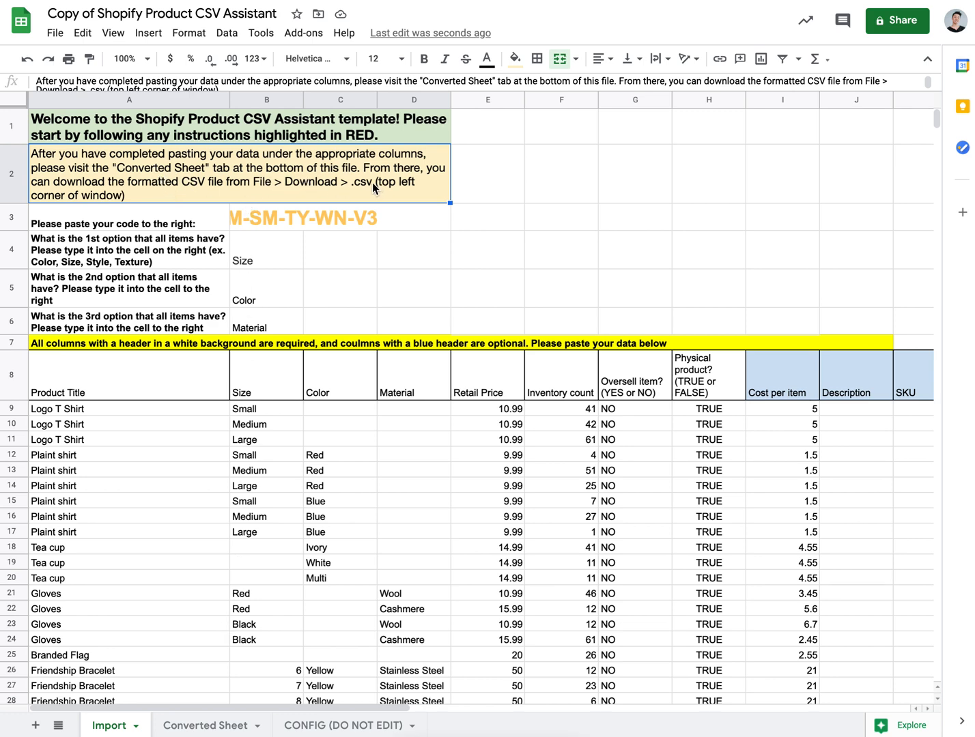
click(183, 728)
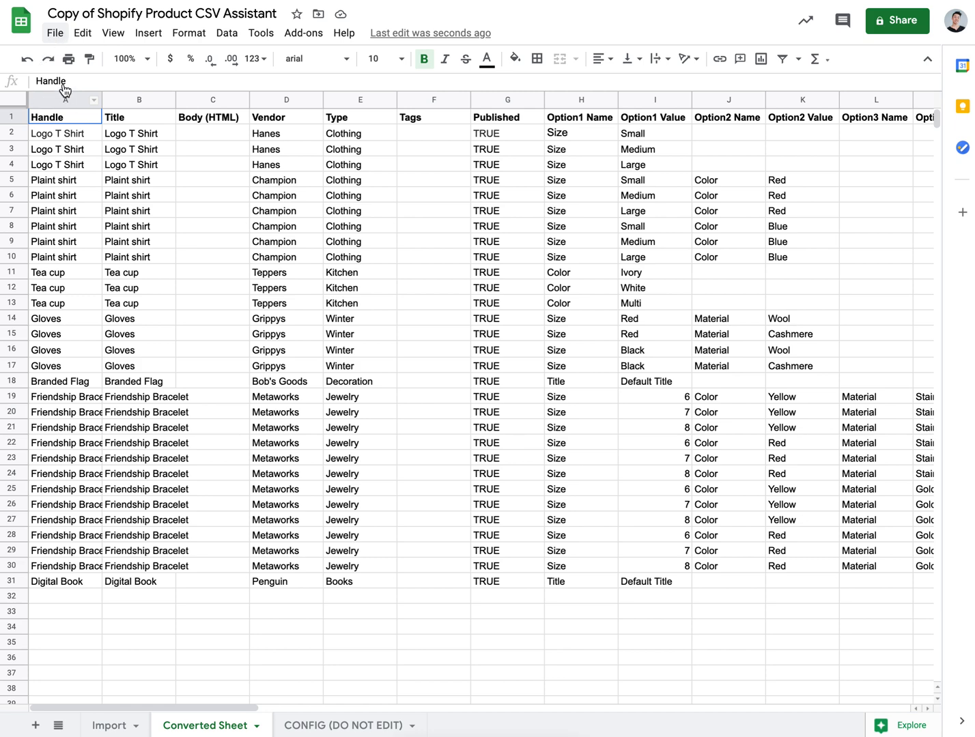
click(55, 33)
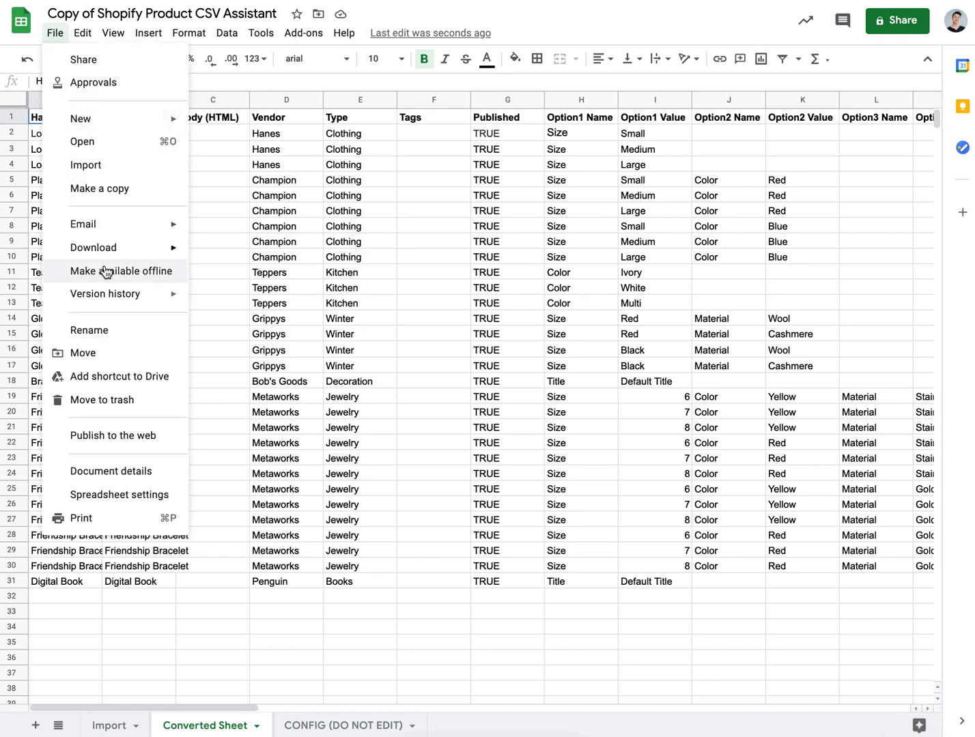
mouse_move(116, 253)
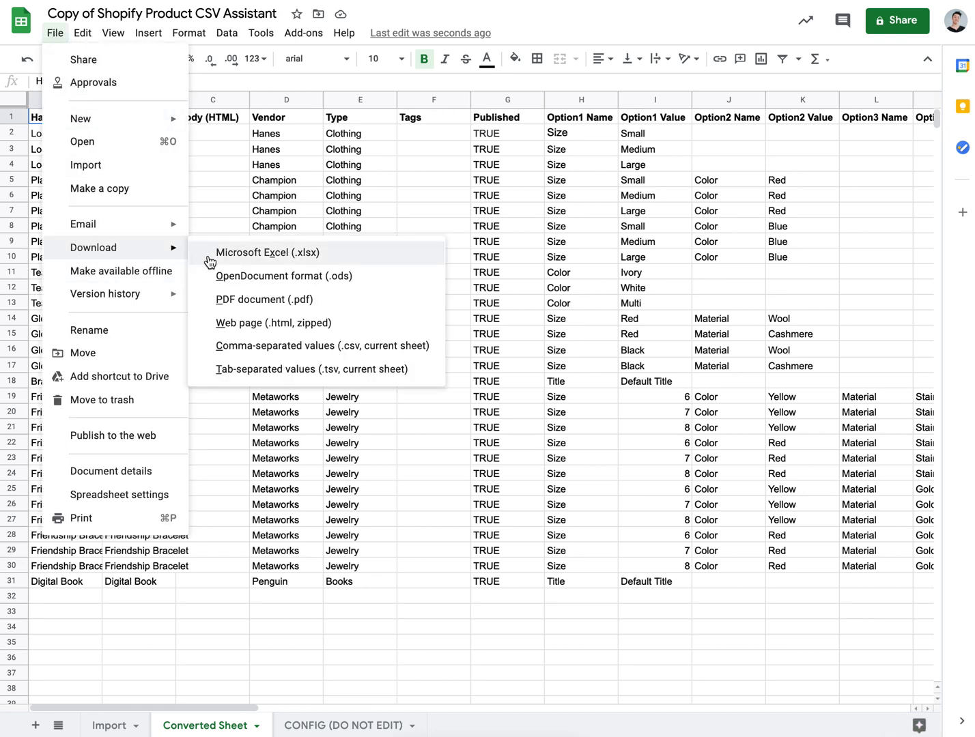
click(355, 349)
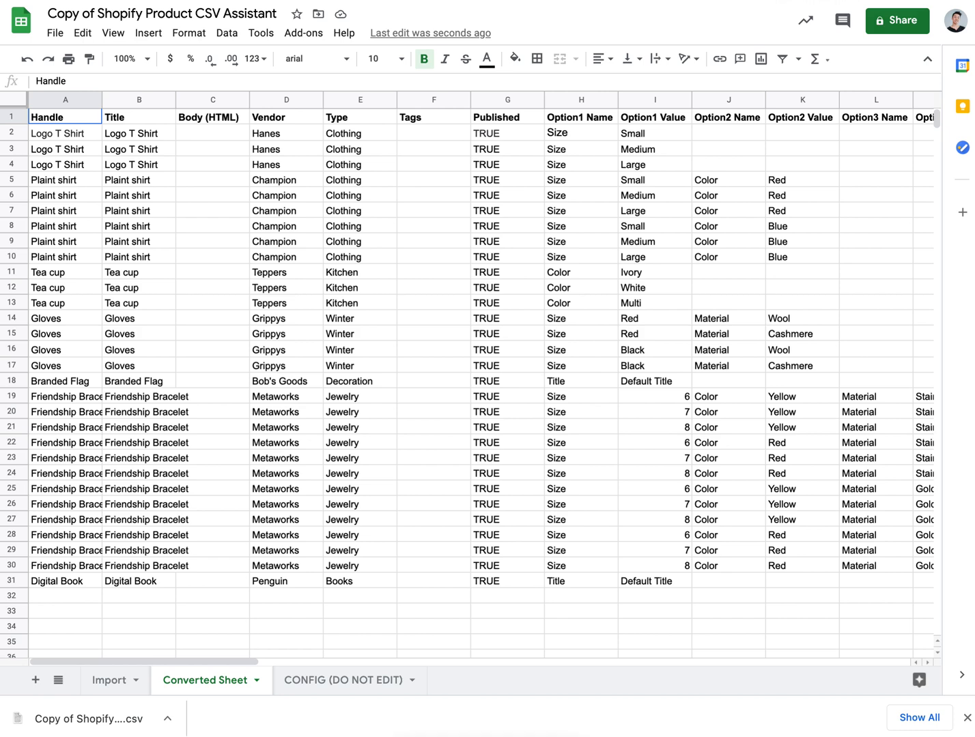
Switch to the Shopify admin and add the downloaded Converted Sheet CSV file to a new product import
key(ctrl+Tab)
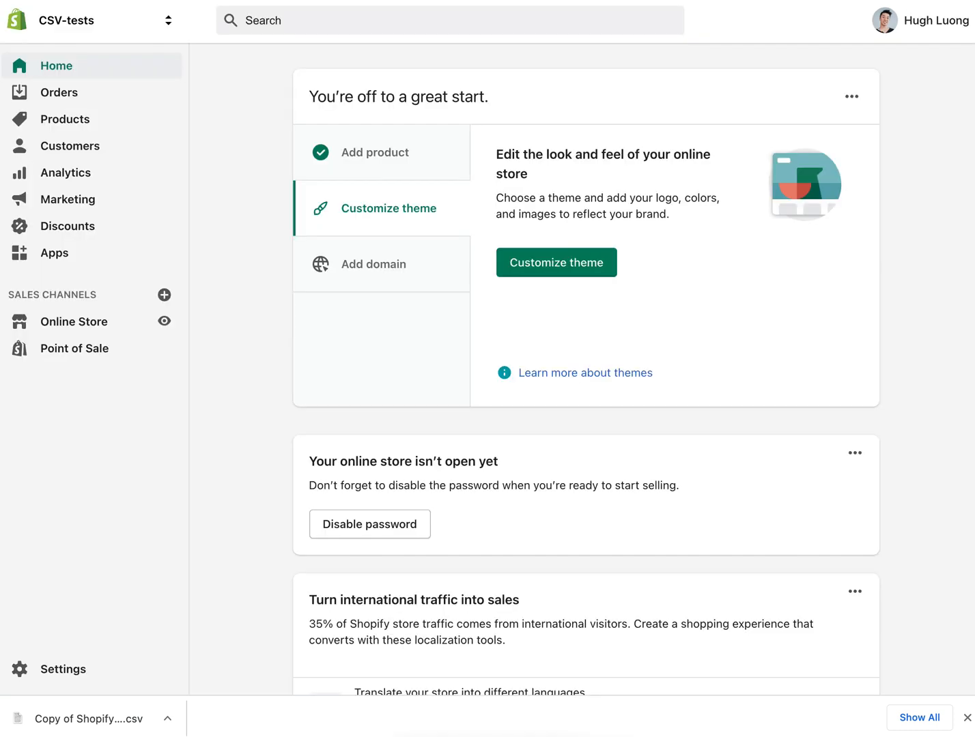
click(74, 124)
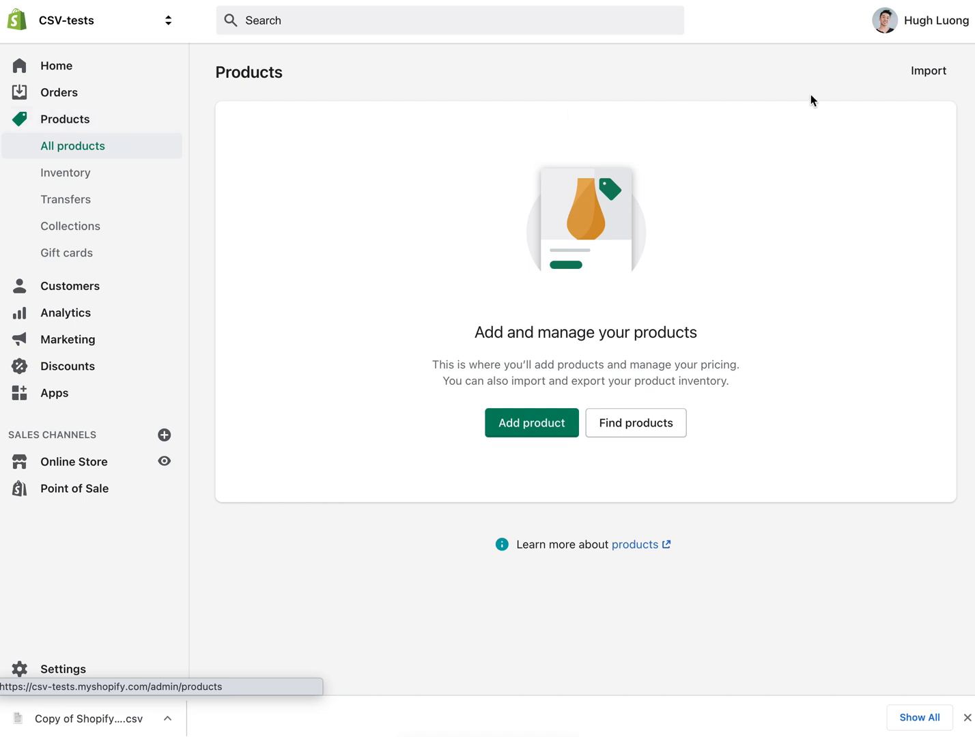
click(929, 74)
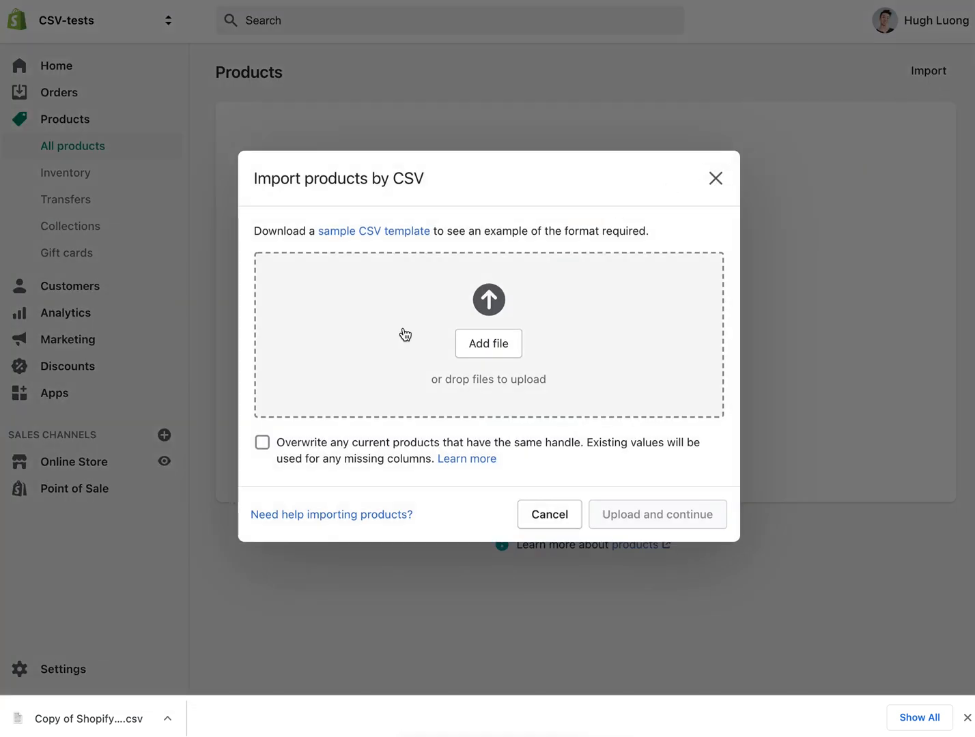
drag(82, 723, 370, 350)
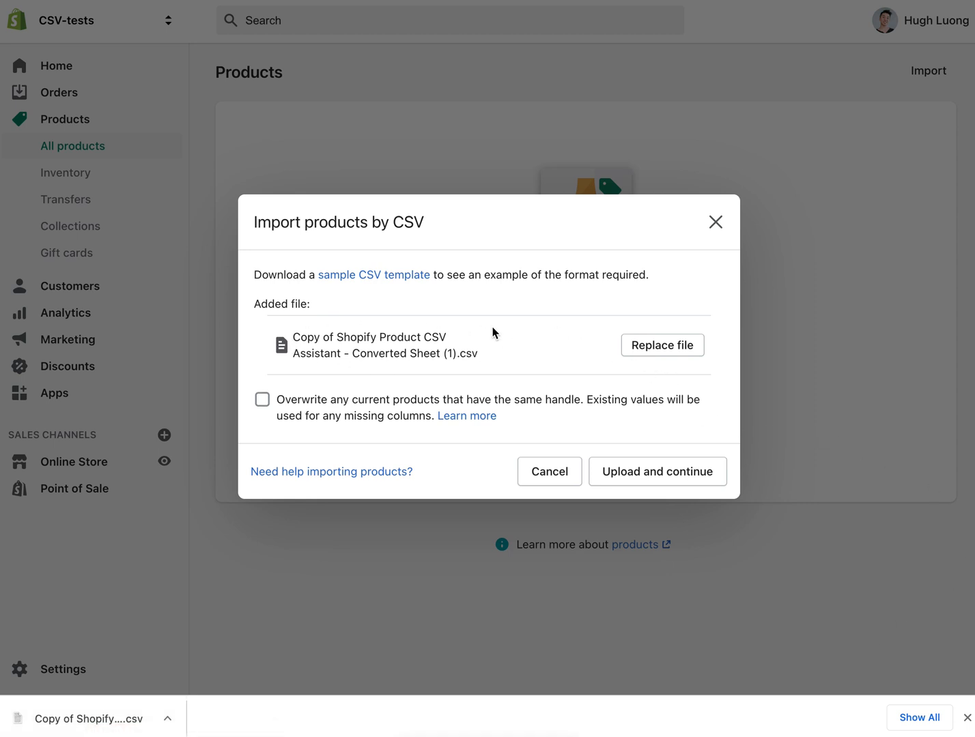
Upload the added CSV without overwriting existing products, import its products, and check the resulting product list
click(636, 471)
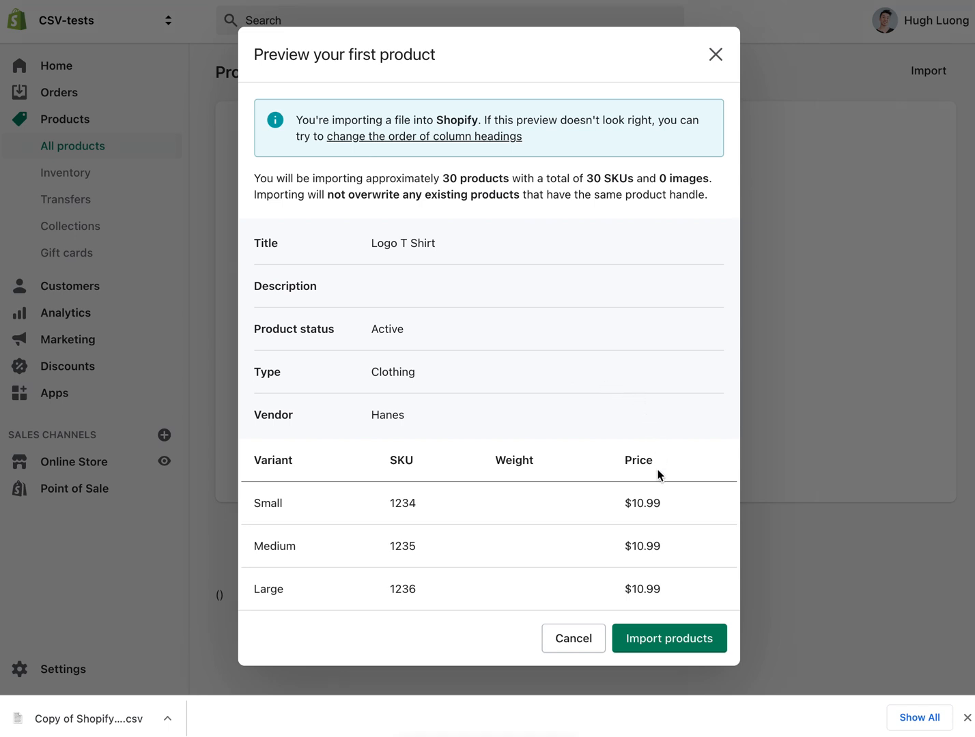
click(677, 641)
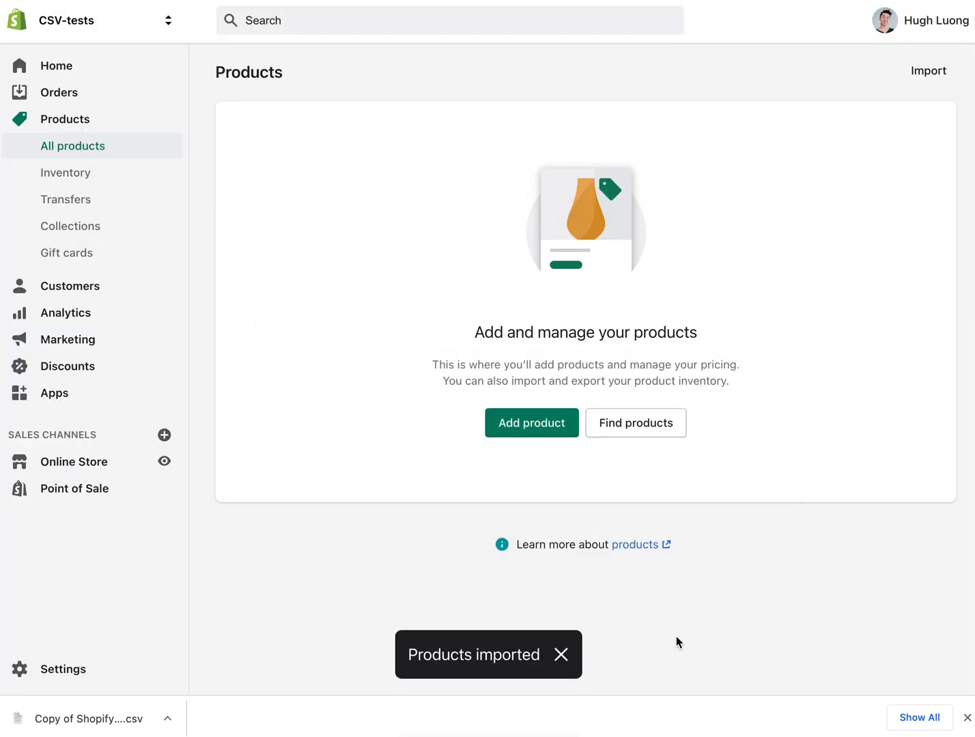
click(561, 655)
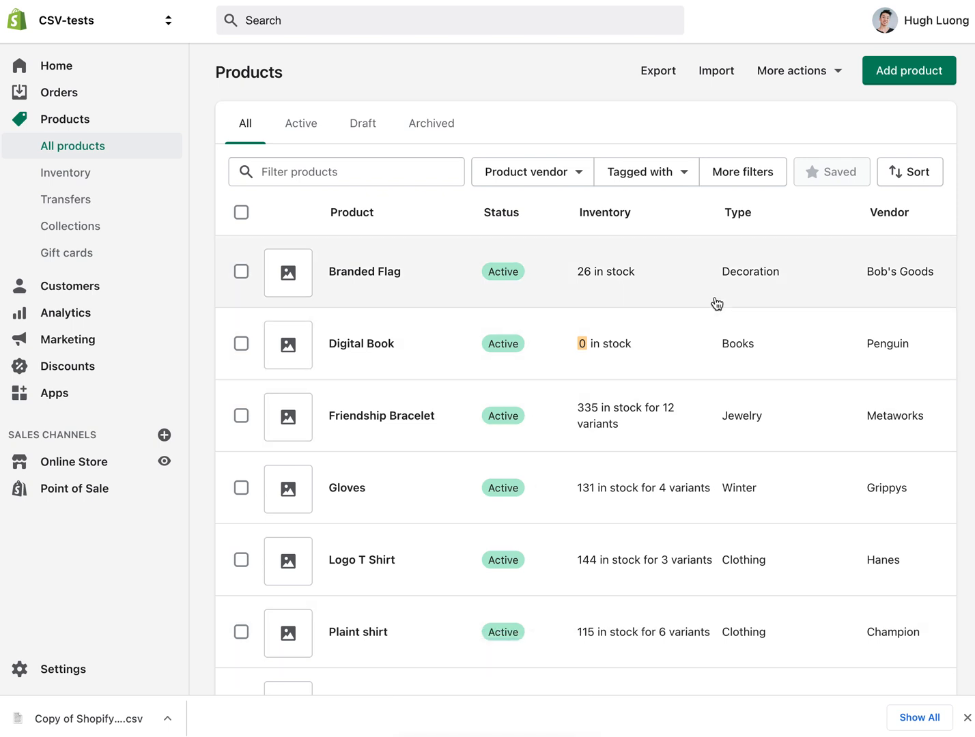
scroll(717, 304, down, 2)
scroll(716, 304, up, 1)
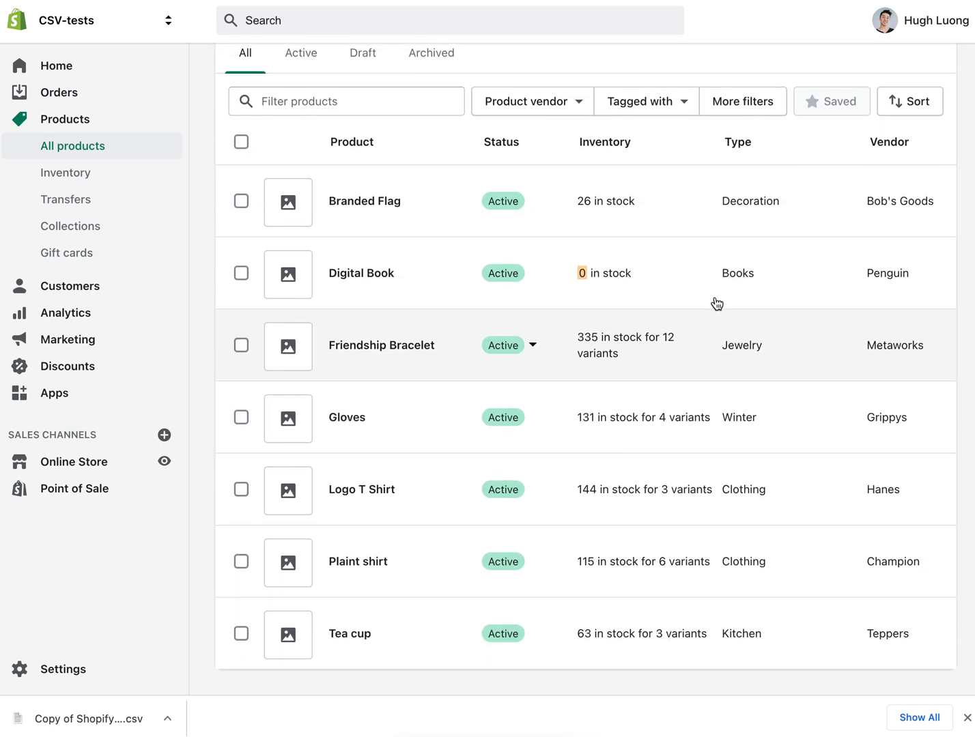